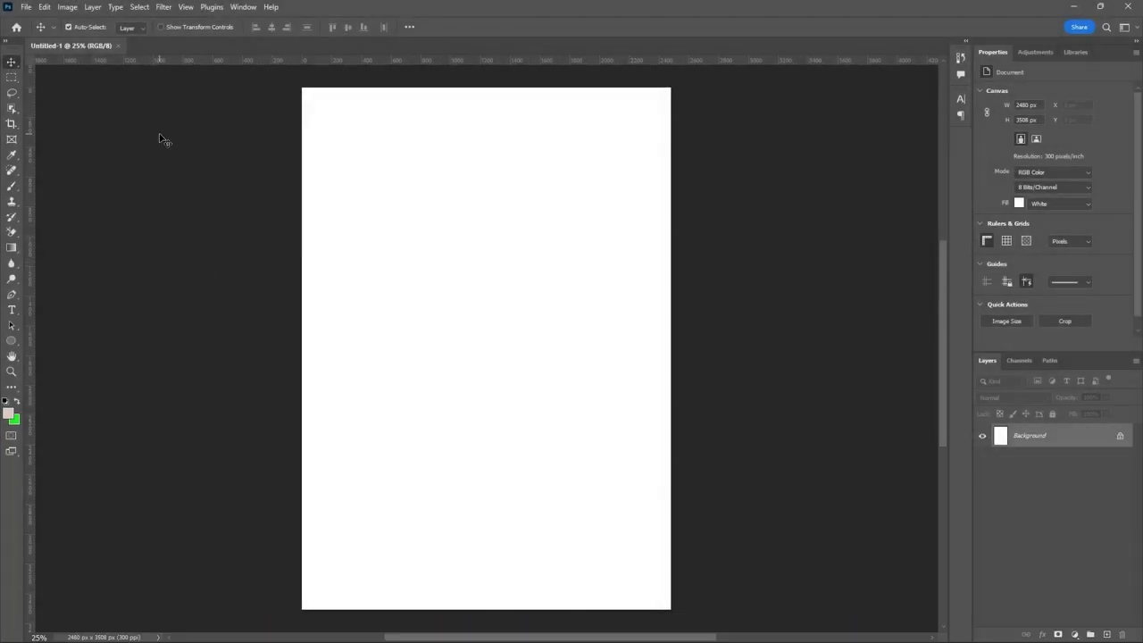
# - Open the beach-background image with palm trees, umbrella and two beach chairs from the LATEST PICTURES folder
pyautogui.click(1074, 8)
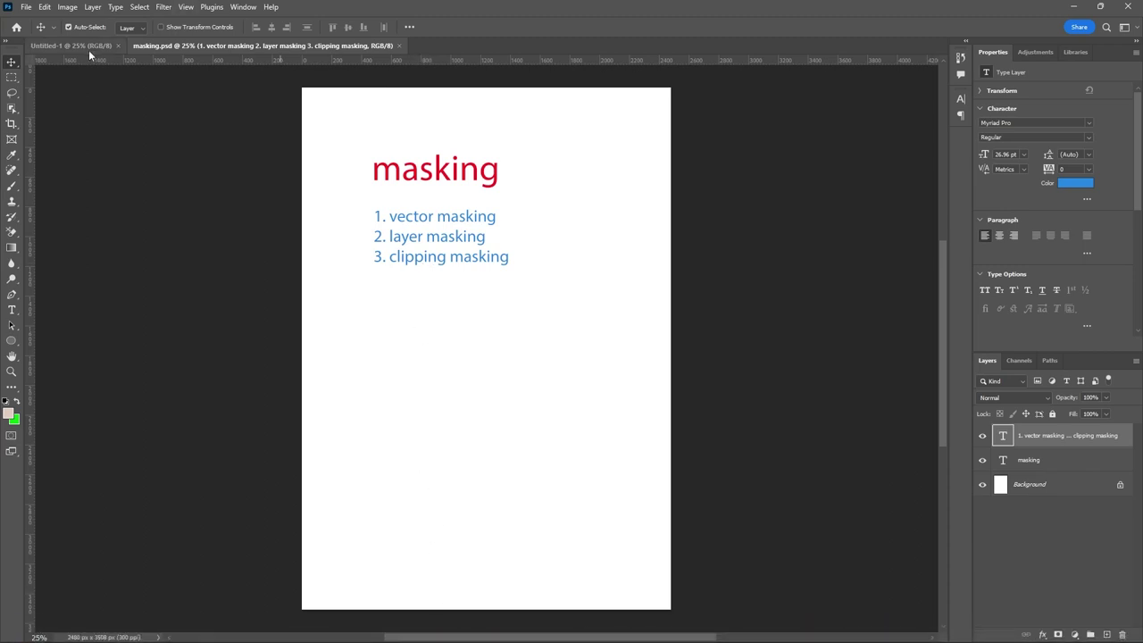
pyautogui.click(26, 8)
pyautogui.click(37, 32)
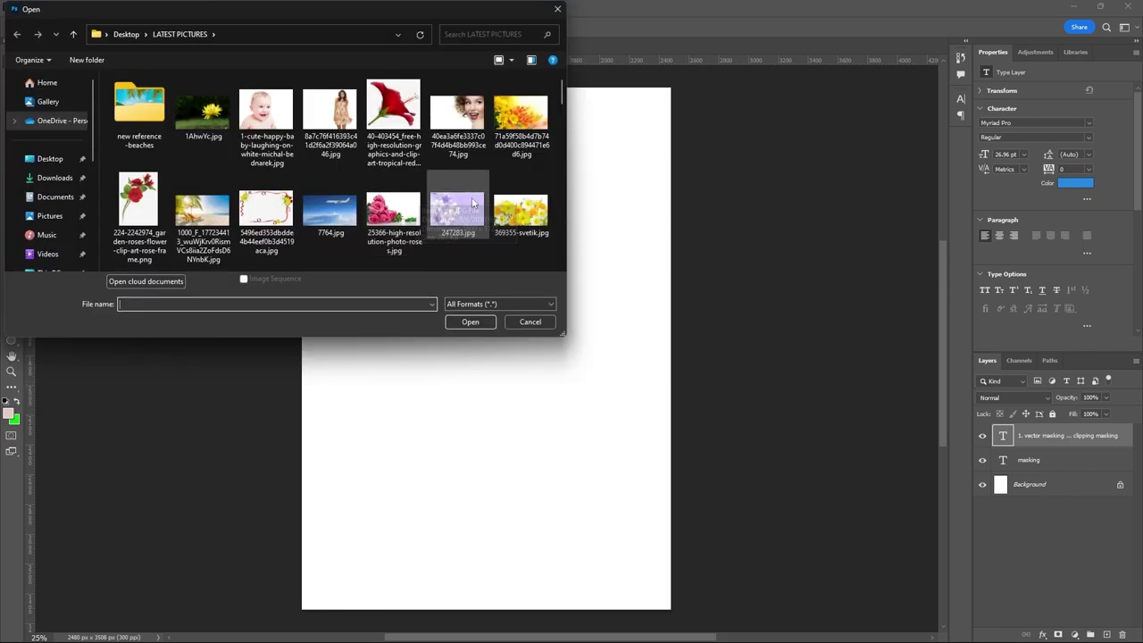
pyautogui.scroll(-1, 447, 208)
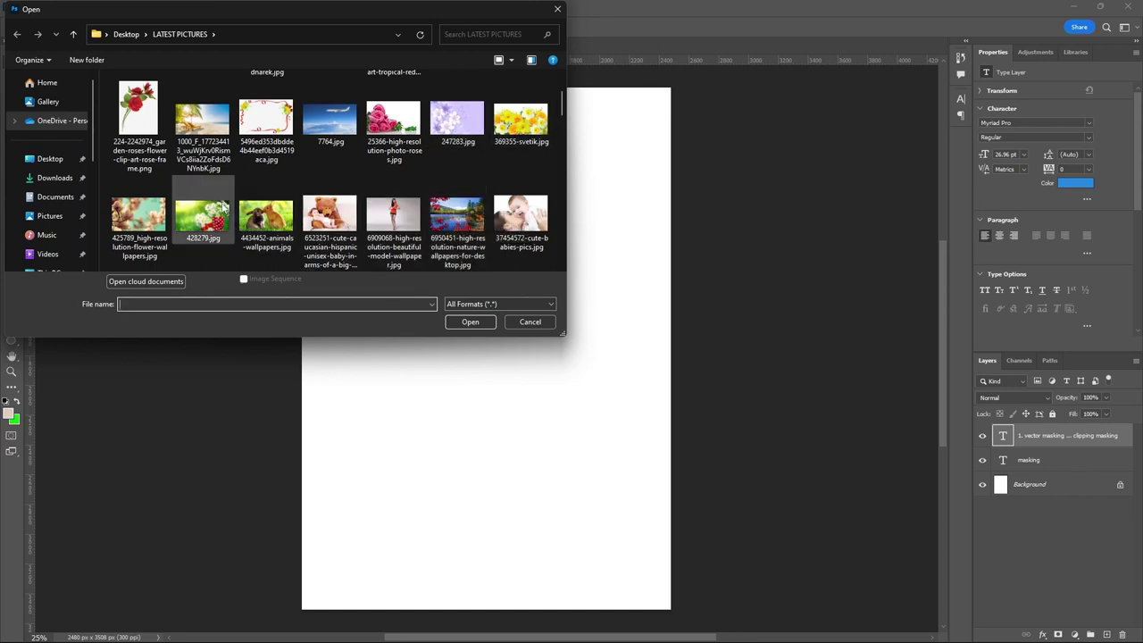
pyautogui.scroll(-2, 223, 207)
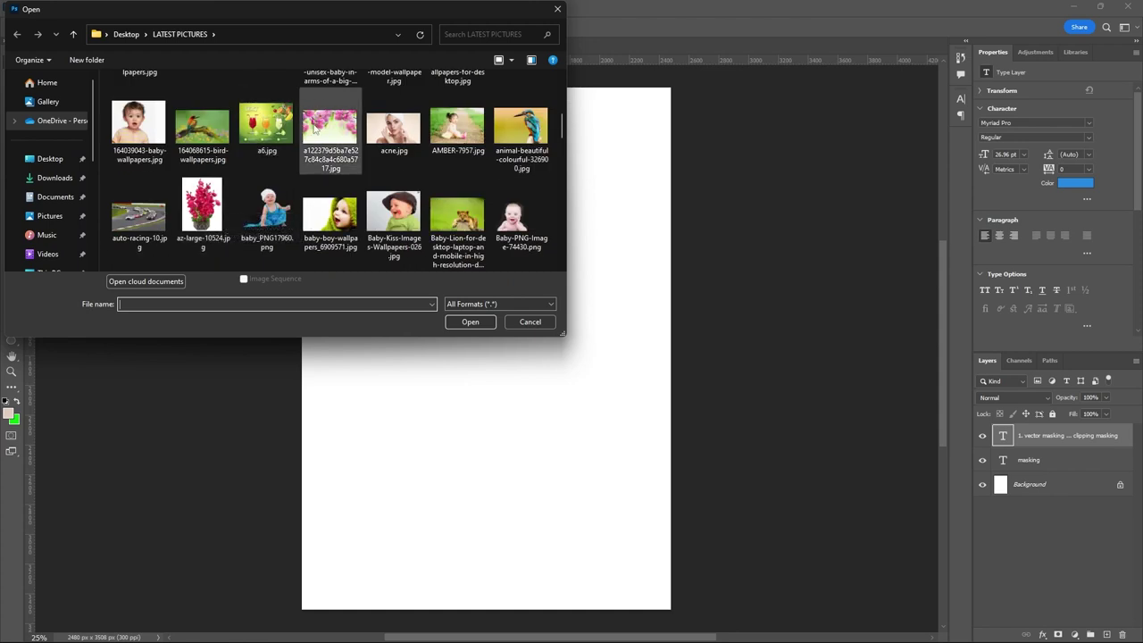
pyautogui.scroll(-2, 373, 149)
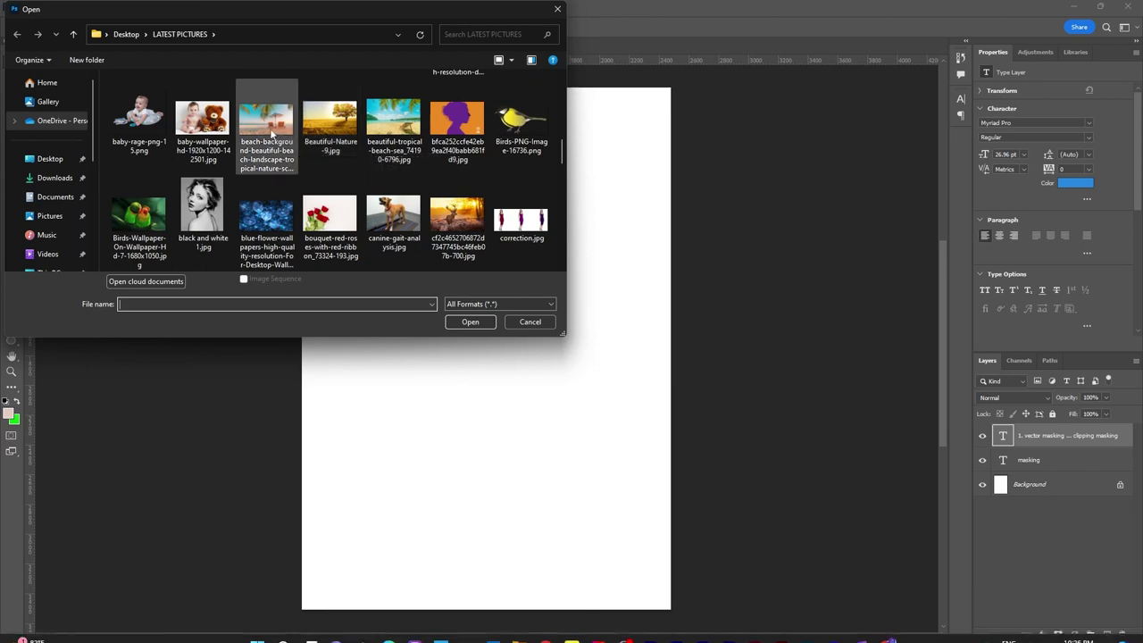
pyautogui.click(268, 132)
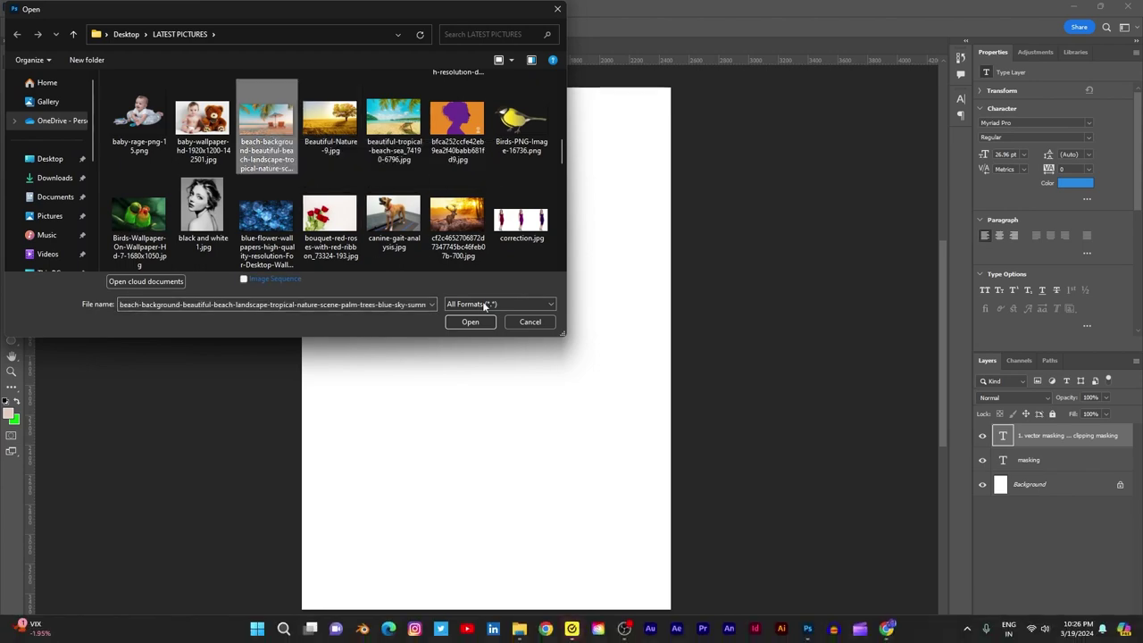
pyautogui.click(476, 319)
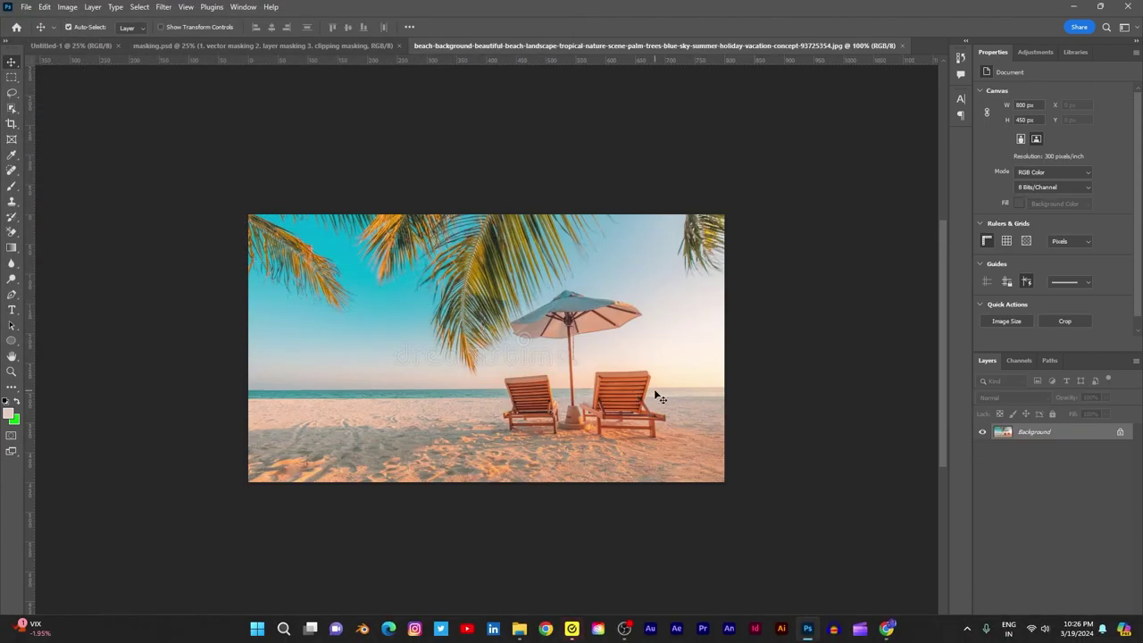
# - Unlock the beach photo's Background layer to make it a regular editable layer
pyautogui.scroll(2, 651, 391)
pyautogui.scroll(-1, 564, 348)
pyautogui.scroll(-1, 564, 348)
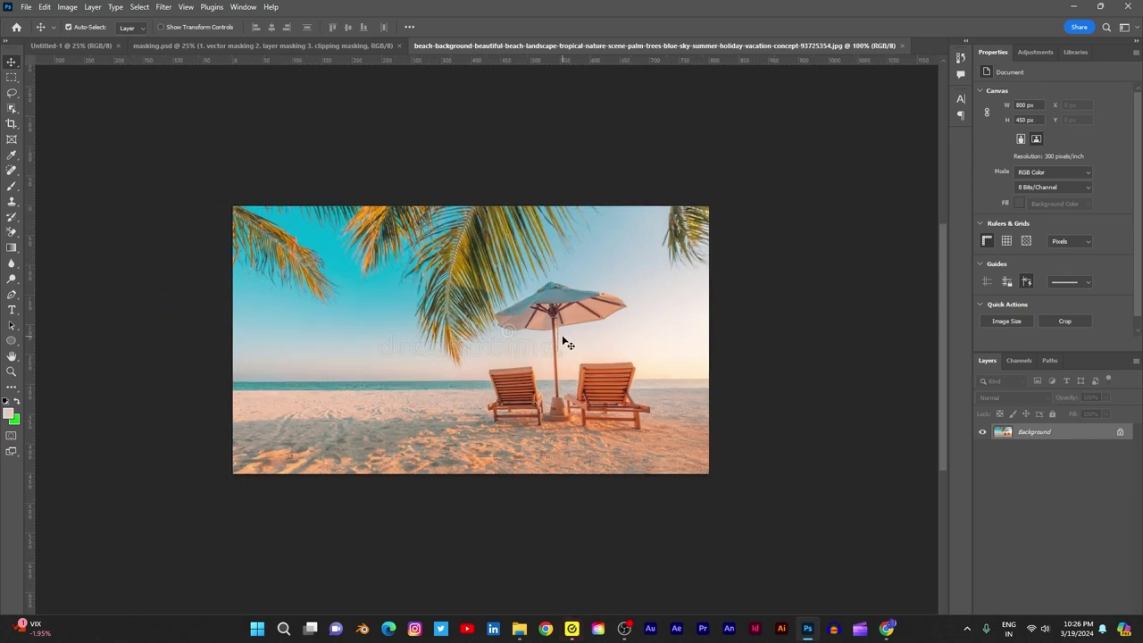
pyautogui.click(1120, 431)
# - Add the text "clipping mask" in 12 pt Myriad Pro over the sky of the beach photo
pyautogui.click(11, 310)
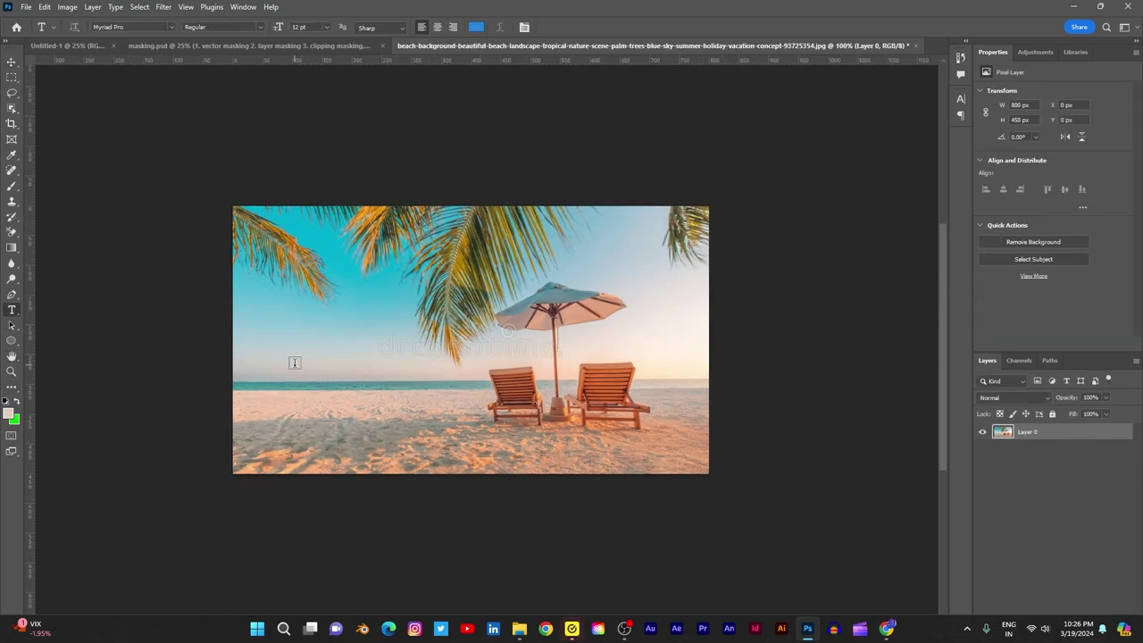
pyautogui.click(347, 345)
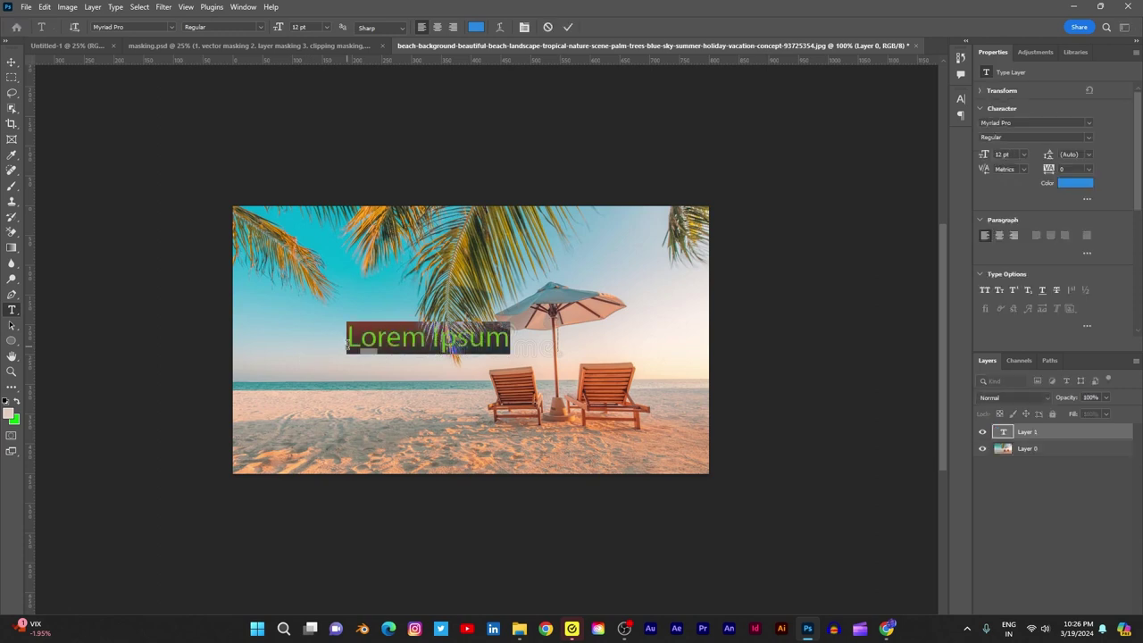
pyautogui.write('cl')
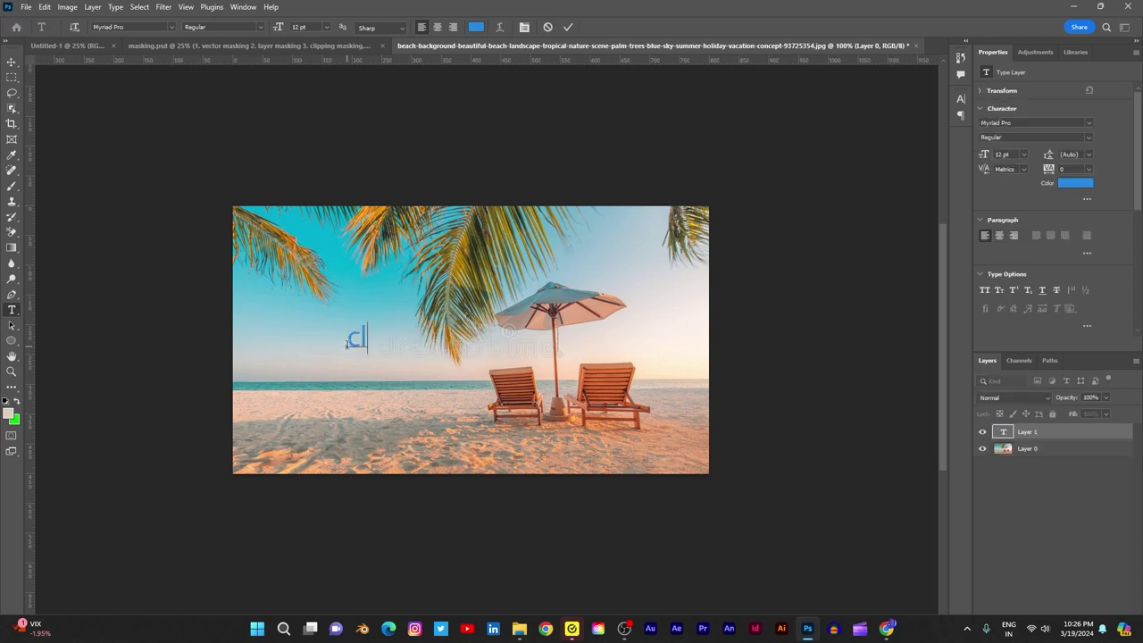
pyautogui.write('ippin')
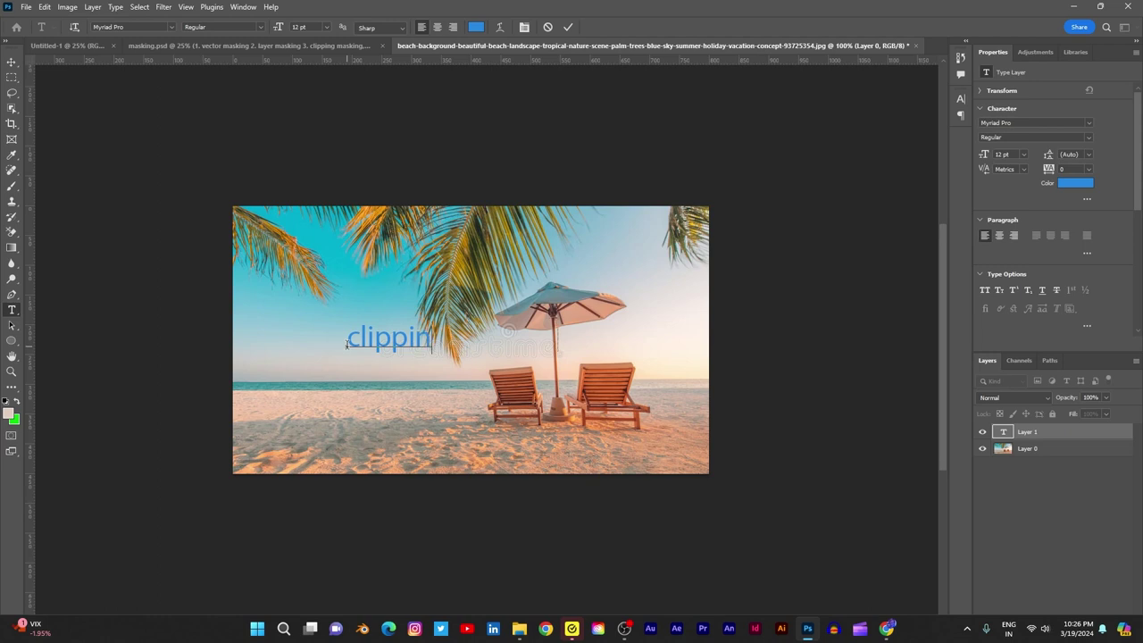
pyautogui.write('g mask')
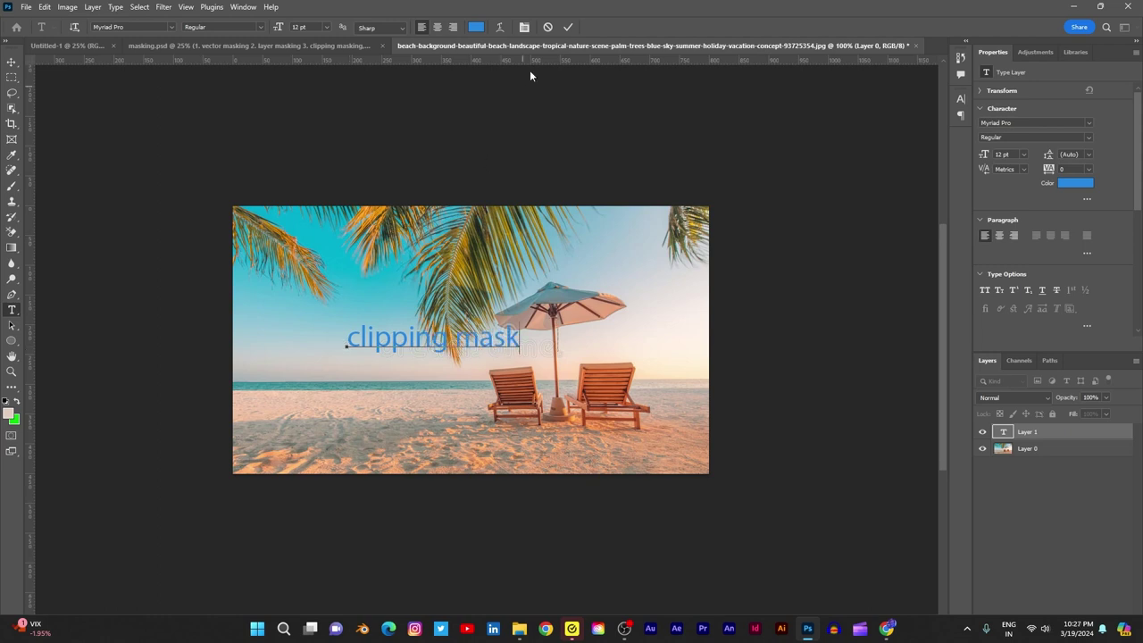
pyautogui.click(565, 34)
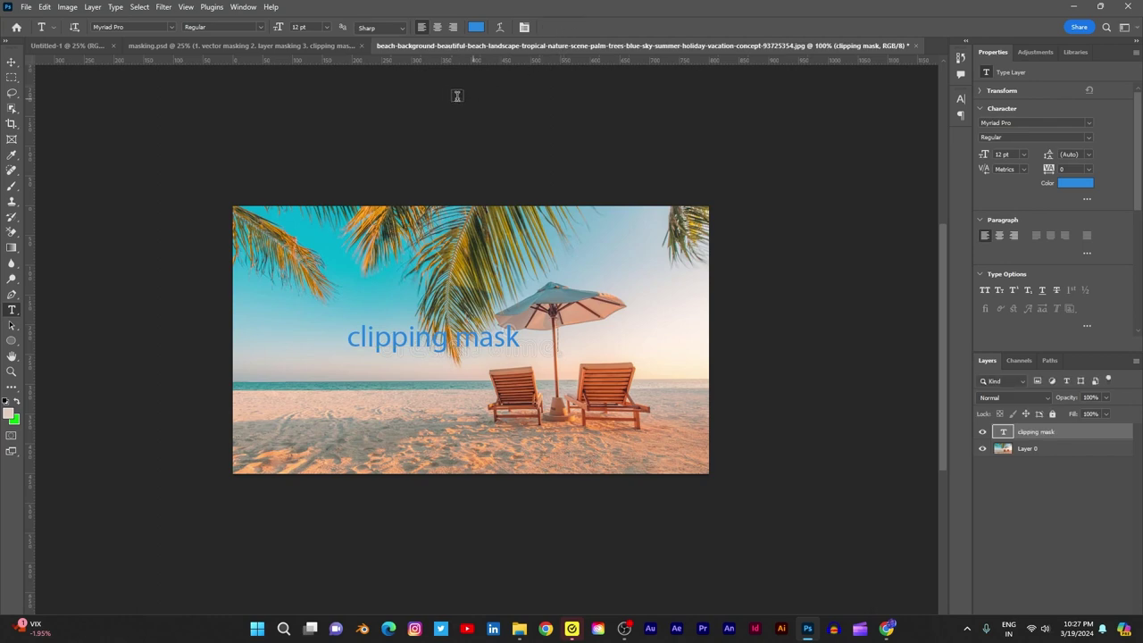
# - Break the "clipping mask" text into two lines, one word per line, and center-align it
pyautogui.click(12, 61)
pyautogui.scroll(2, 390, 345)
pyautogui.scroll(1, 389, 345)
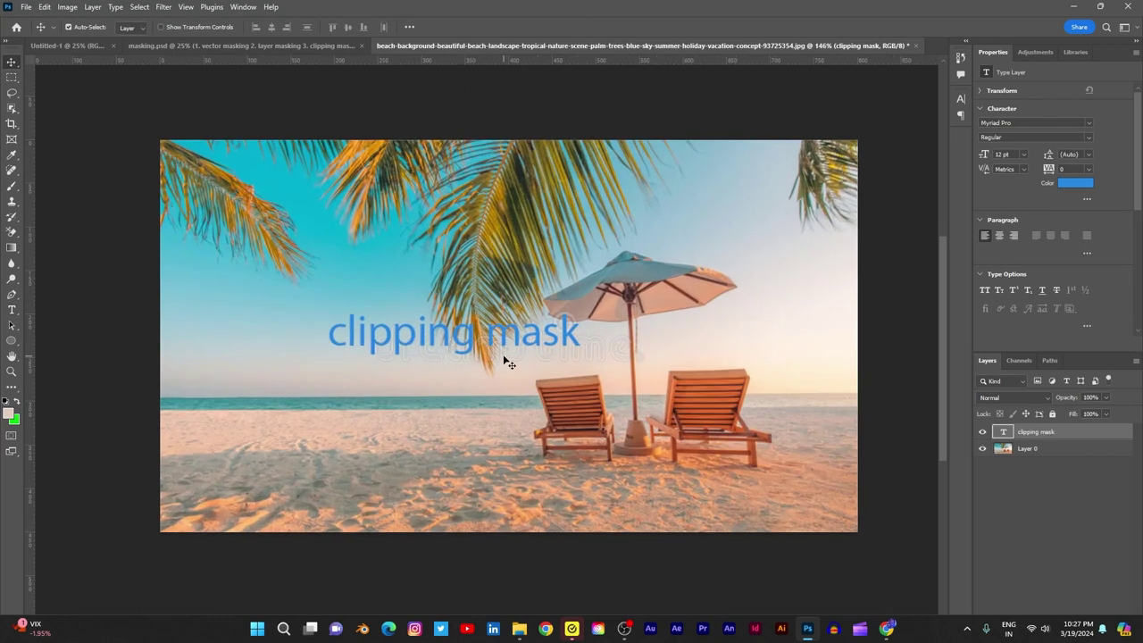
pyautogui.press('t')
pyautogui.click(489, 337)
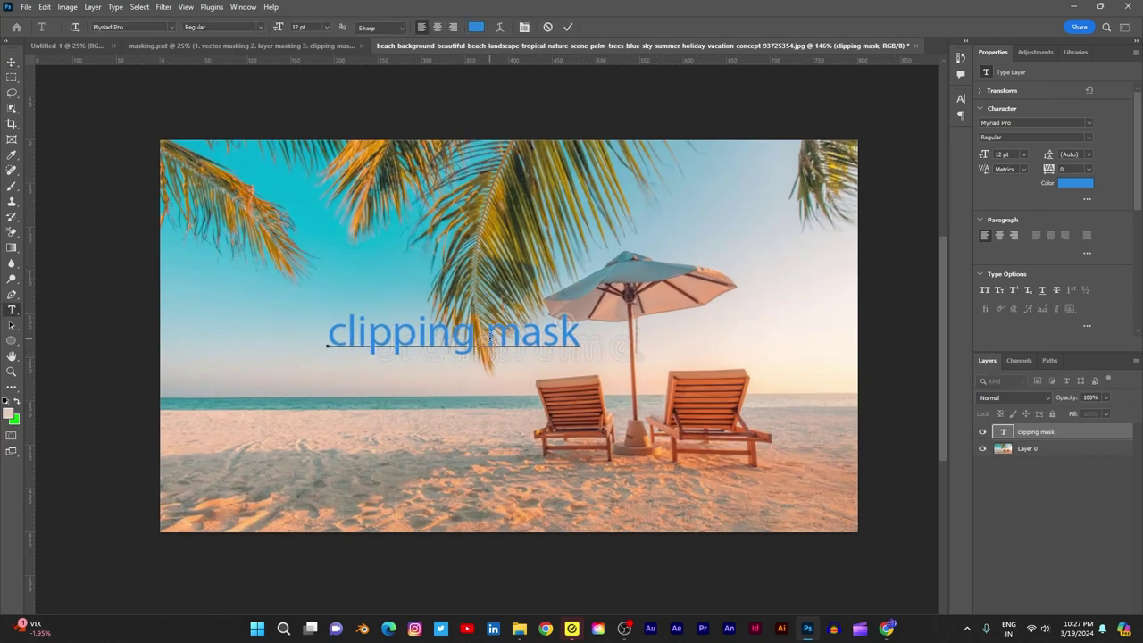
pyautogui.press('Return')
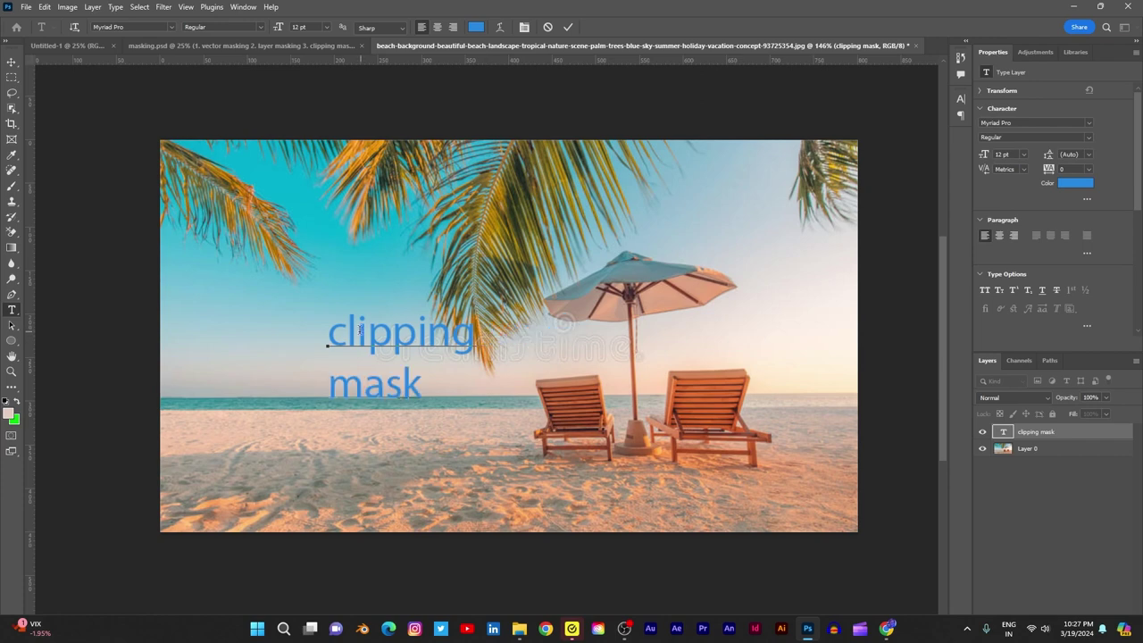
pyautogui.moveTo(328, 332); pyautogui.dragTo(423, 392)
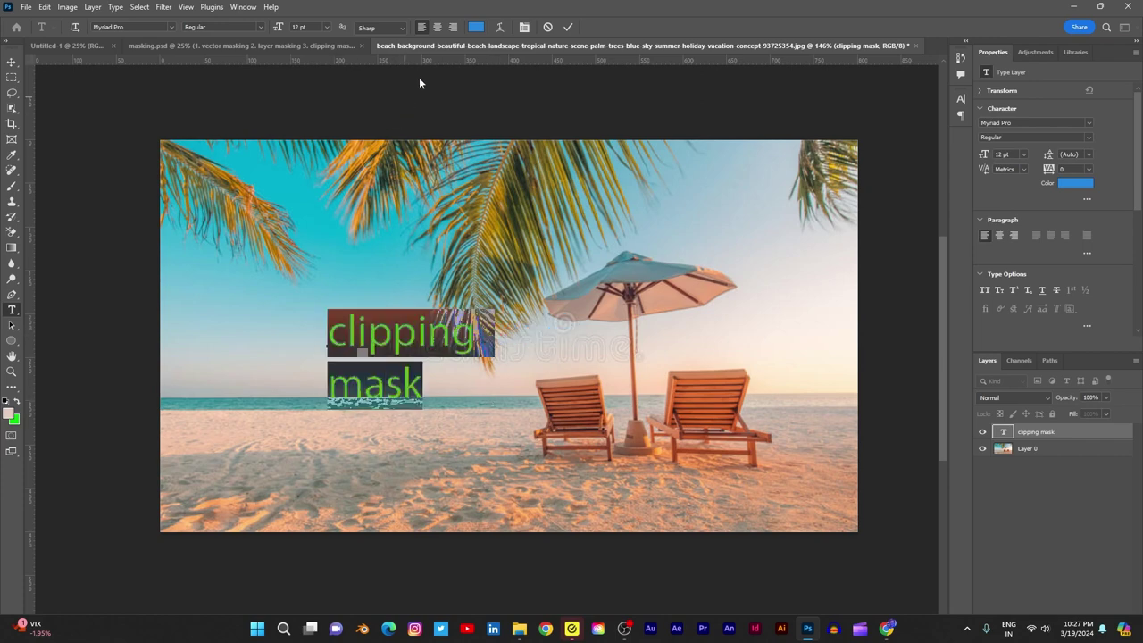
pyautogui.click(436, 30)
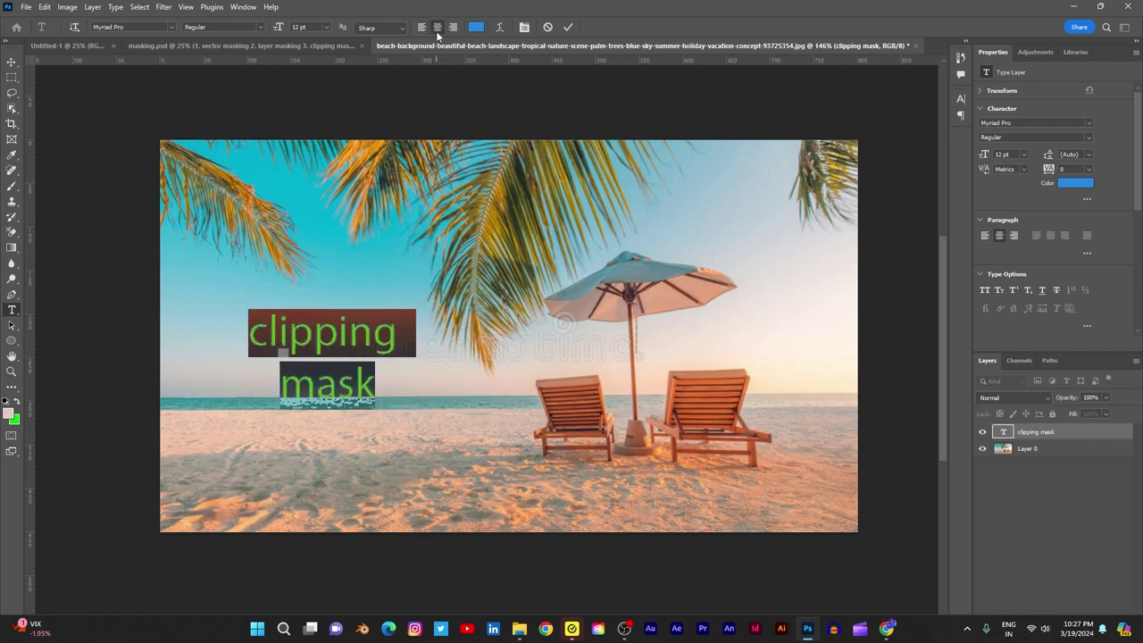
pyautogui.click(567, 30)
# - Scale the two-line text proportionally to about 266% and place it around the middle of the photo
pyautogui.click(12, 62)
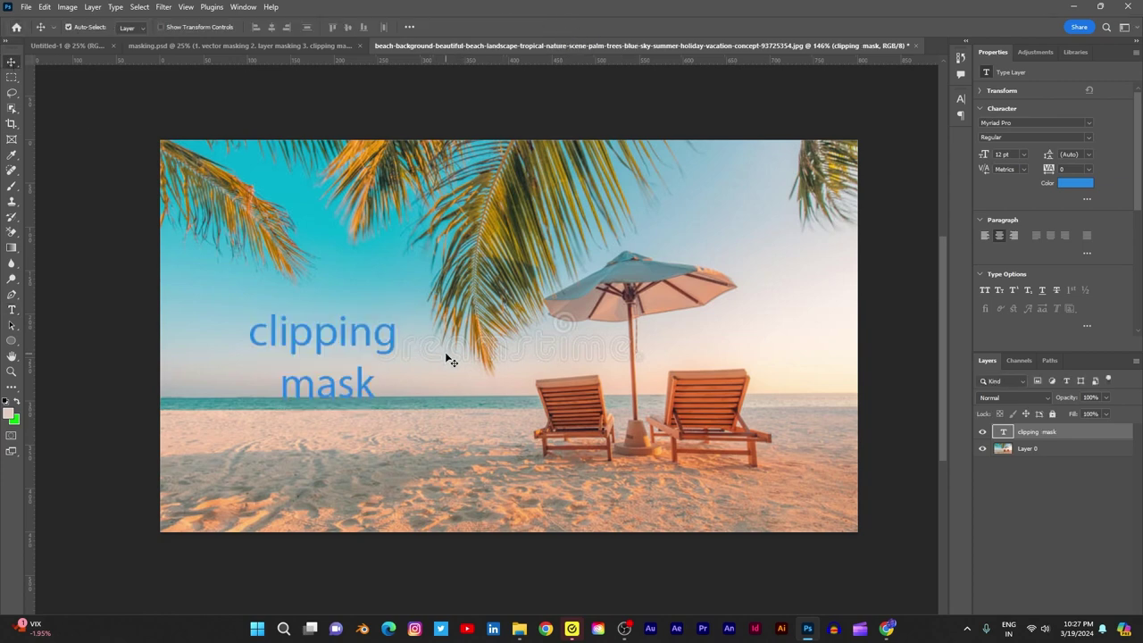
pyautogui.hotkey('ctrl', 't')
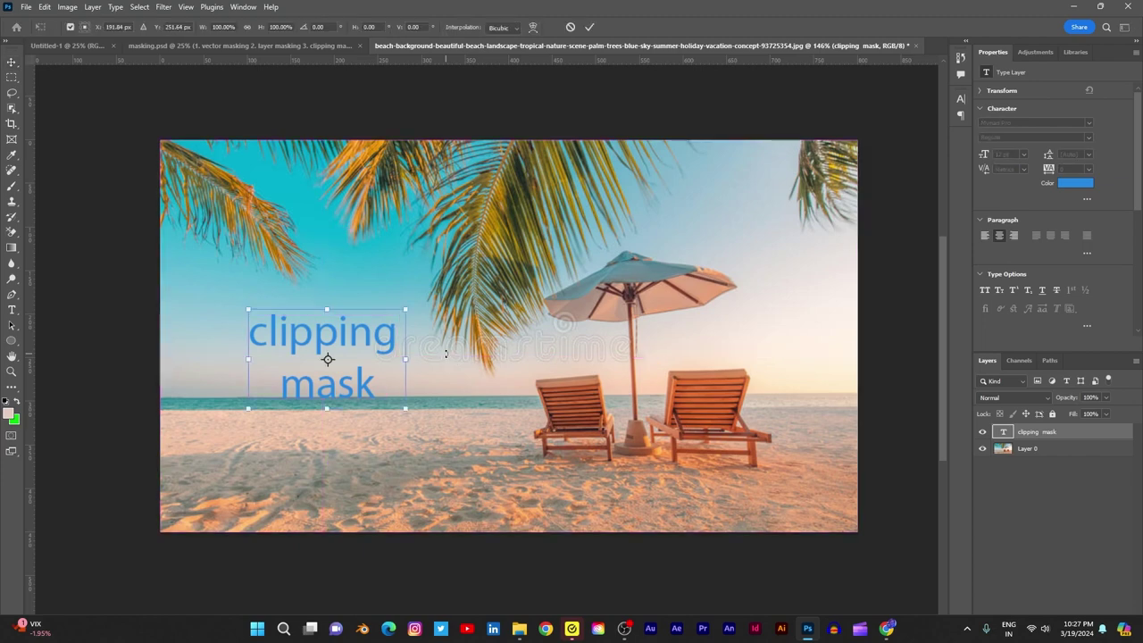
pyautogui.moveTo(405, 309); pyautogui.dragTo(668, 143)
pyautogui.moveTo(563, 233); pyautogui.dragTo(623, 284)
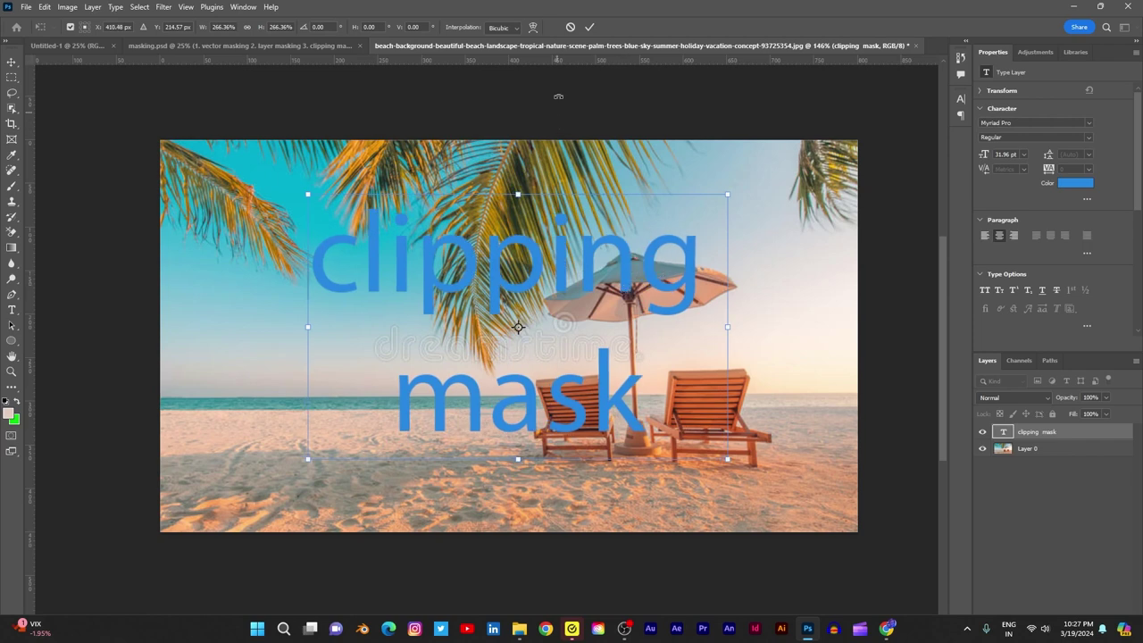
pyautogui.click(590, 26)
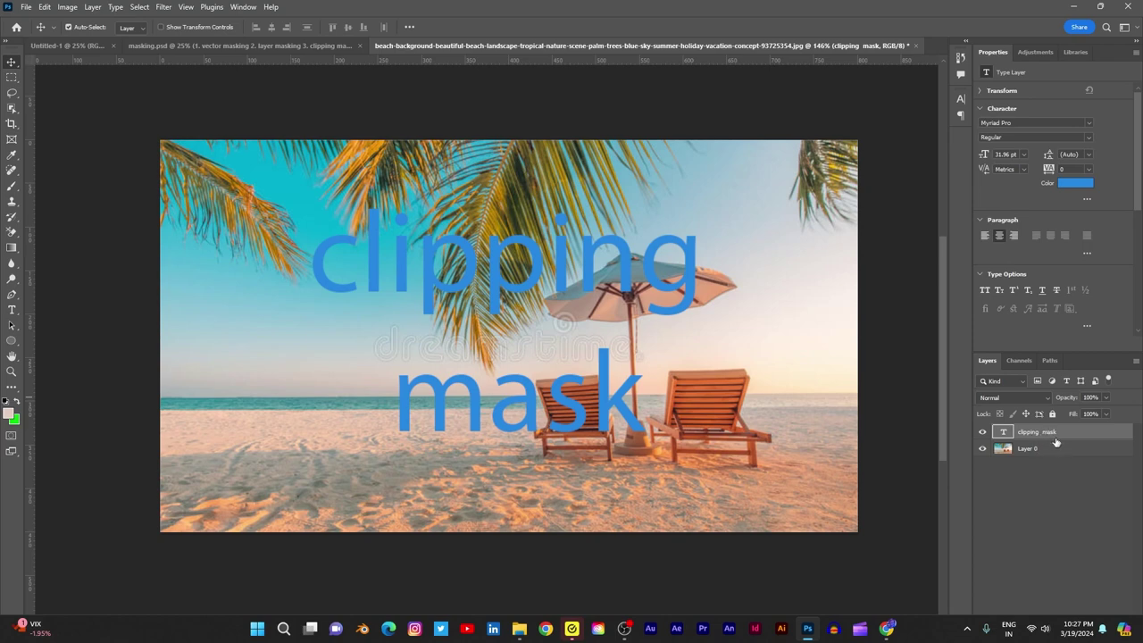
# - Move the text layer below the beach photo layer and clip the photo to the text with a clipping mask
pyautogui.moveTo(1067, 435); pyautogui.dragTo(1067, 457)
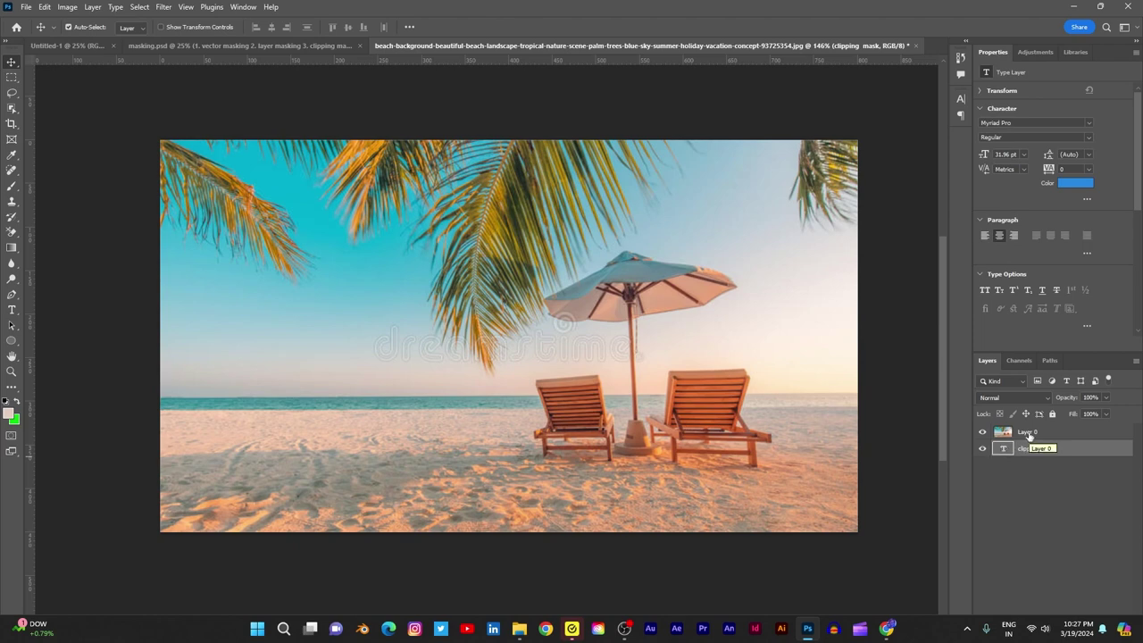
pyautogui.click(1028, 433)
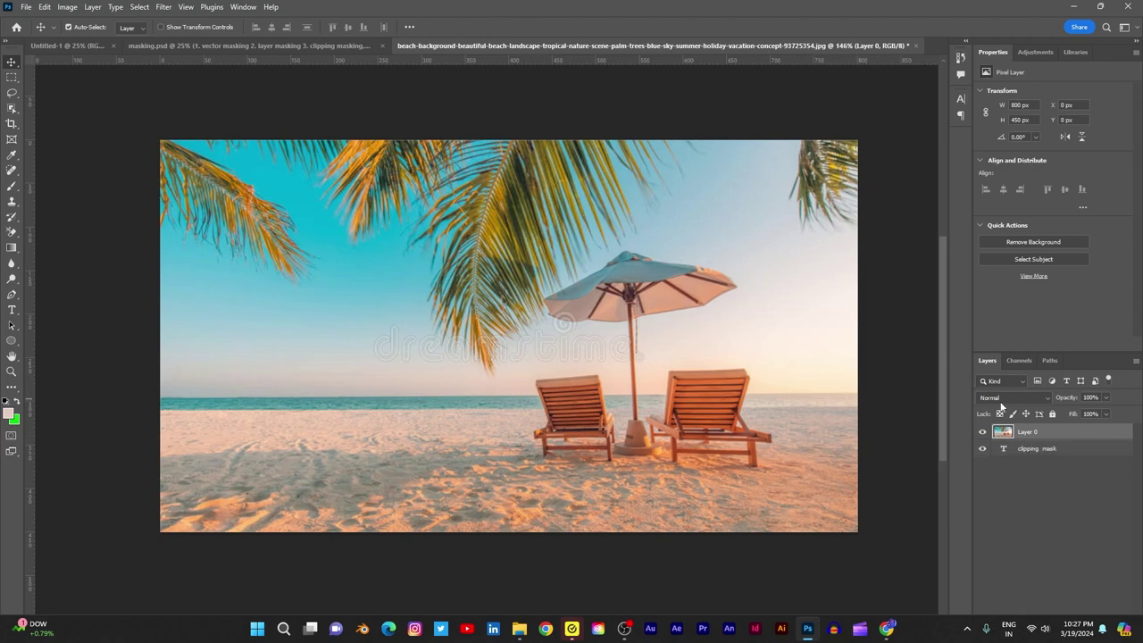
pyautogui.rightClick(1114, 437)
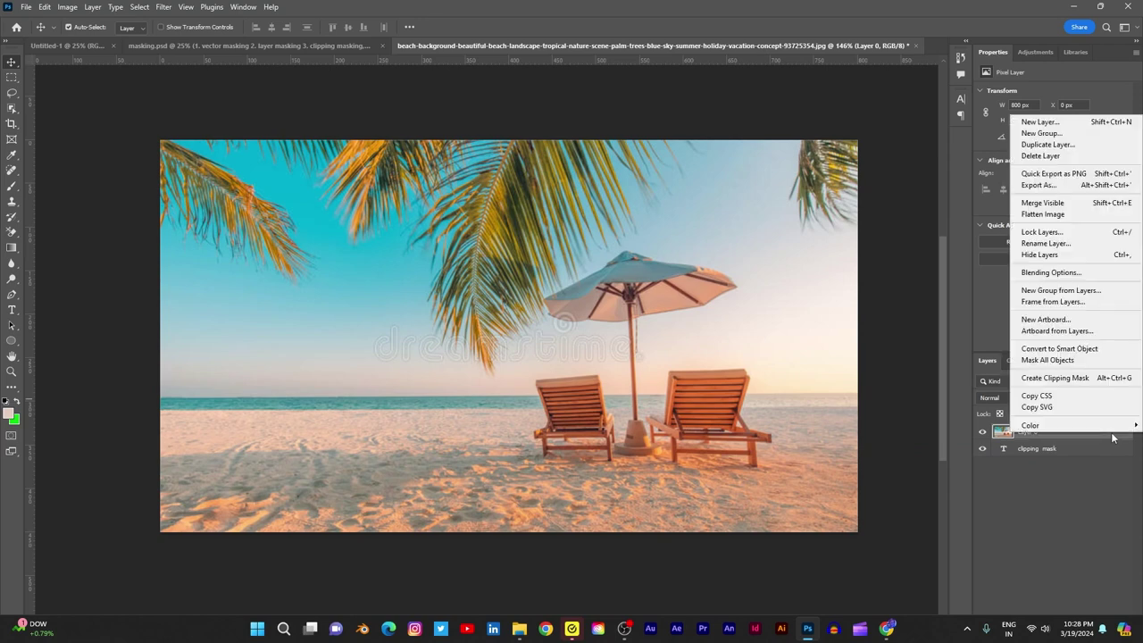
pyautogui.click(1066, 381)
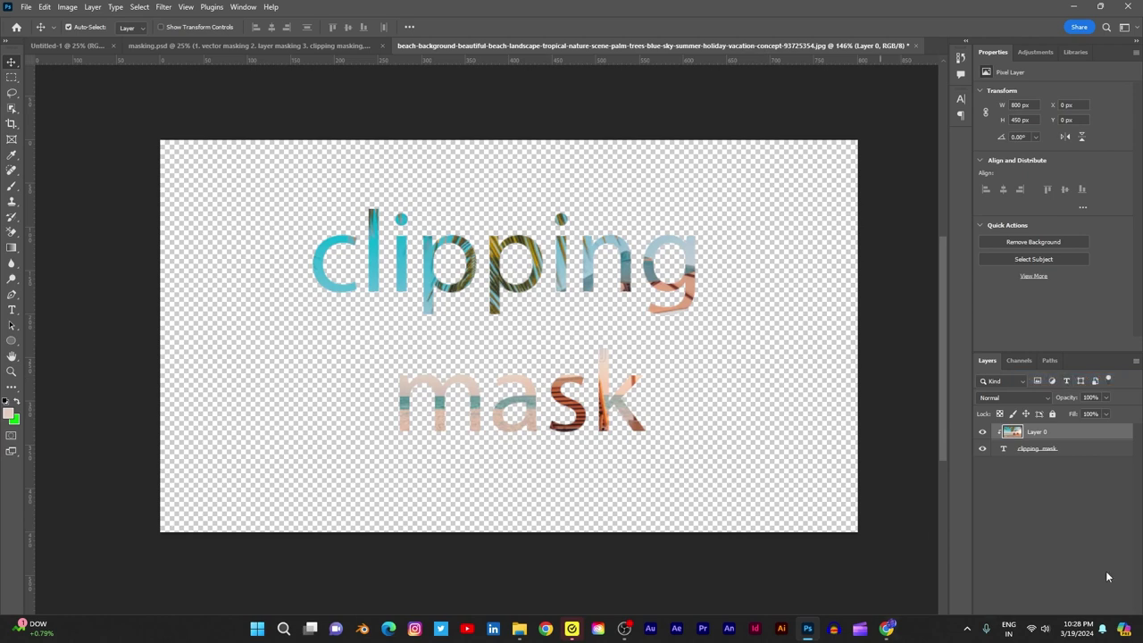
pyautogui.click(766, 293)
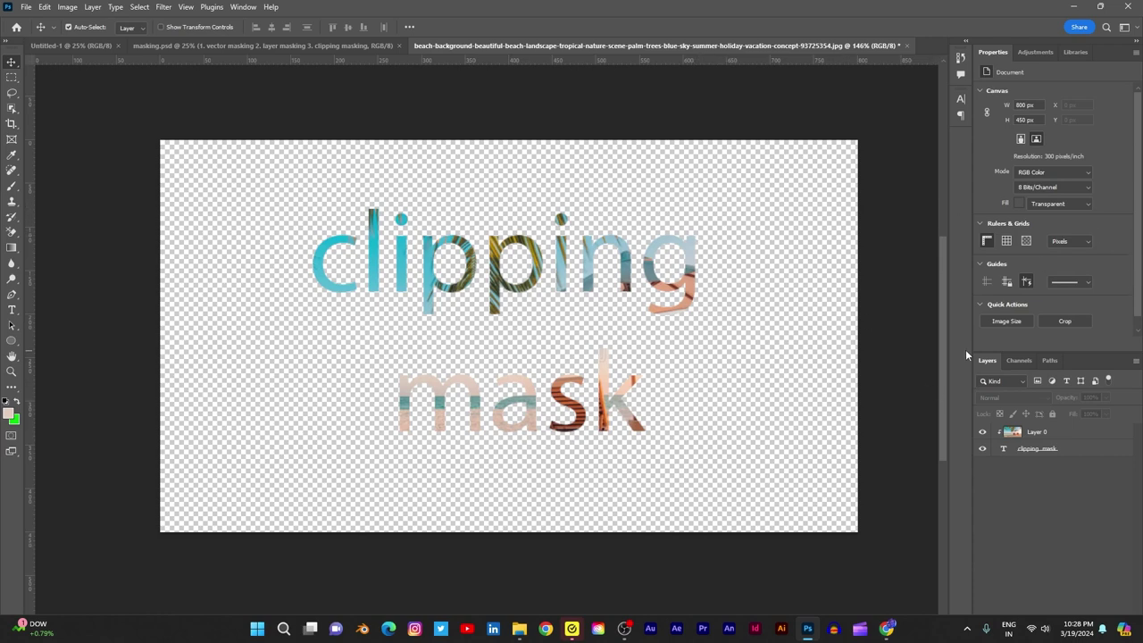
# - Reset the Essentials workspace and enlarge the Layers panel upward
pyautogui.moveTo(988, 364)
pyautogui.click(1124, 28)
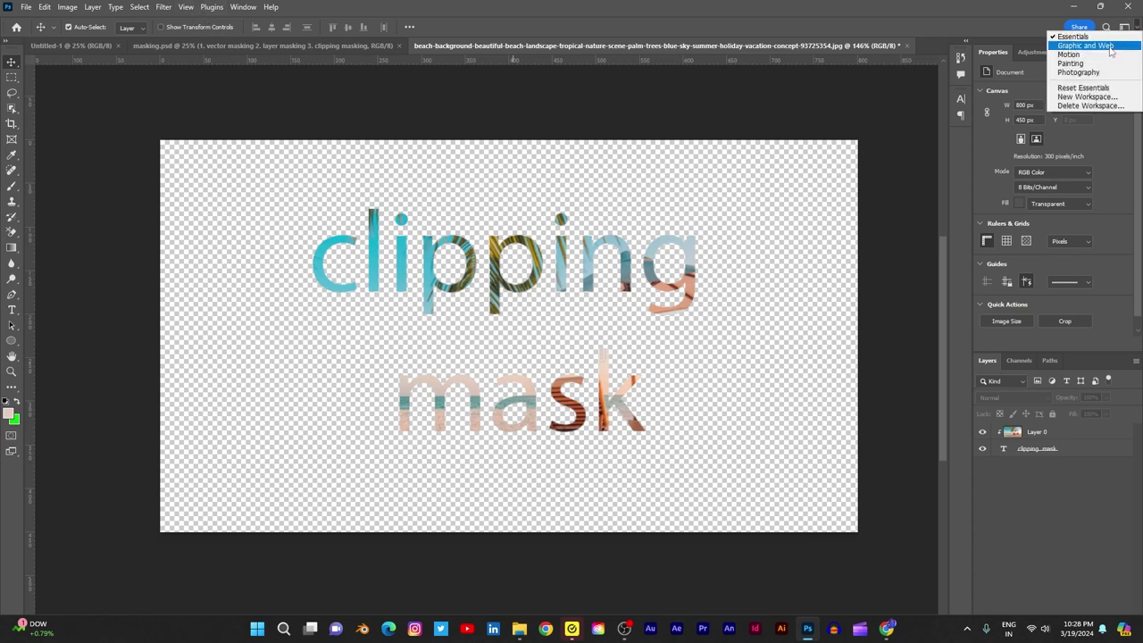
pyautogui.click(1079, 88)
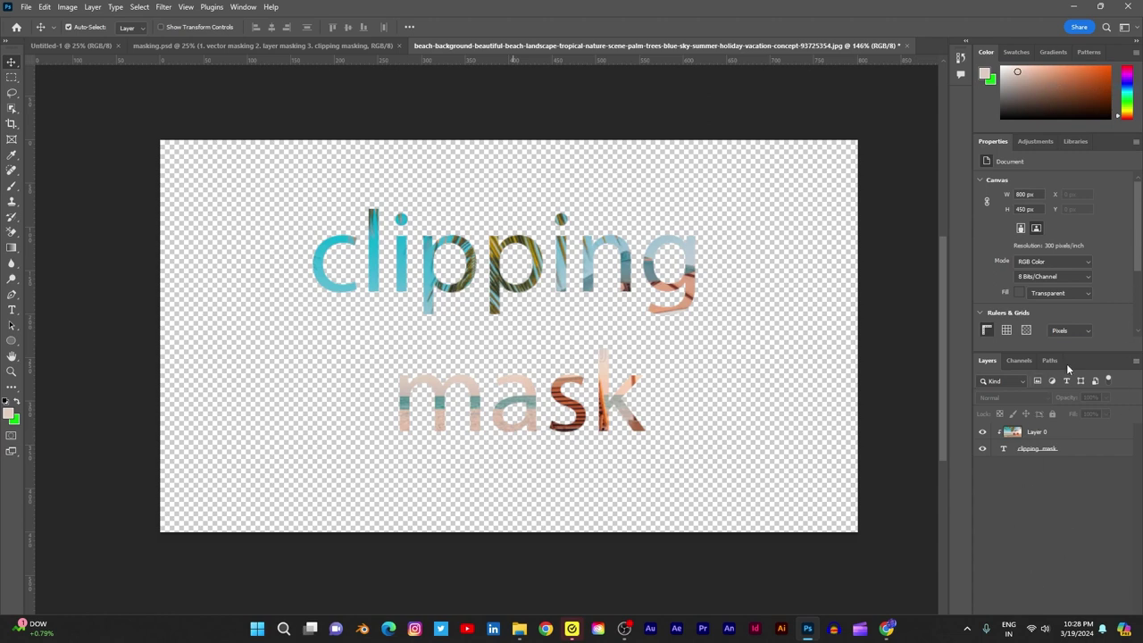
pyautogui.moveTo(1077, 353); pyautogui.dragTo(1066, 205)
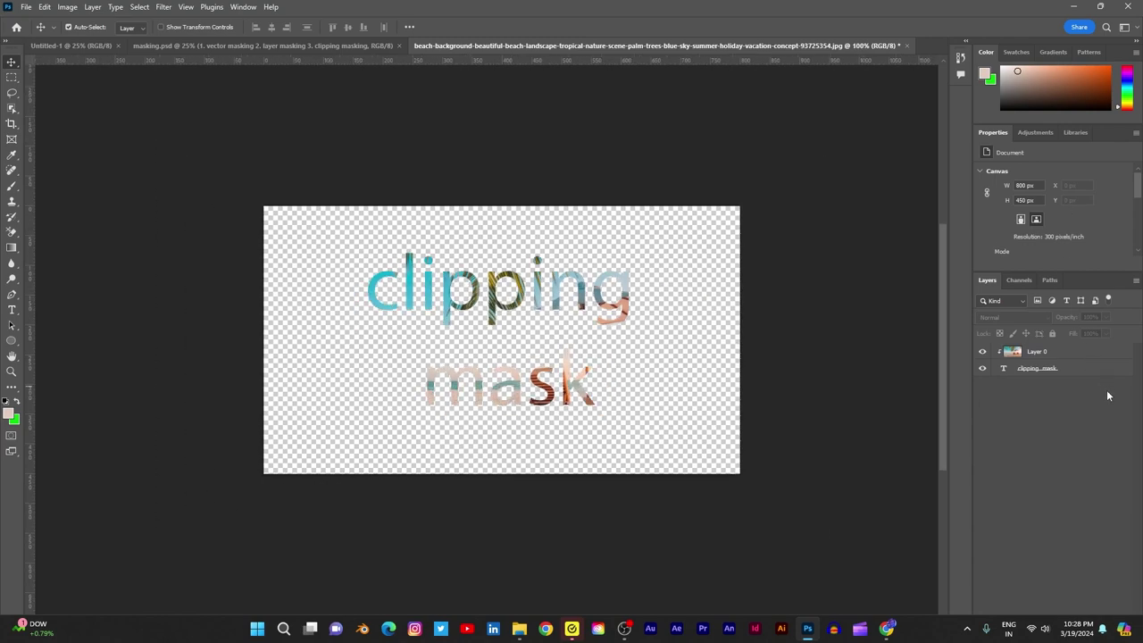
# - Restore the application window to its smaller size, maximize it again, and view the document at 100%
pyautogui.click(1100, 6)
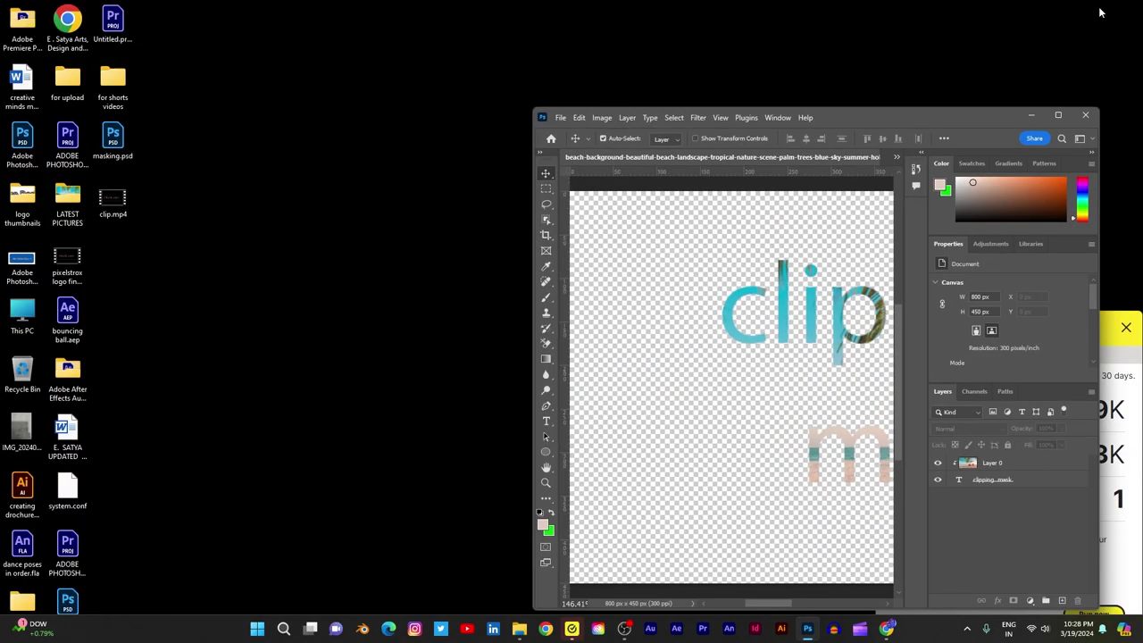
pyautogui.click(1059, 116)
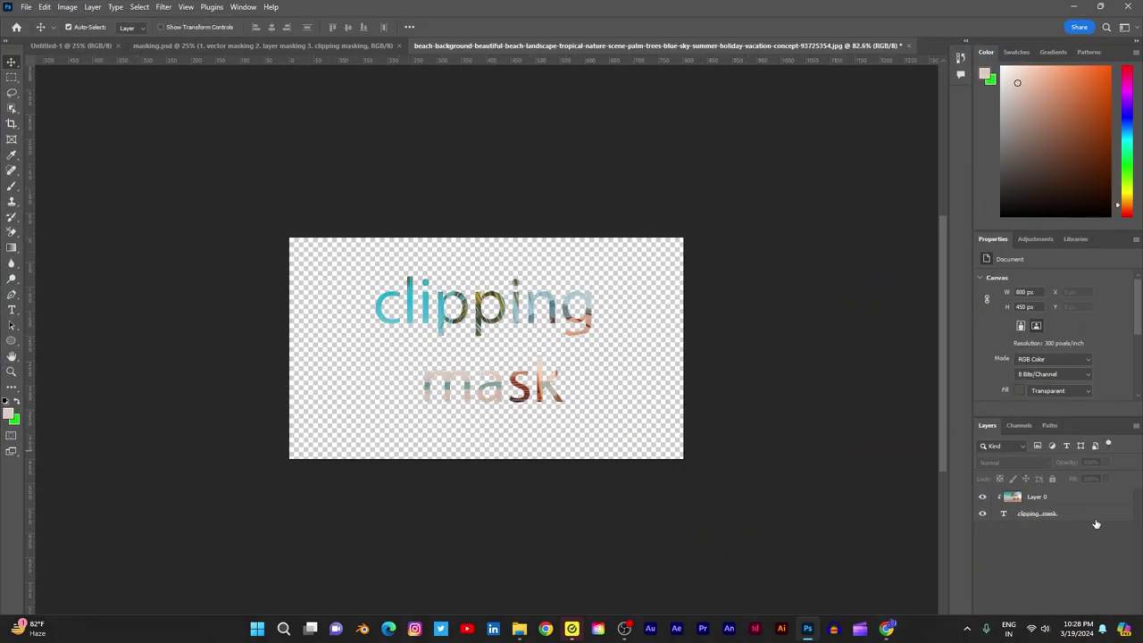
pyautogui.hotkey('ctrl', '1')
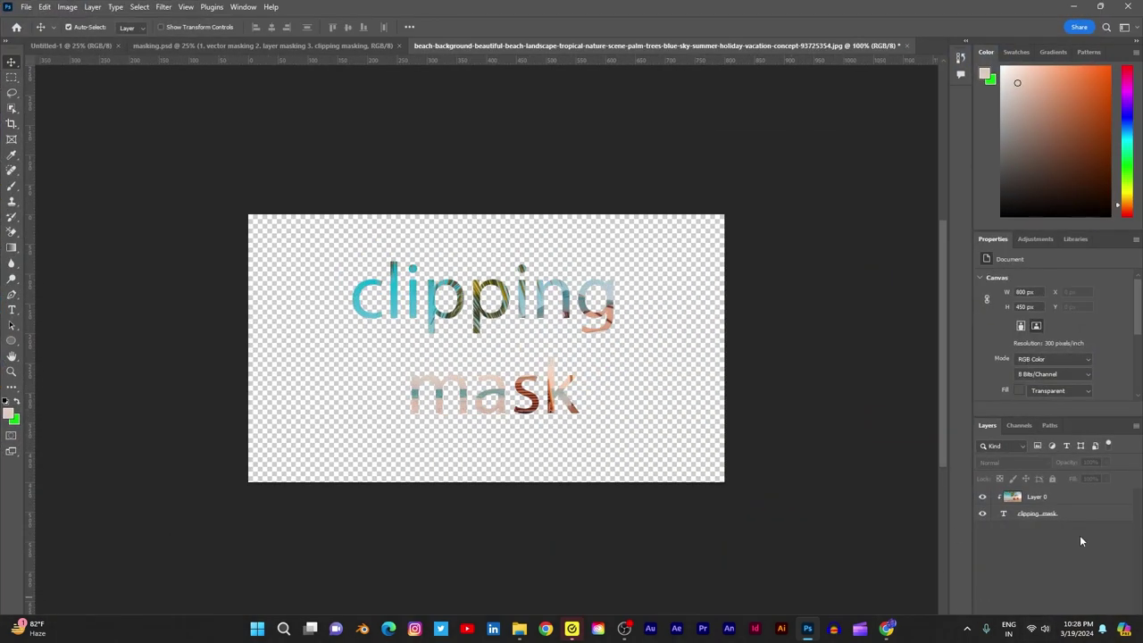
# - Hide the Layers panel and bring it back
pyautogui.click(237, 9)
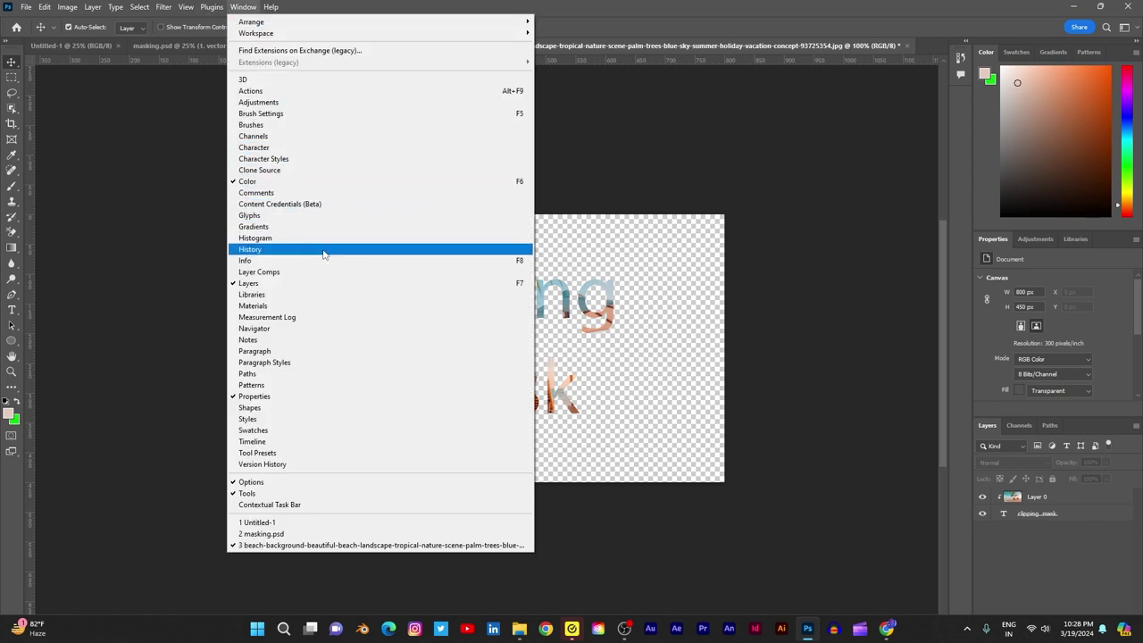
pyautogui.click(241, 284)
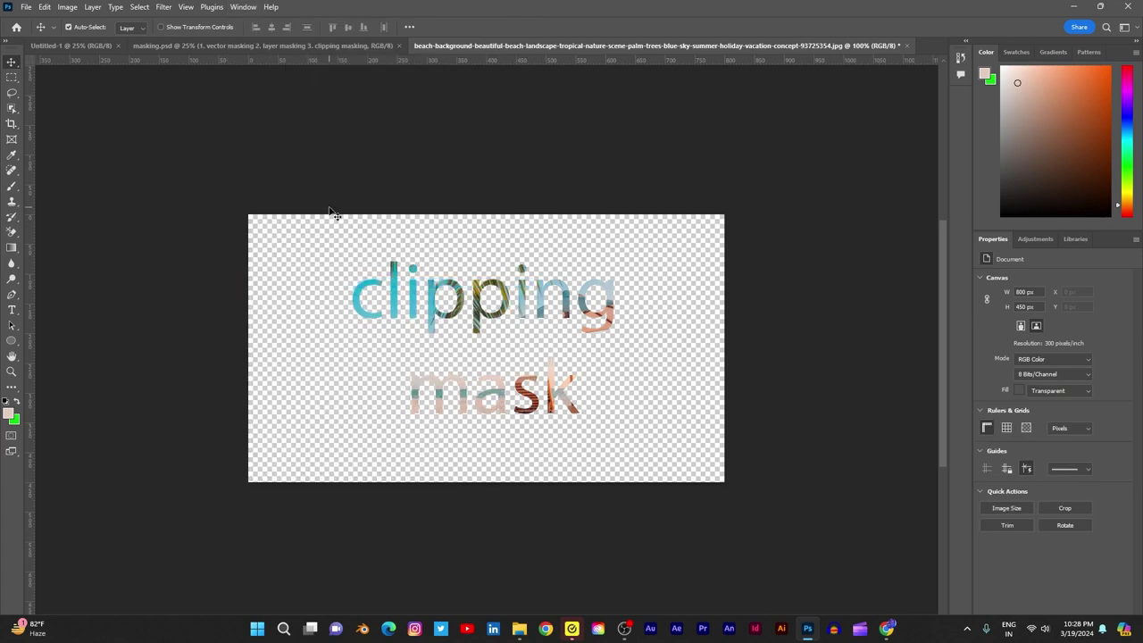
pyautogui.press('F7')
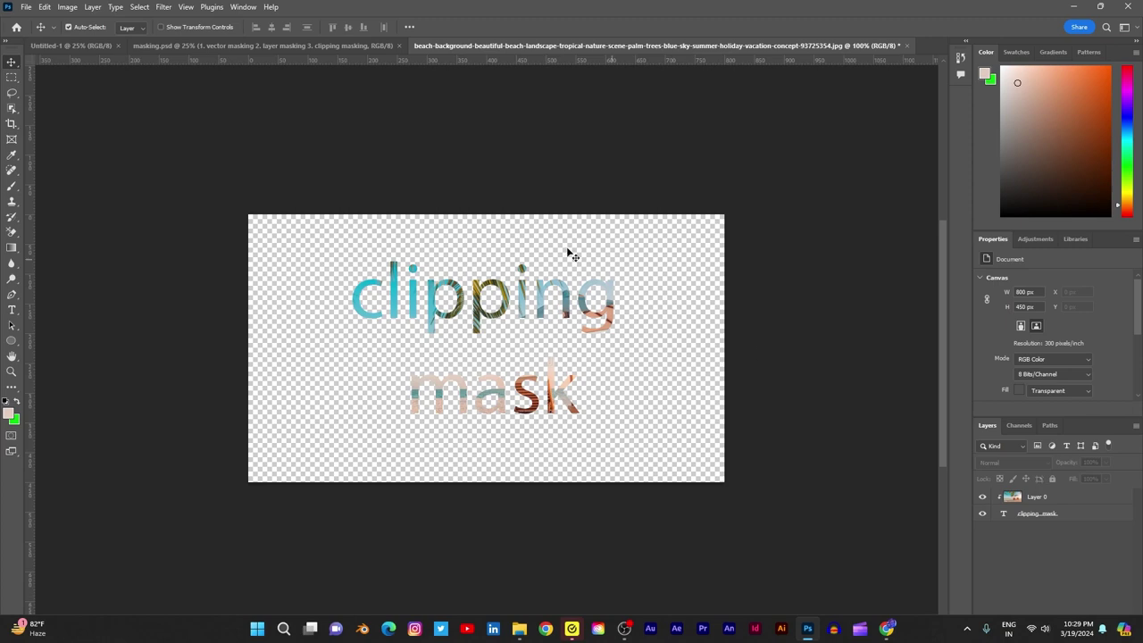
# - Restore the application window from maximized, move it down, and enlarge it in width and height
pyautogui.click(1101, 8)
pyautogui.moveTo(968, 108); pyautogui.dragTo(969, 1)
pyautogui.moveTo(531, 273); pyautogui.dragTo(1, 268)
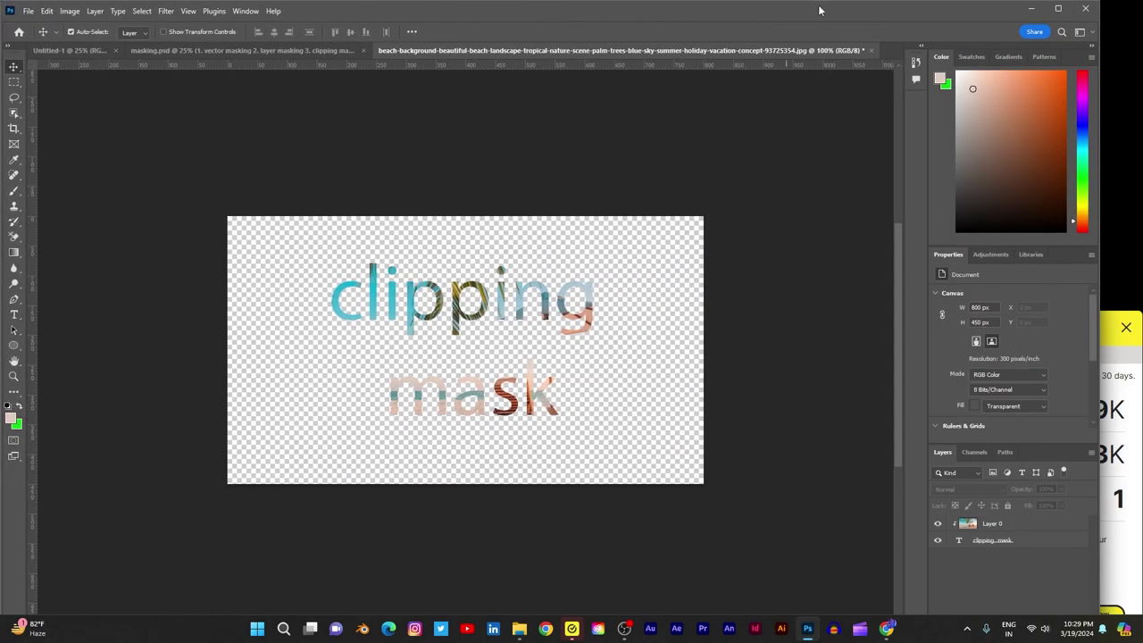
pyautogui.moveTo(822, 7); pyautogui.dragTo(844, 79)
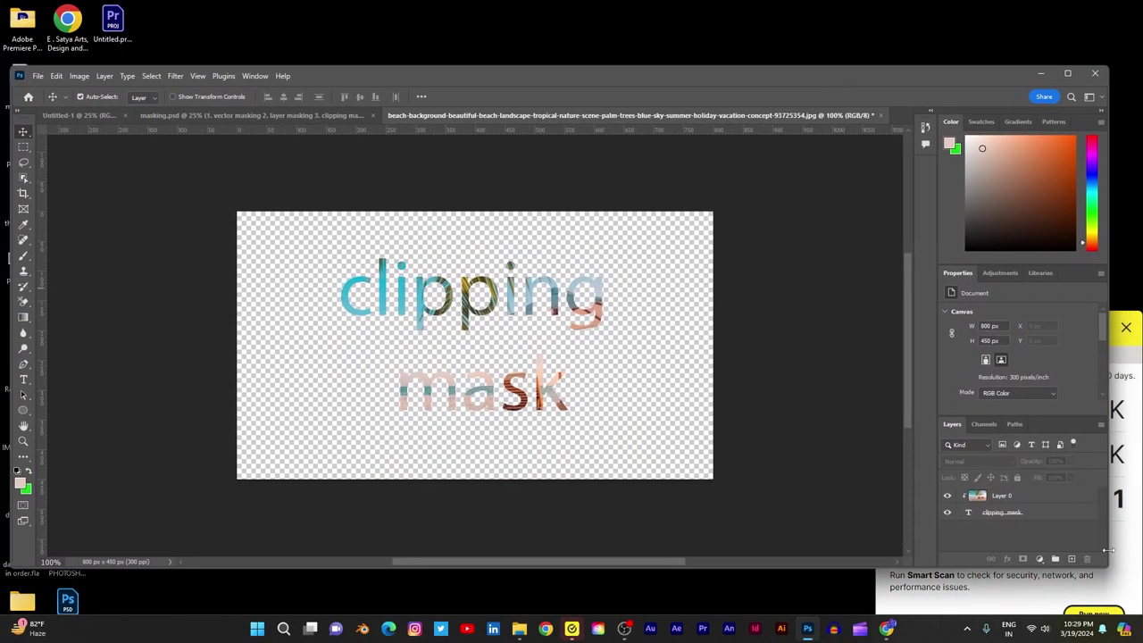
pyautogui.moveTo(1107, 564); pyautogui.dragTo(1139, 568)
pyautogui.moveTo(1022, 567); pyautogui.dragTo(1025, 616)
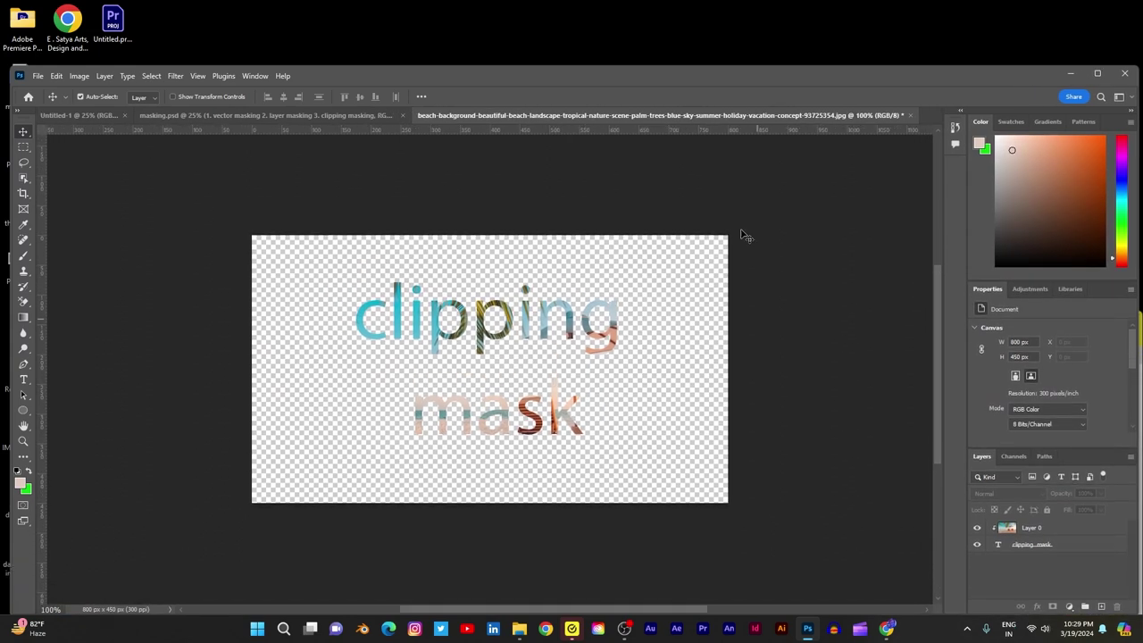
# - Reposition the restored window near the top of the desktop so the controls below the layer list are visible
pyautogui.moveTo(651, 66); pyautogui.dragTo(656, 2)
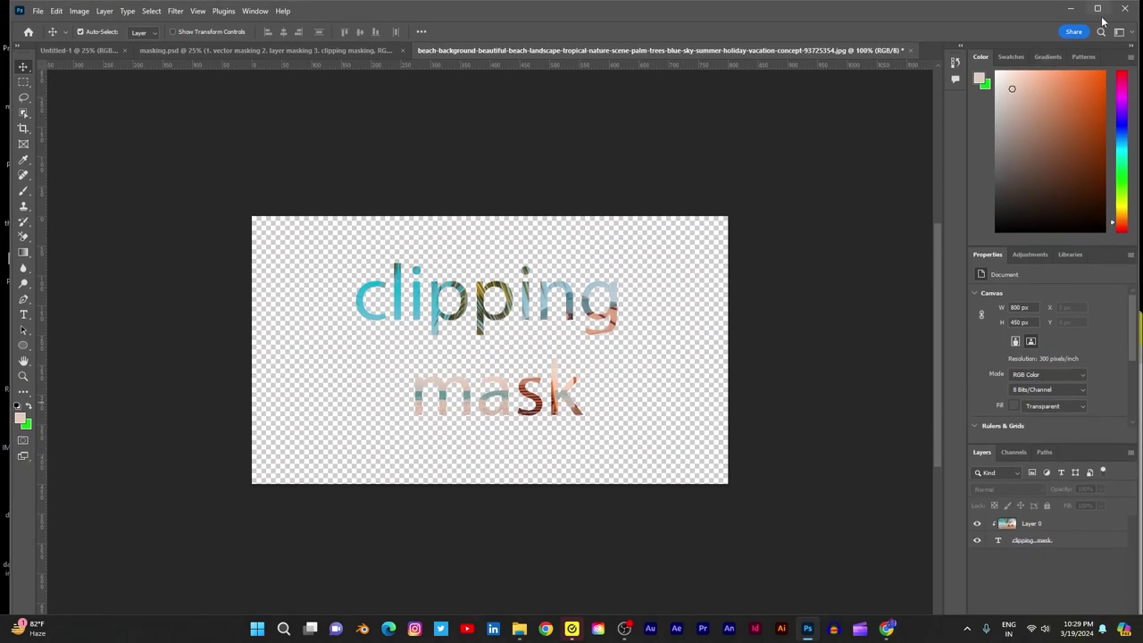
pyautogui.moveTo(931, 3)
pyautogui.mouseDown()
pyautogui.moveTo(921, 24)
pyautogui.moveTo(923, 6)
pyautogui.mouseUp()
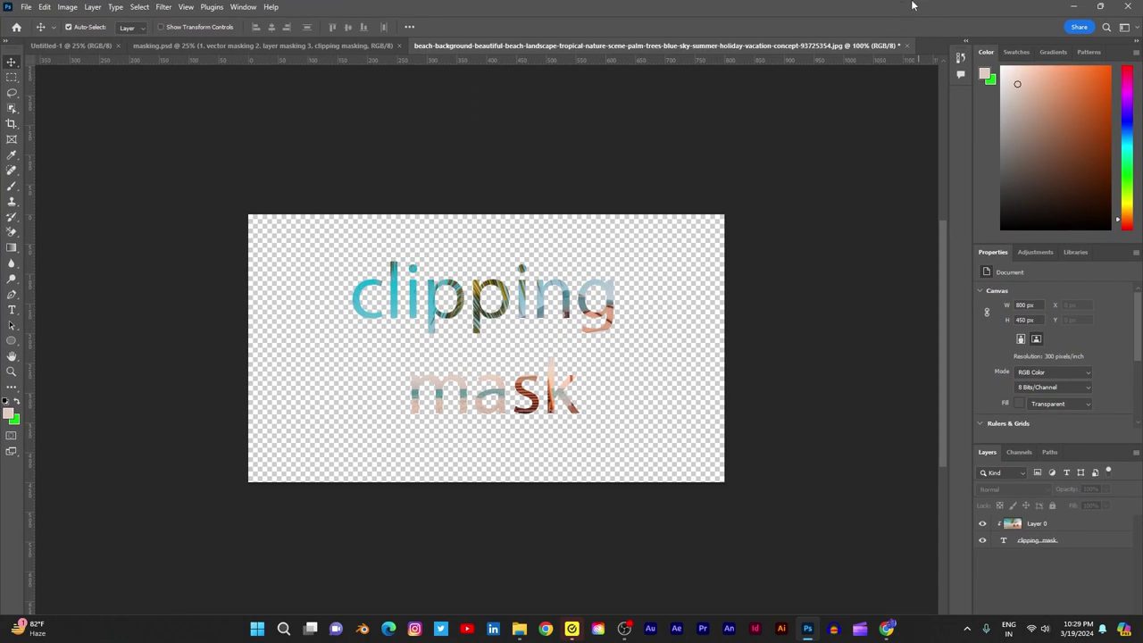
pyautogui.click(1100, 6)
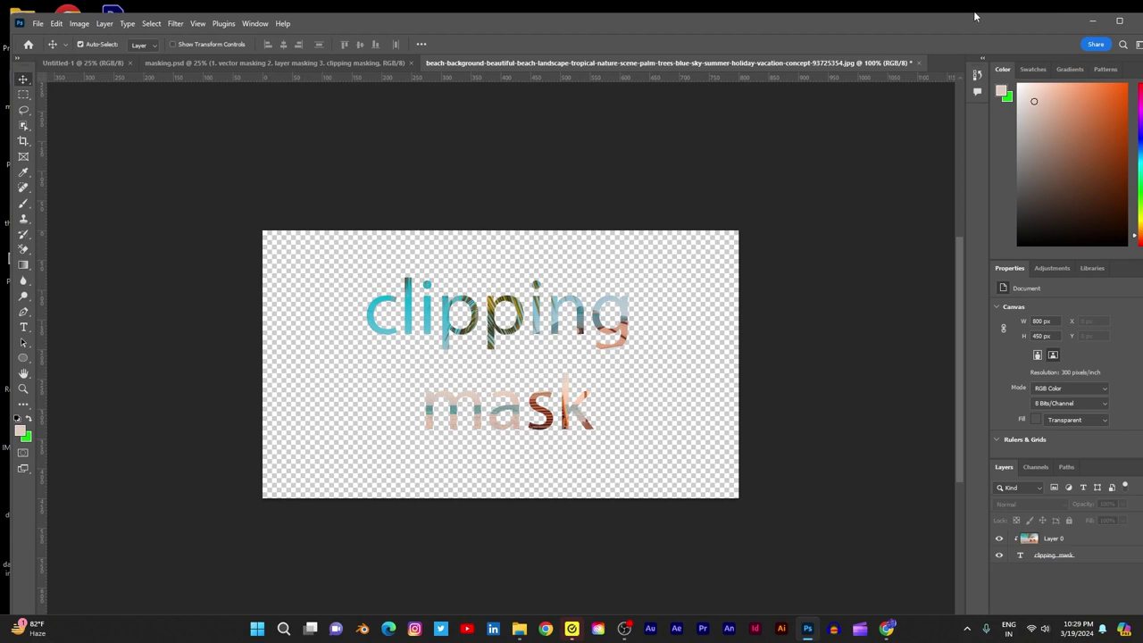
pyautogui.moveTo(975, 23)
pyautogui.mouseDown()
pyautogui.moveTo(964, 35)
pyautogui.moveTo(955, 28)
pyautogui.mouseUp()
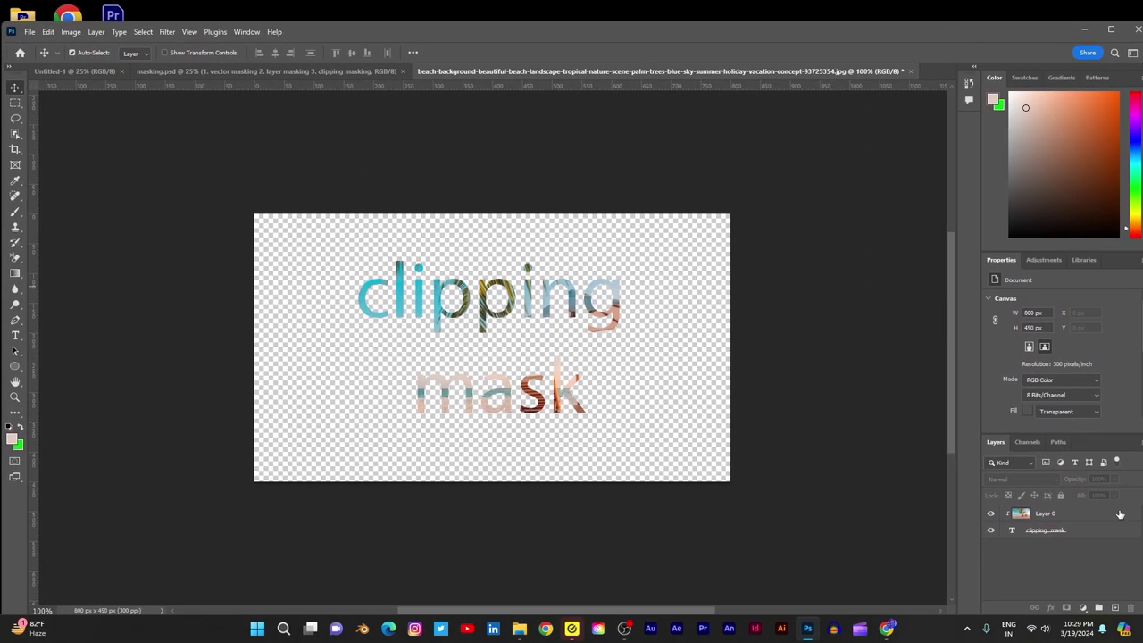
# - Add a new layer beneath the text layer, filled with a medium blue foreground color, and lock it
pyautogui.click(1114, 608)
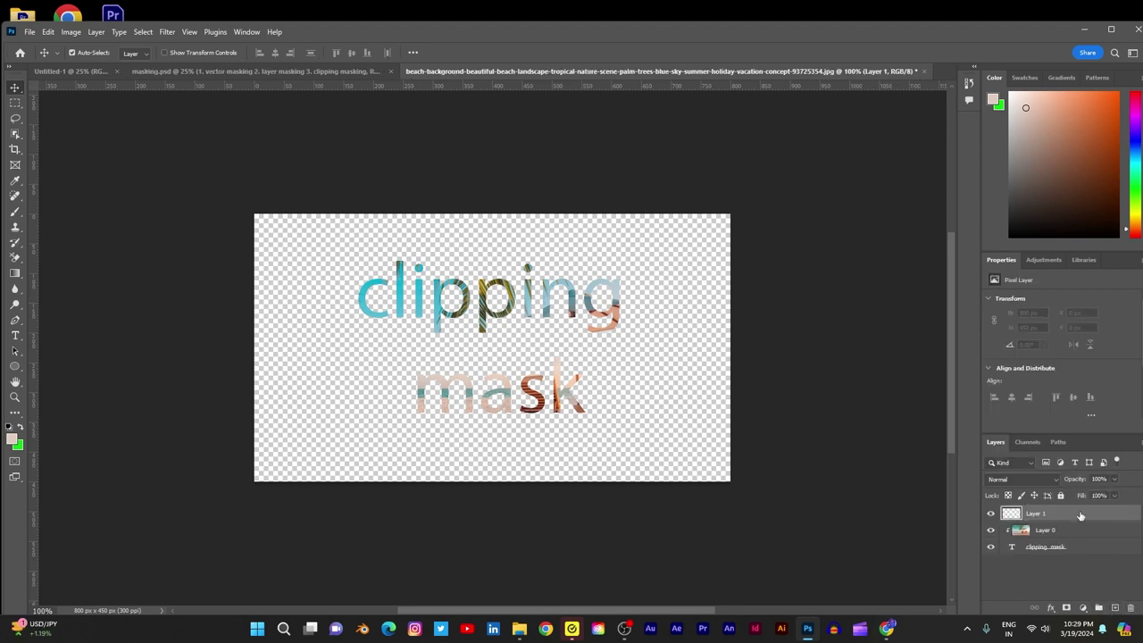
pyautogui.moveTo(1094, 516); pyautogui.dragTo(1096, 555)
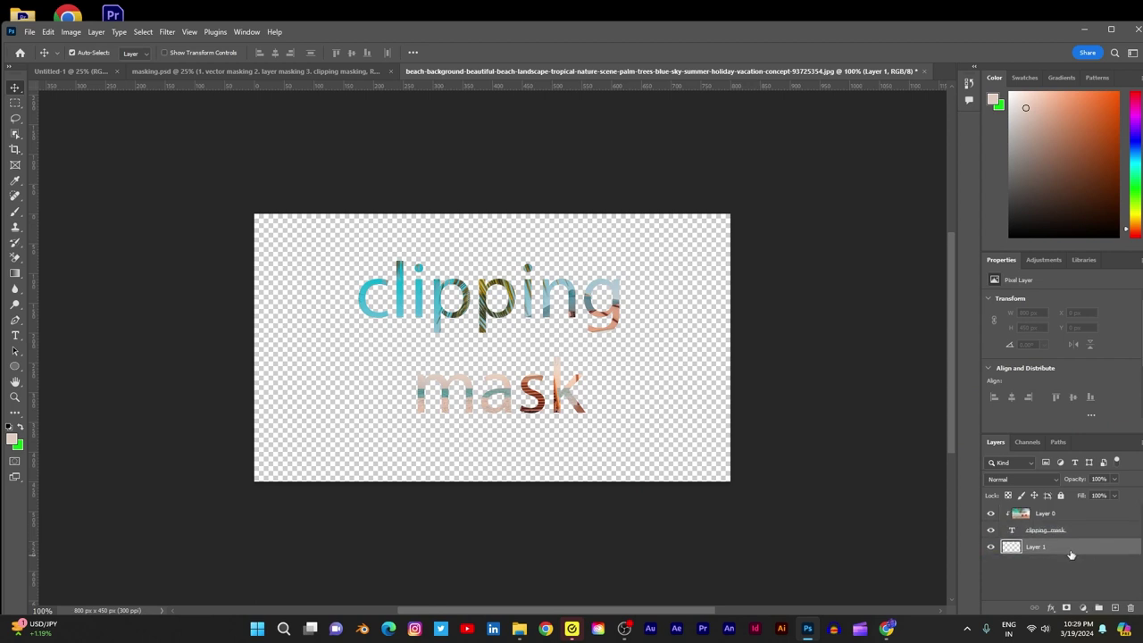
pyautogui.click(13, 437)
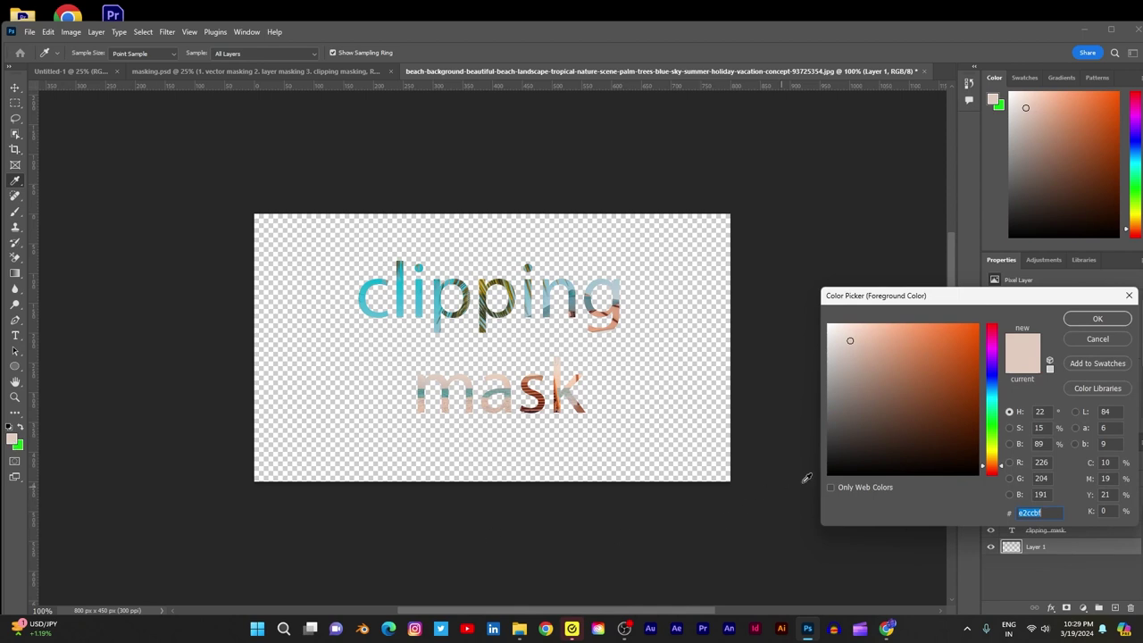
pyautogui.moveTo(991, 392); pyautogui.dragTo(946, 370)
pyautogui.click(1096, 320)
pyautogui.press('v')
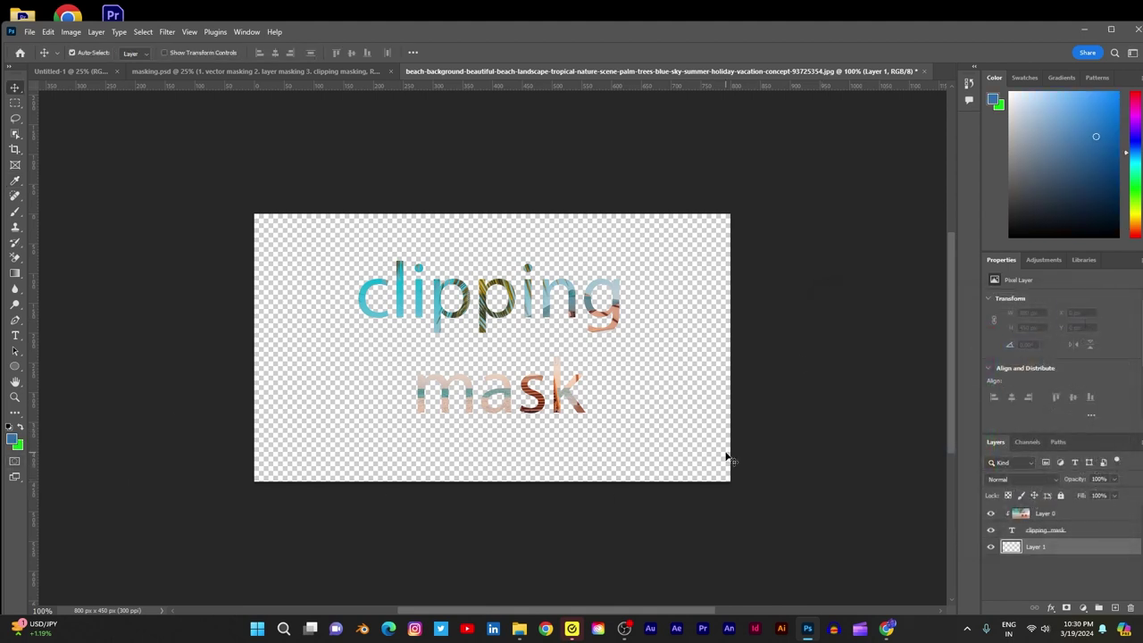
pyautogui.hotkey('alt', 'BackSpace')
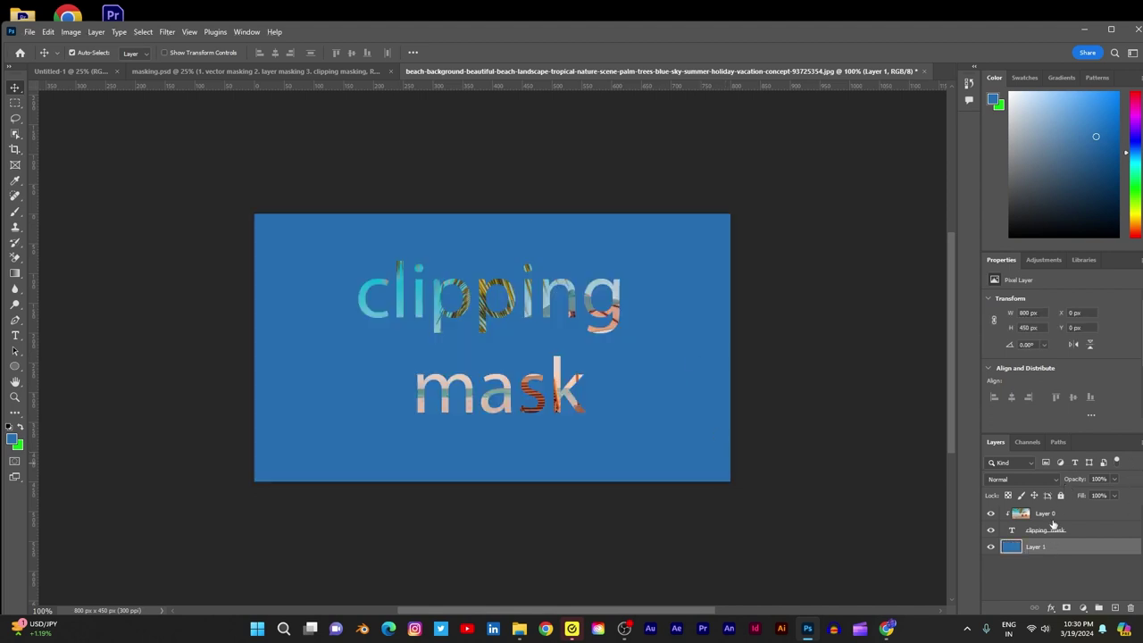
pyautogui.click(1061, 496)
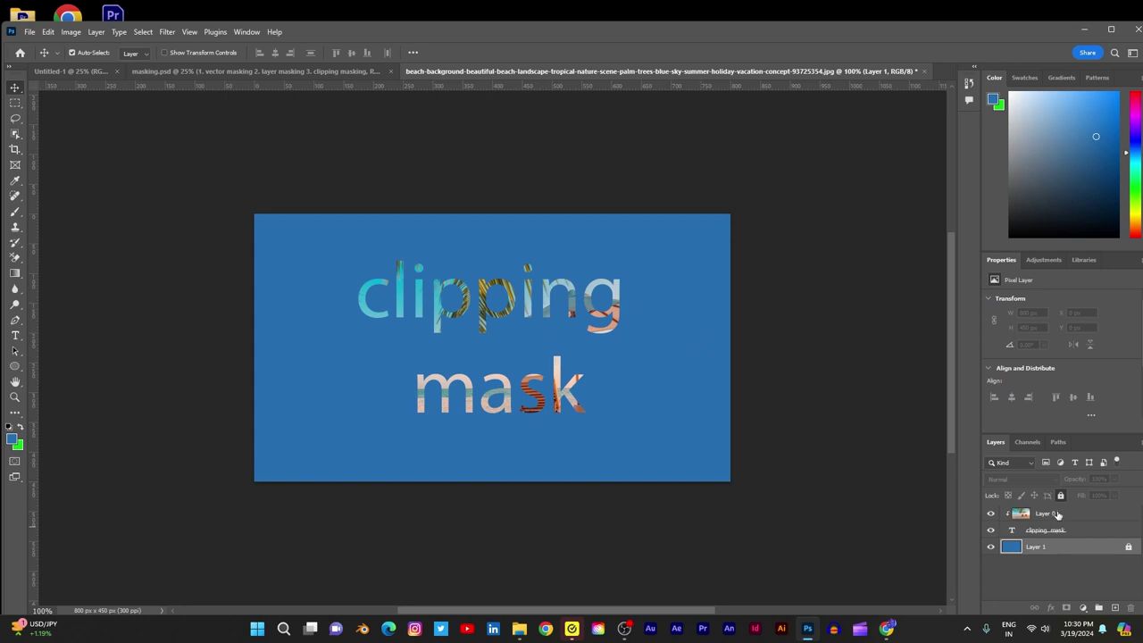
# - Shift the clipped beach photo inside the text to about X -61 px, Y 8 px
pyautogui.click(1057, 514)
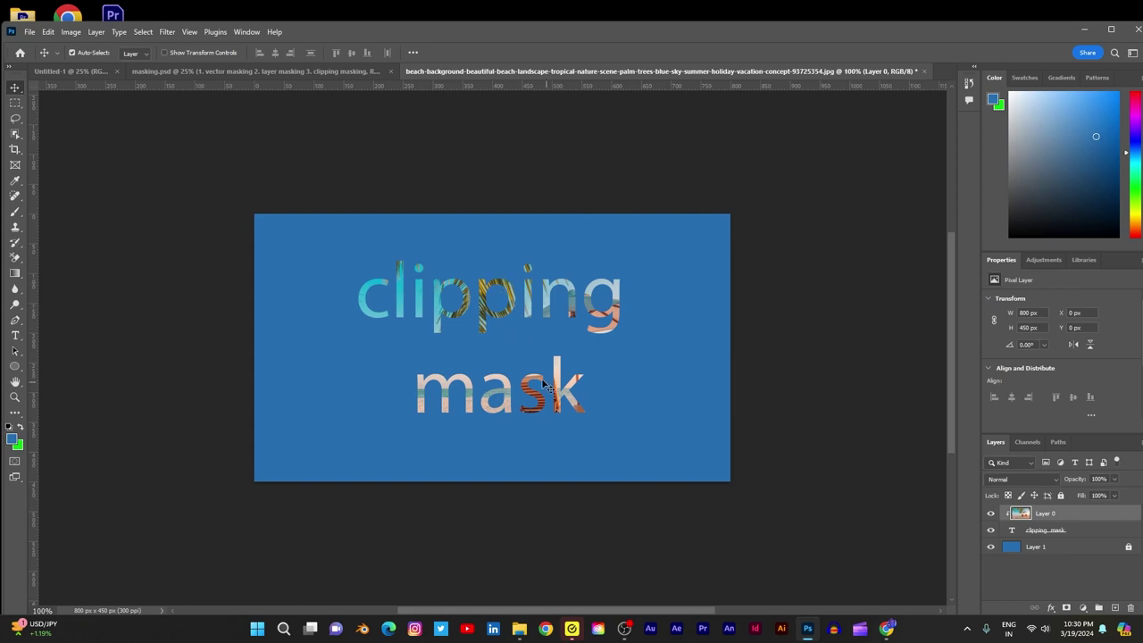
pyautogui.scroll(3, 535, 365)
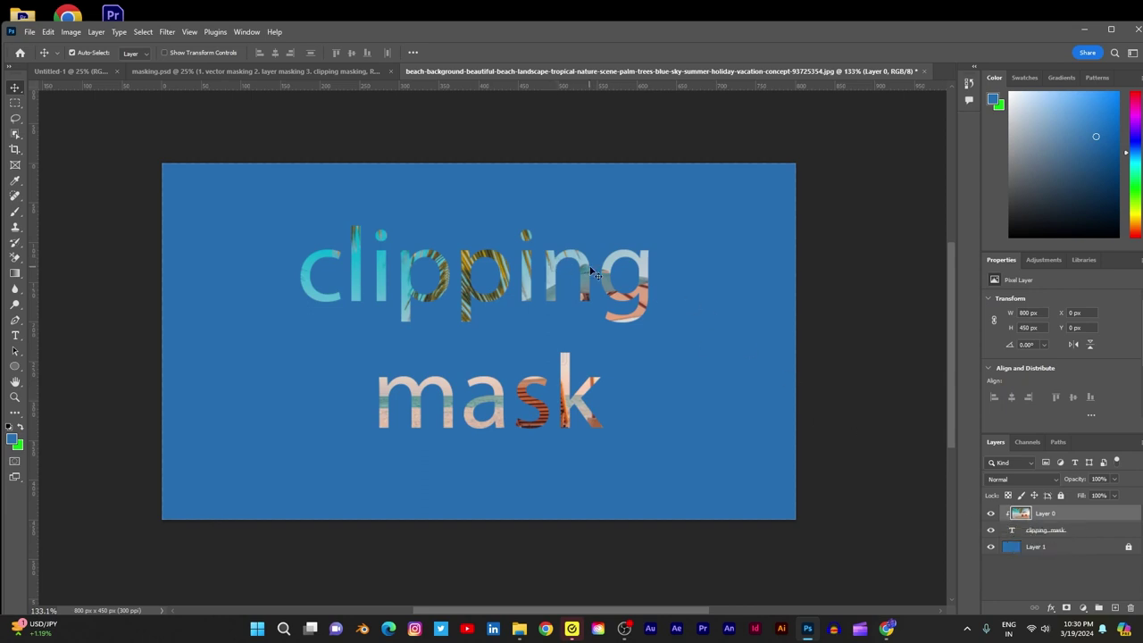
pyautogui.moveTo(582, 260); pyautogui.dragTo(581, 291)
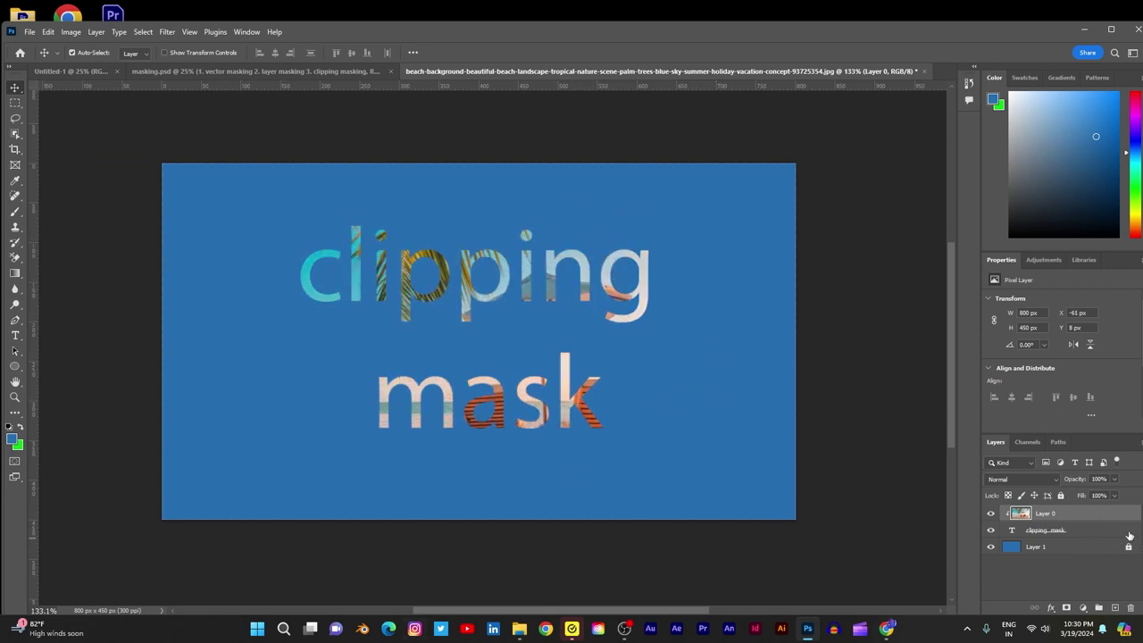
# - Release the clipping mask to realign the beach photo at X 0 px, Y 0 px, and clip it to the text again
pyautogui.rightClick(1127, 517)
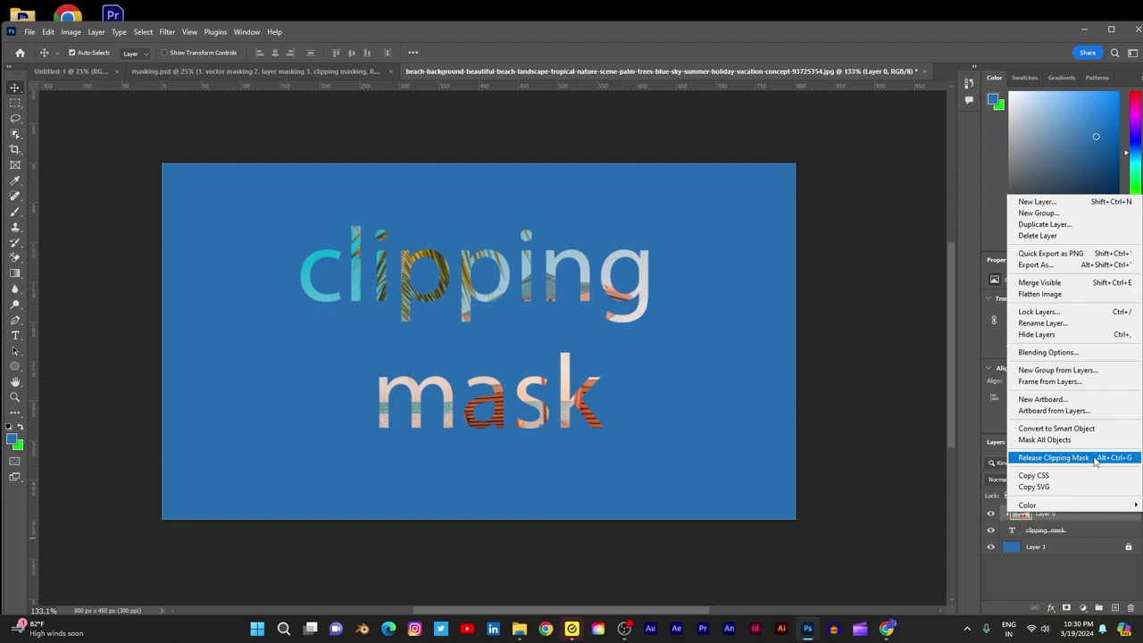
pyautogui.click(1100, 459)
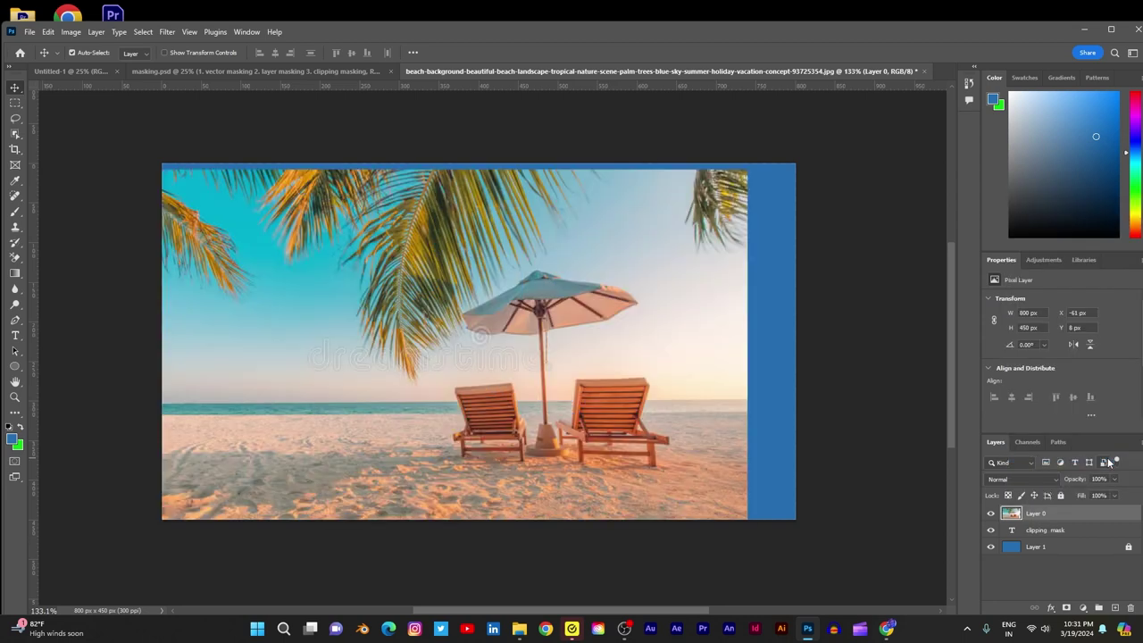
pyautogui.moveTo(709, 460); pyautogui.dragTo(759, 450)
pyautogui.rightClick(1132, 519)
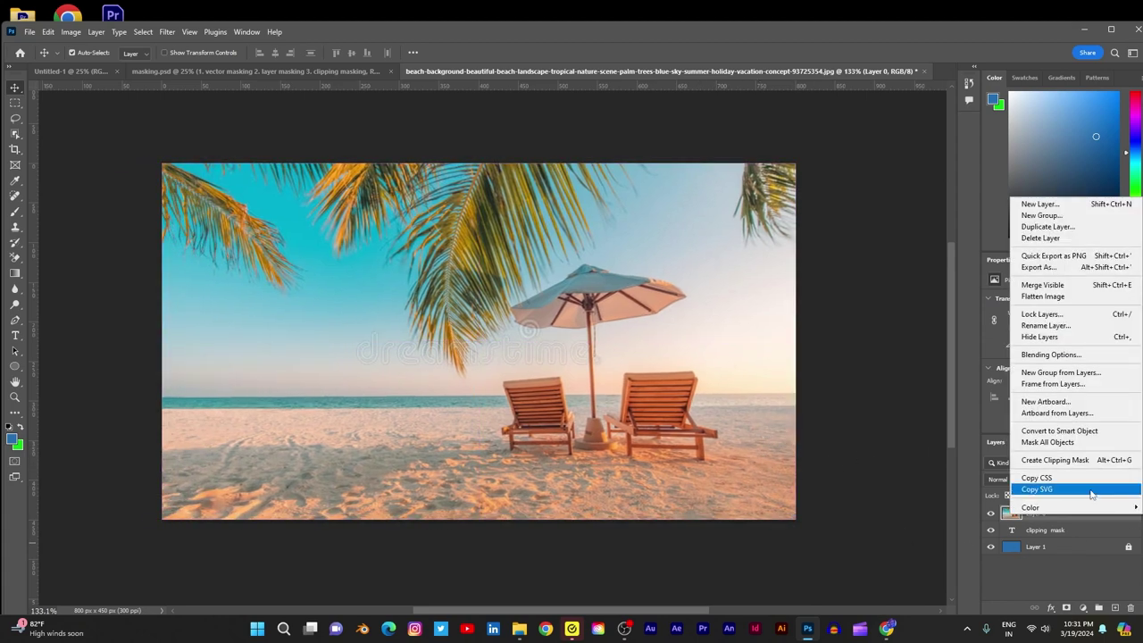
pyautogui.click(1056, 460)
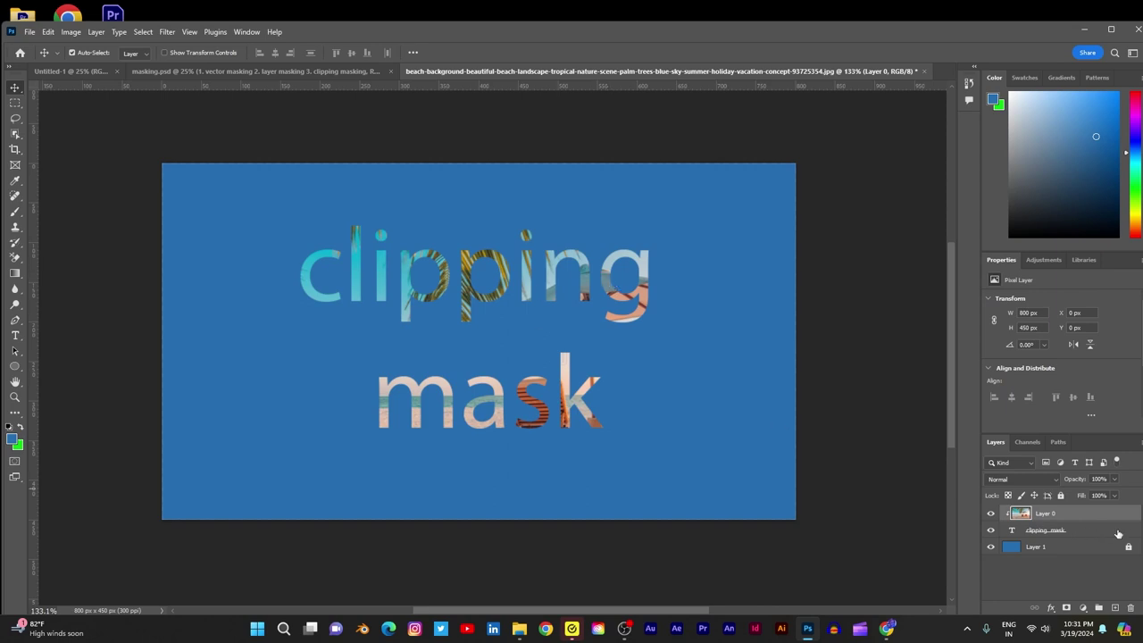
# - Add a Bevel & Emboss effect to the text layer with a depth of 334% and a size of 5 px
pyautogui.doubleClick(1134, 533)
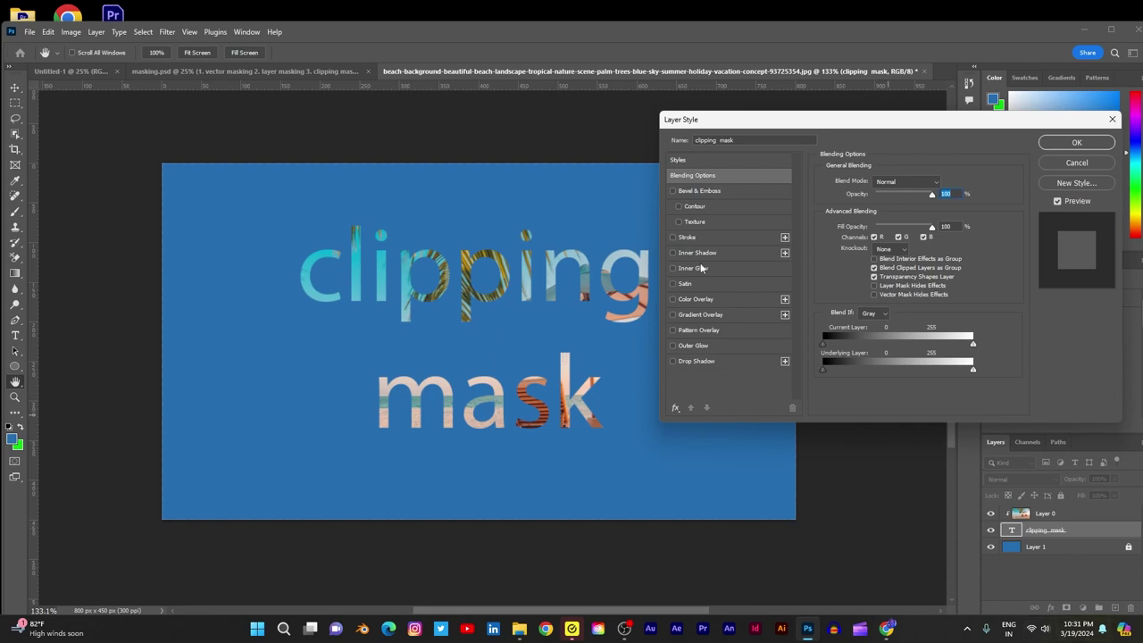
pyautogui.click(673, 191)
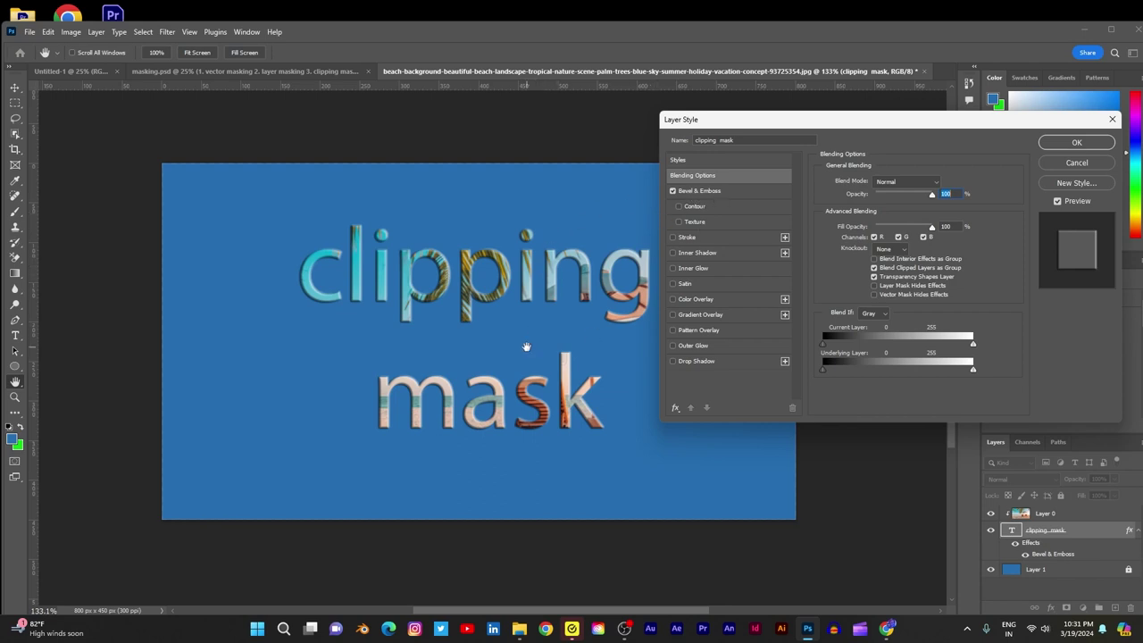
pyautogui.click(740, 190)
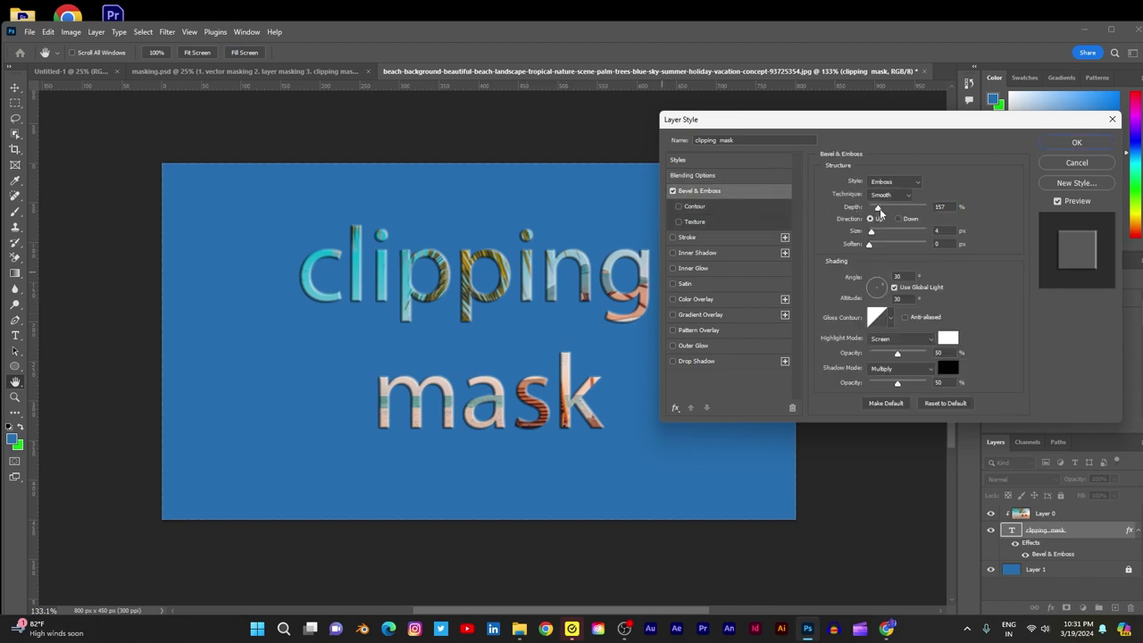
pyautogui.moveTo(877, 210); pyautogui.dragTo(872, 233)
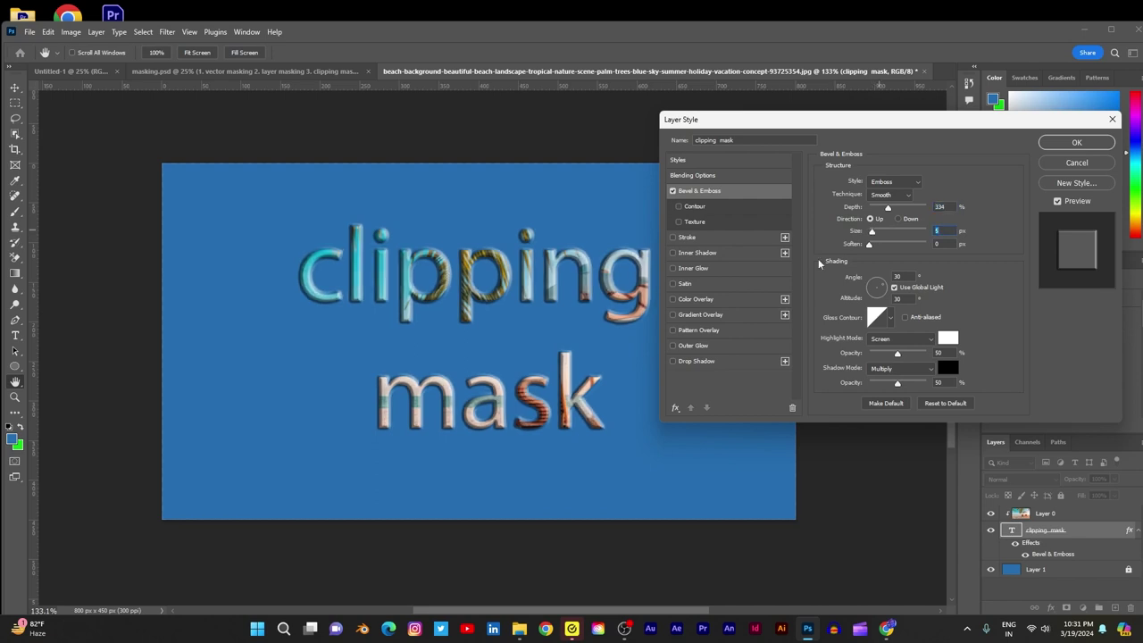
# - Add a Drop Shadow to the text layer with a distance of 5 px and apply the layer style
pyautogui.click(673, 361)
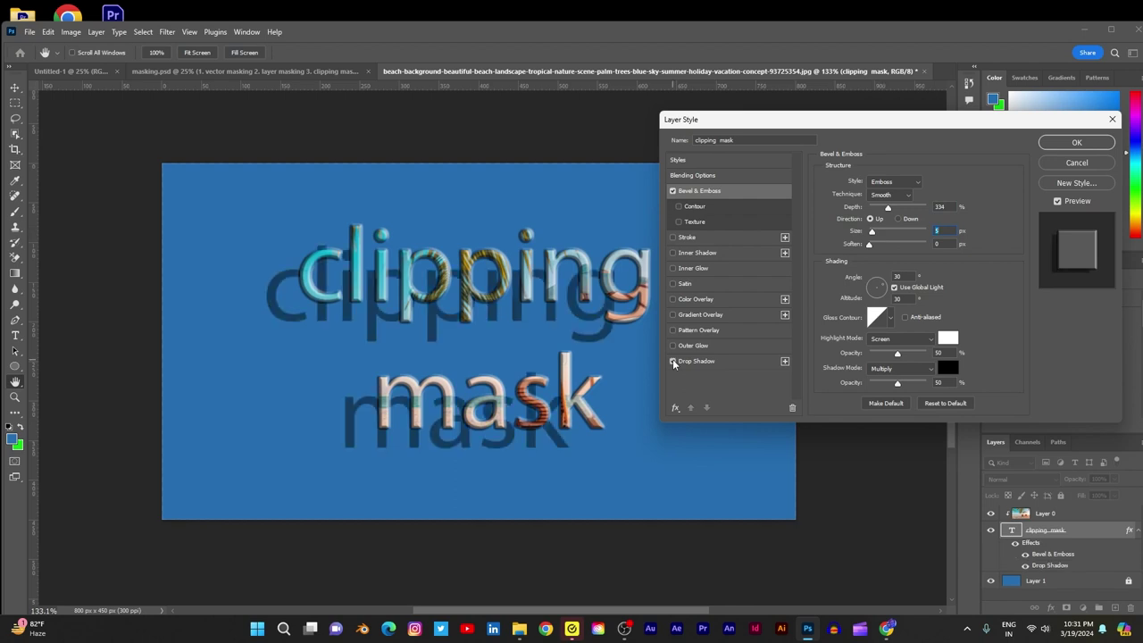
pyautogui.click(697, 361)
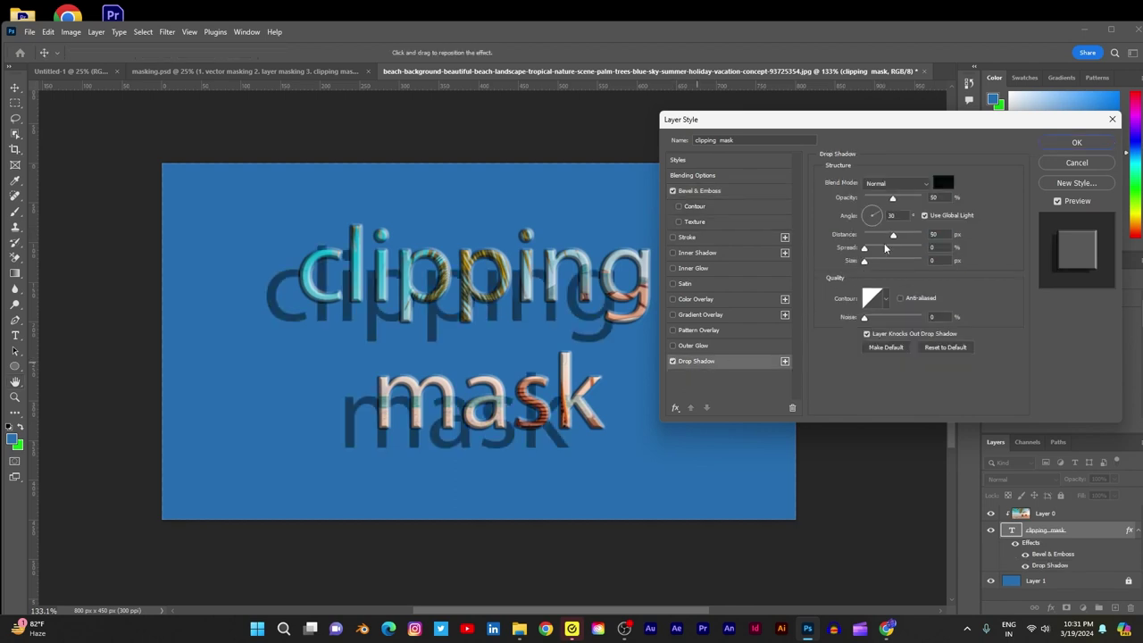
pyautogui.moveTo(892, 236); pyautogui.dragTo(866, 236)
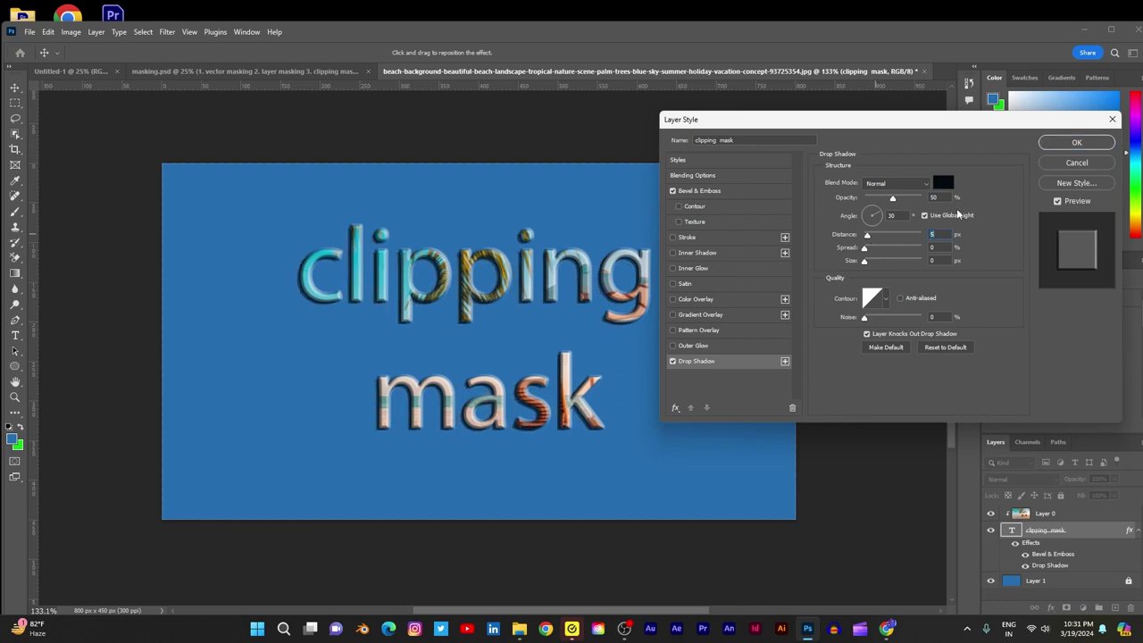
pyautogui.click(1075, 143)
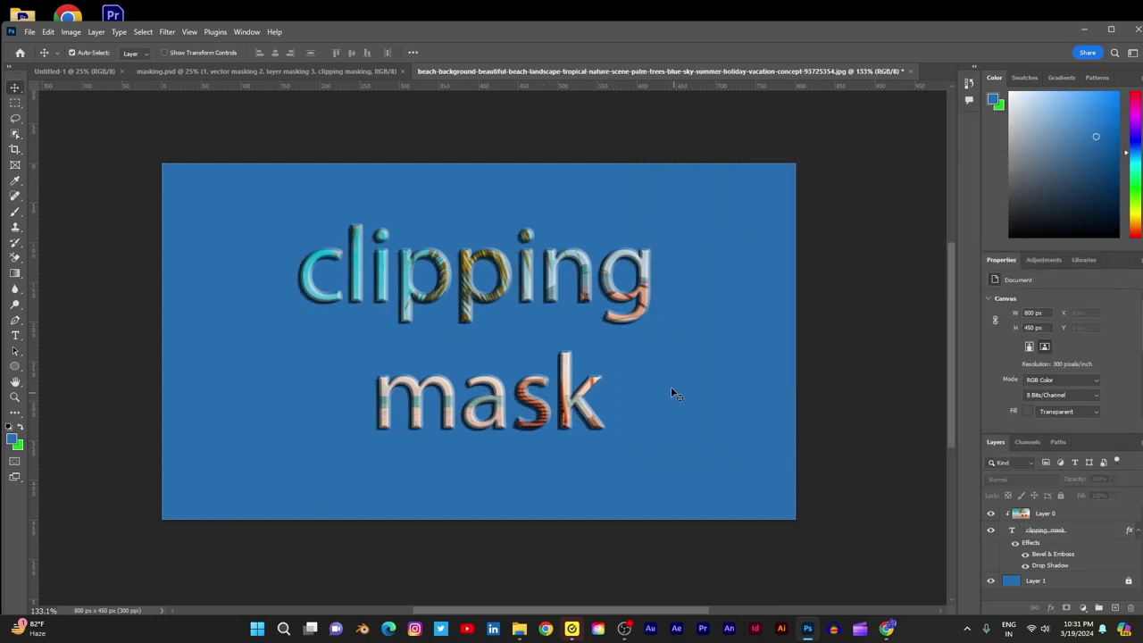
# - Open Beautiful-Nature-9.jpg and the purple silhouette image bfca252ccfe42eb9ea2f40babb681fd9.jpg together from the LATEST PICTURES folder
pyautogui.scroll(-4, 725, 384)
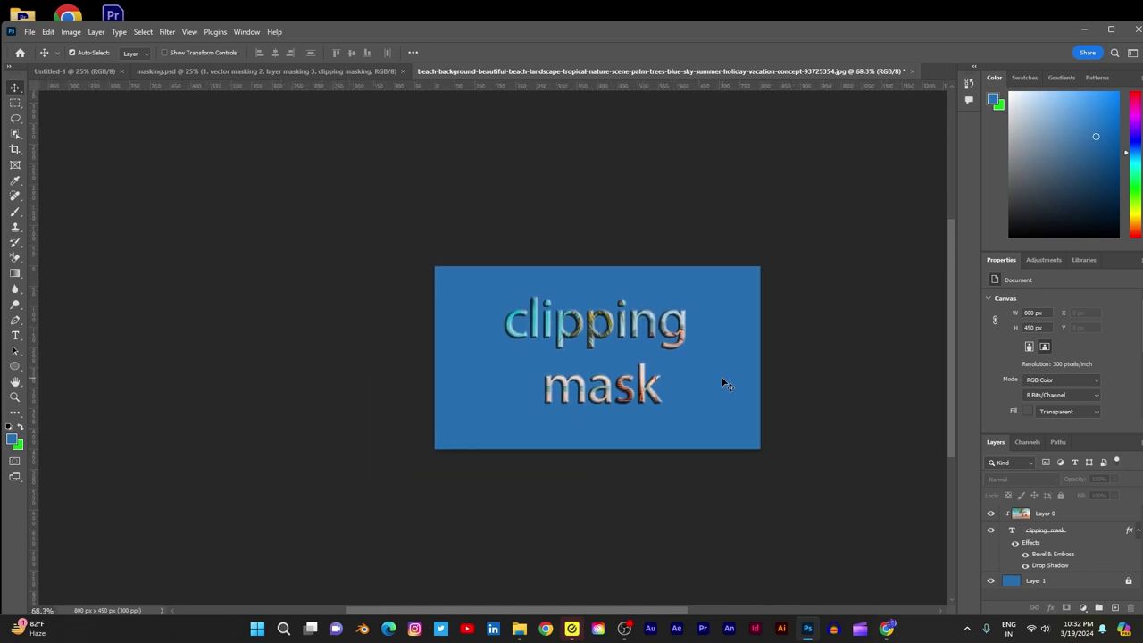
pyautogui.scroll(4, 714, 311)
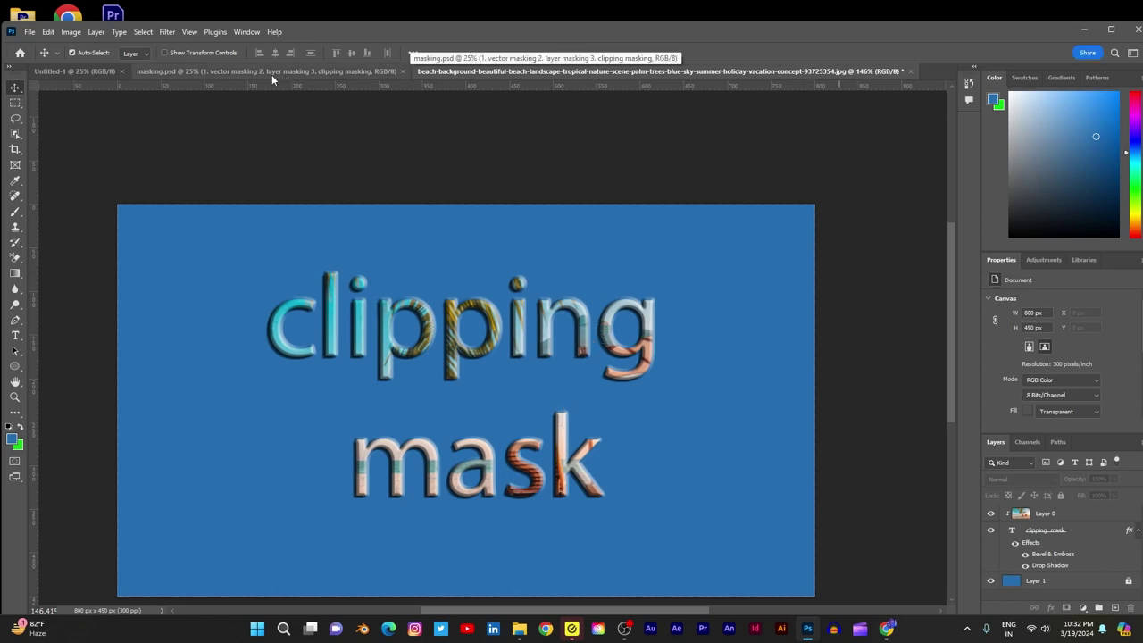
pyautogui.click(29, 33)
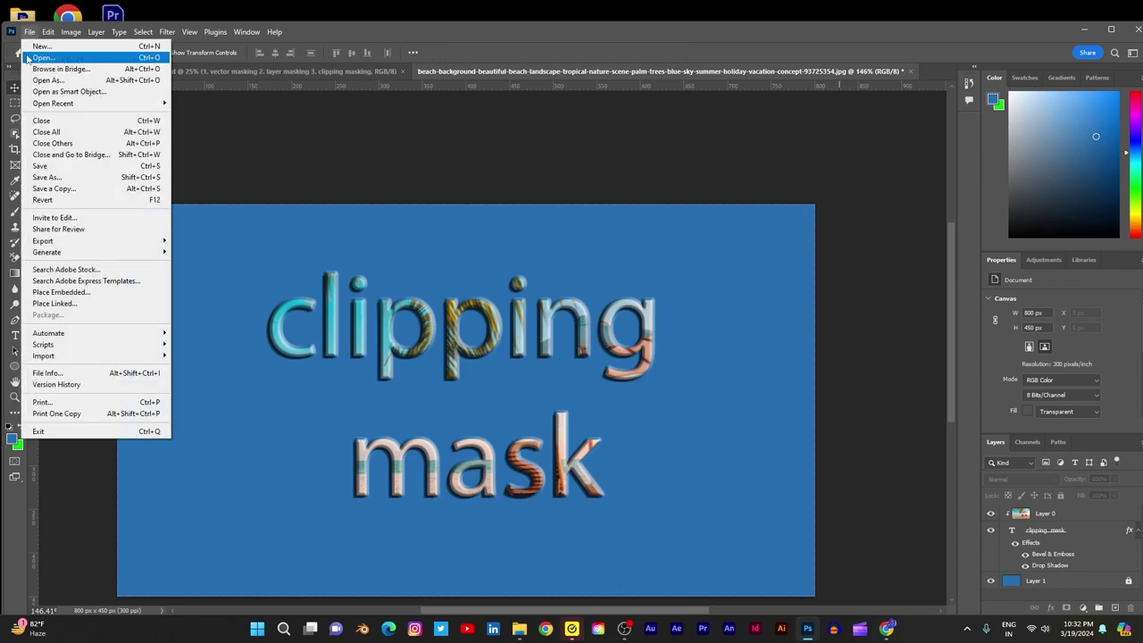
pyautogui.click(29, 57)
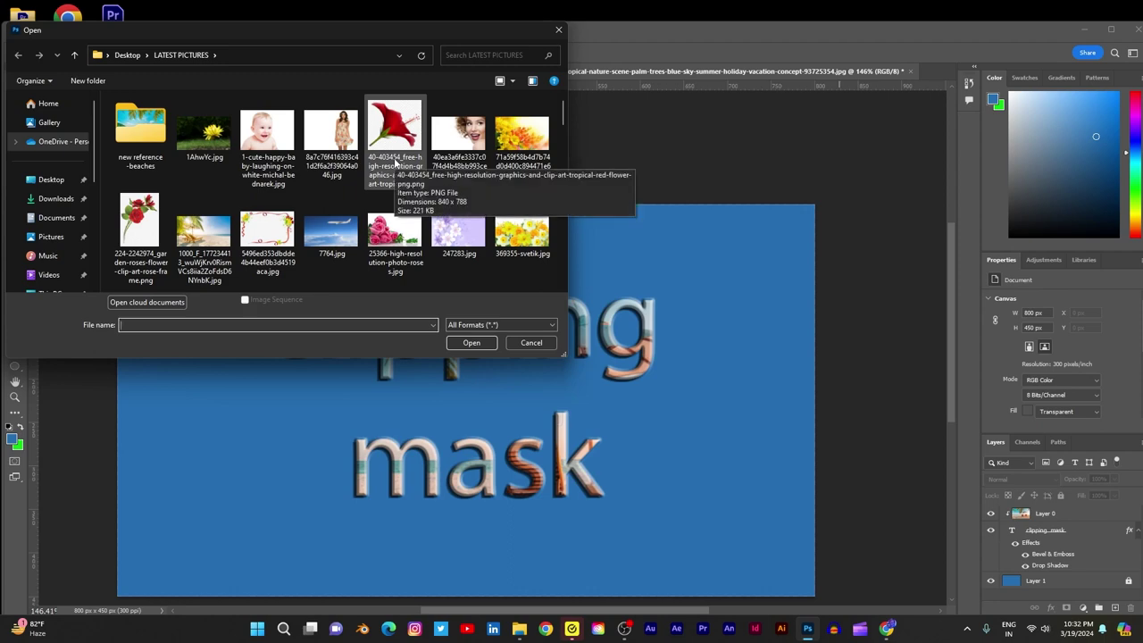
pyautogui.scroll(-5, 396, 161)
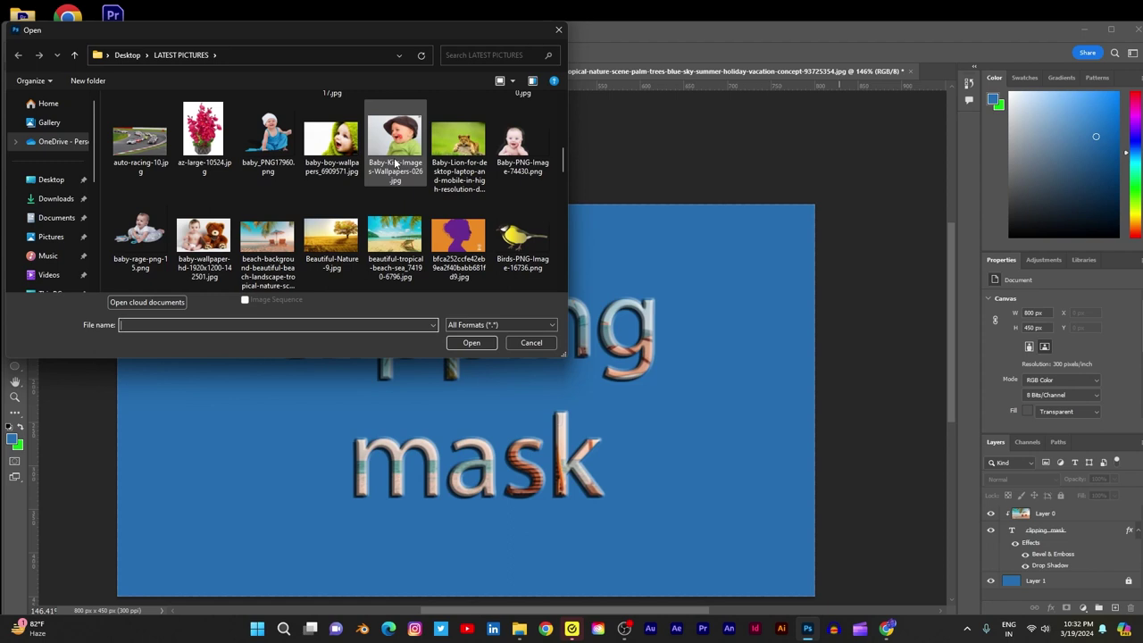
pyautogui.scroll(-1, 396, 163)
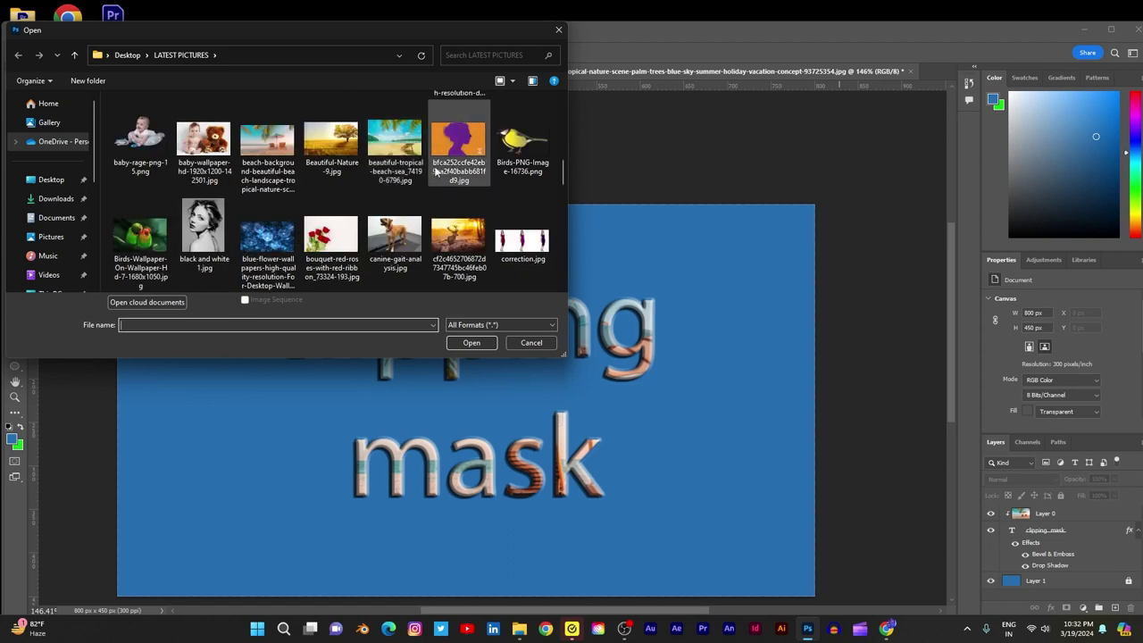
pyautogui.scroll(1, 468, 172)
pyautogui.click(458, 230)
pyautogui.keyDown('ctrl'); pyautogui.click(352, 241); pyautogui.keyUp('ctrl')
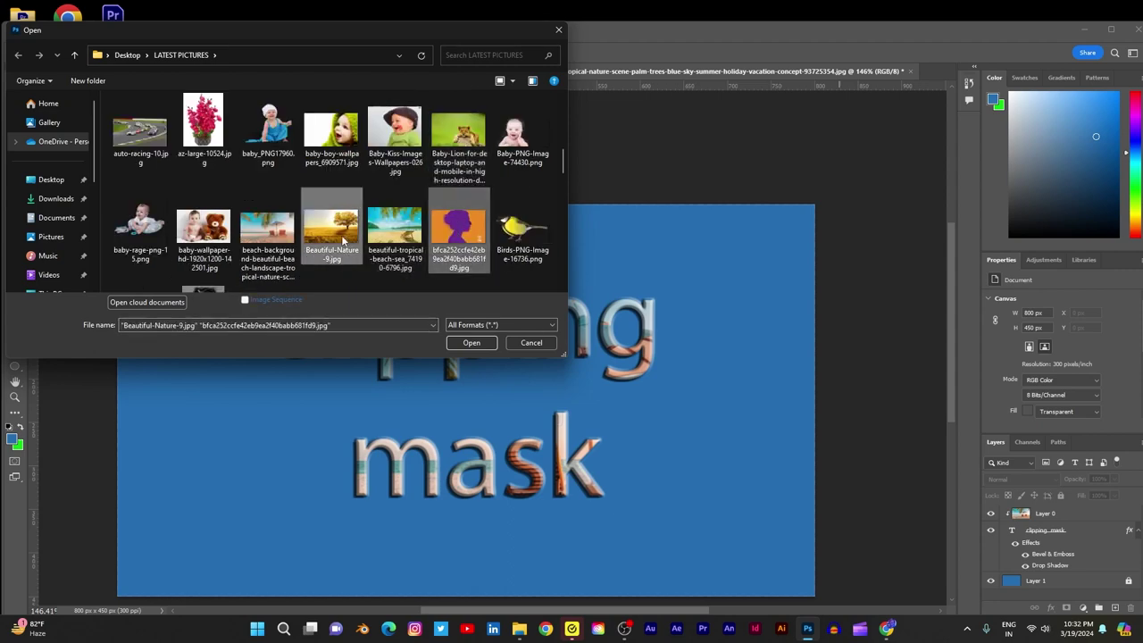
pyautogui.click(465, 343)
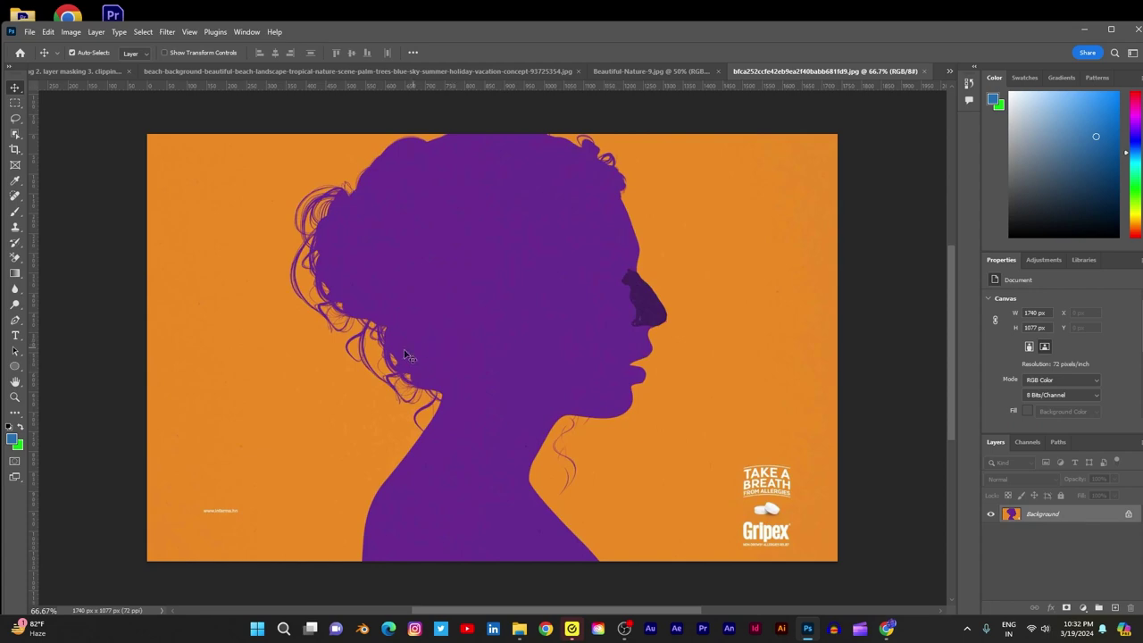
# - Unlock the silhouette image's background layer and move it into the Beautiful-Nature-9.jpg document at about X 521 px, Y 196 px
pyautogui.click(1128, 513)
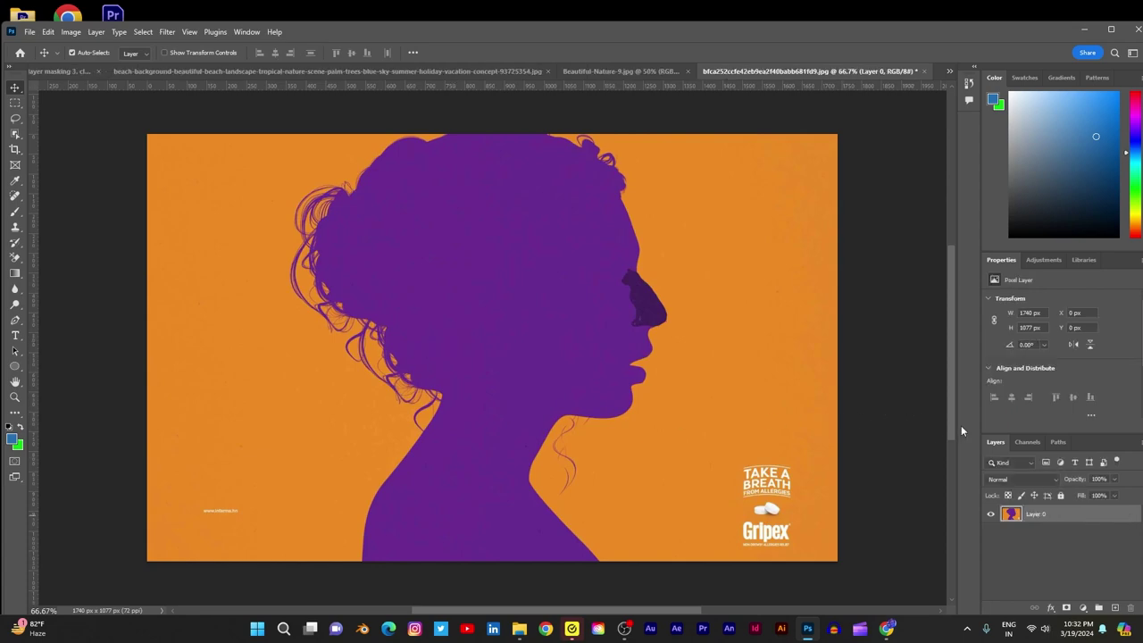
pyautogui.click(644, 73)
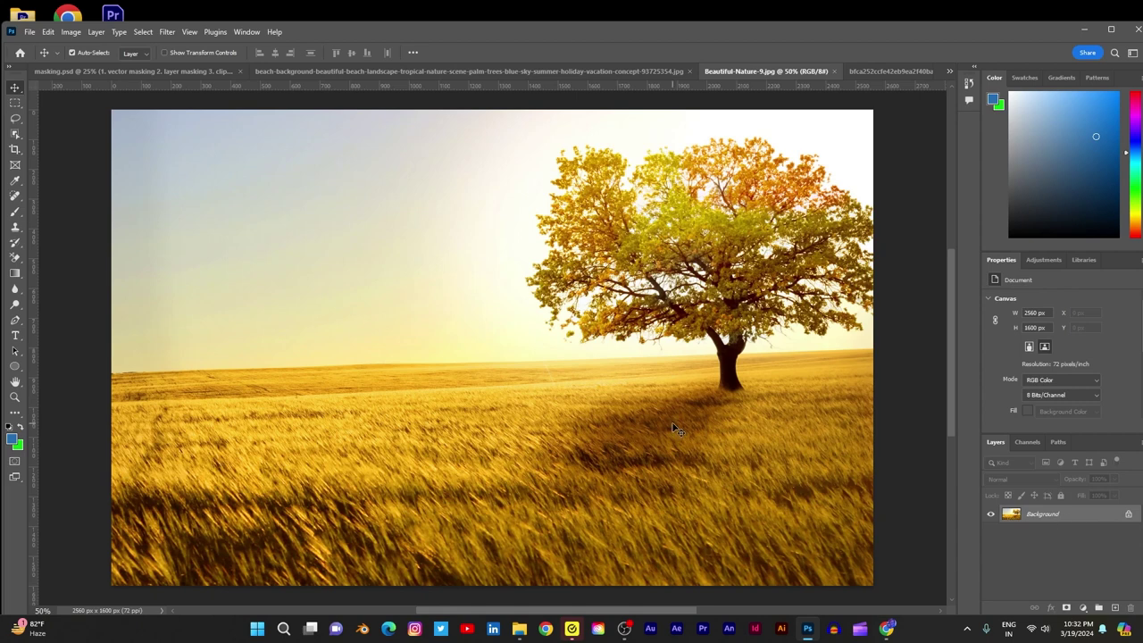
pyautogui.click(860, 72)
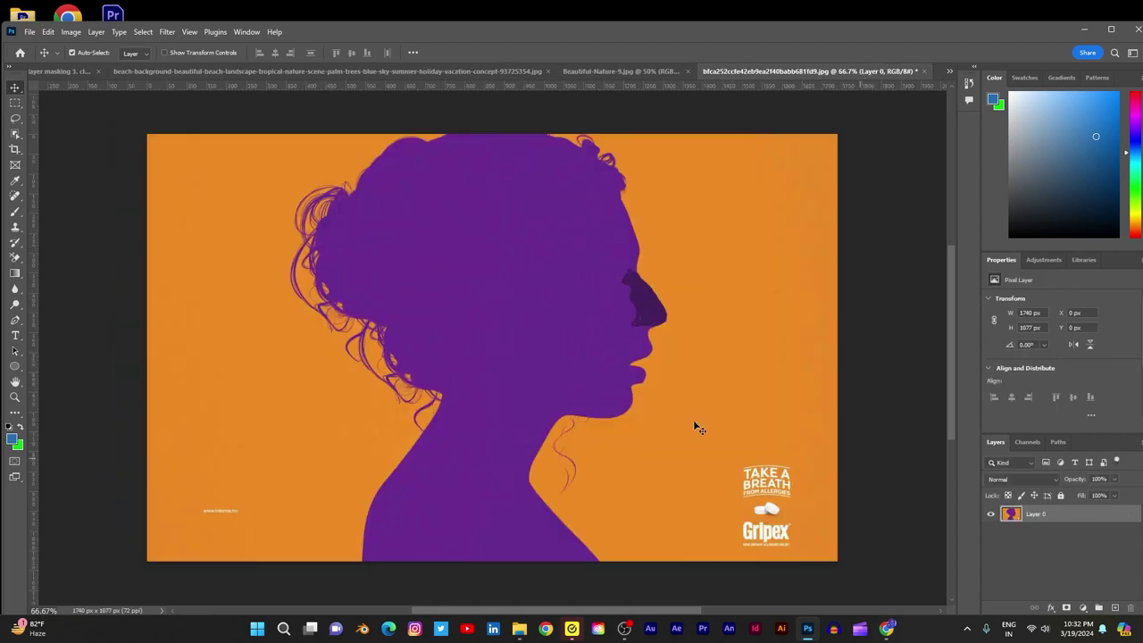
pyautogui.moveTo(631, 393); pyautogui.dragTo(623, 83)
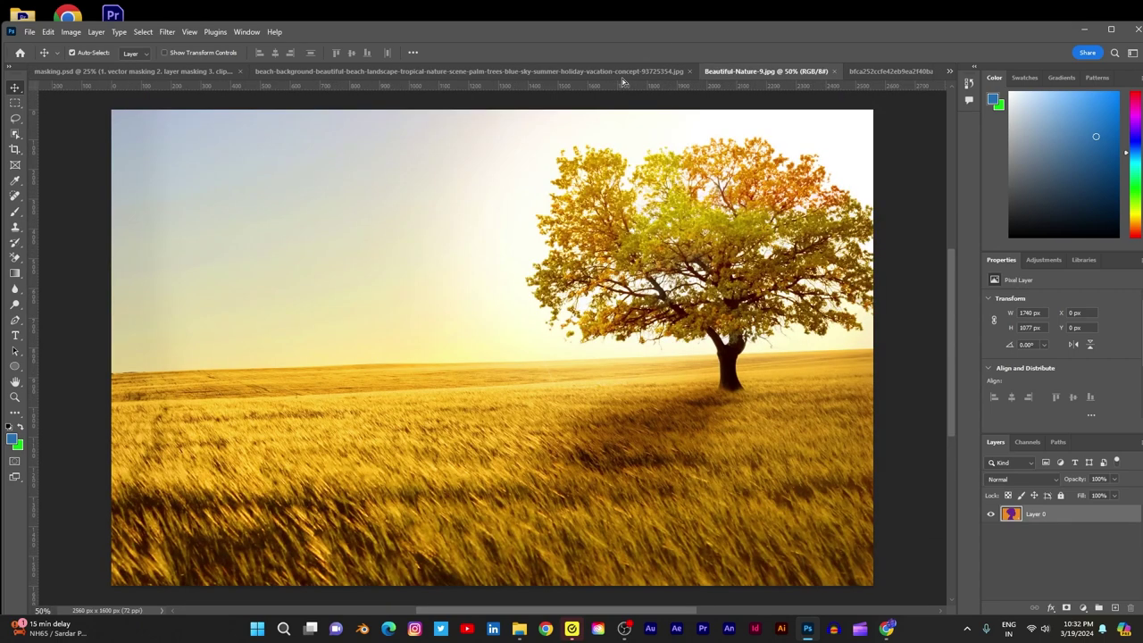
pyautogui.moveTo(589, 359); pyautogui.dragTo(541, 324)
pyautogui.scroll(1, 661, 315)
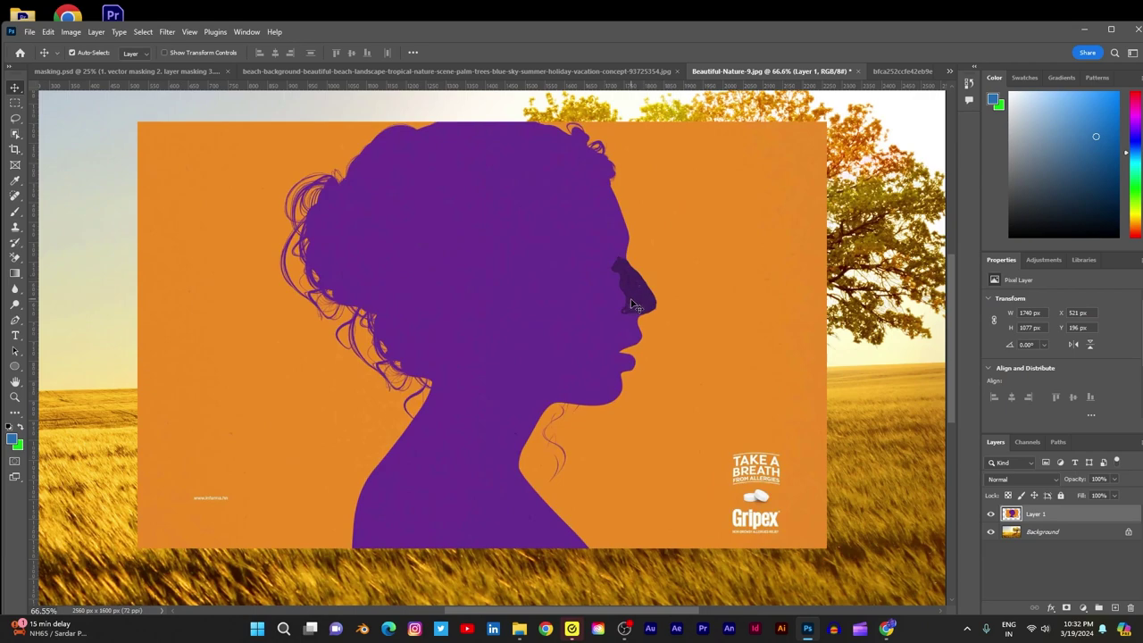
# - Examine the silhouette layer closely, including the cat-shaped nose, the fine hair strands, the logo text and the orange surroundings
pyautogui.scroll(3, 631, 305)
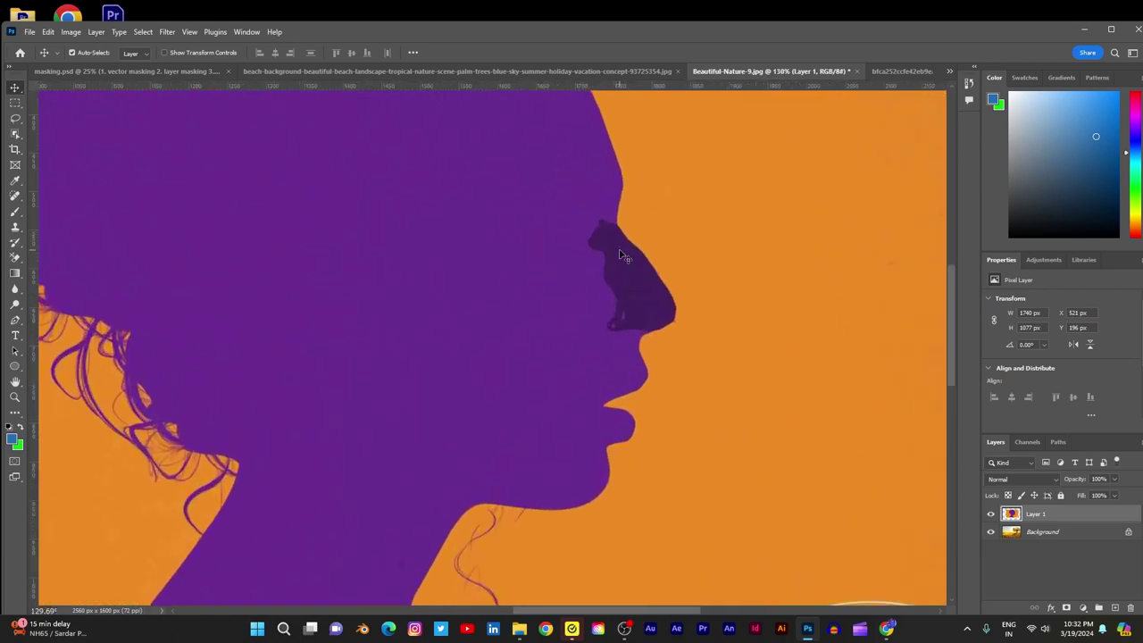
pyautogui.scroll(-3, 622, 256)
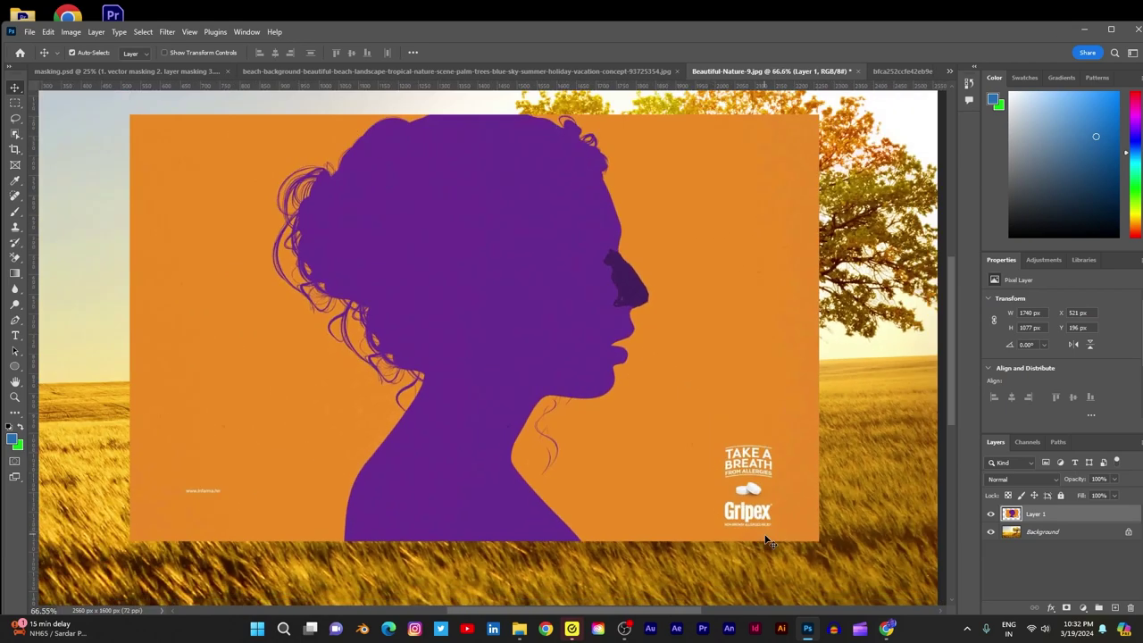
pyautogui.scroll(3, 630, 314)
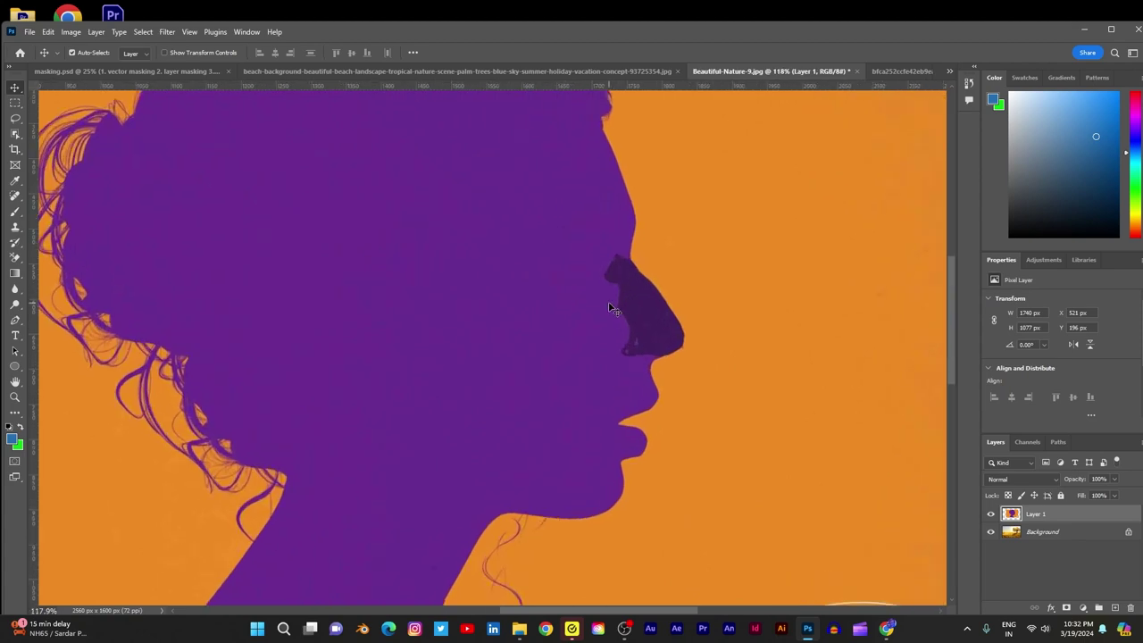
pyautogui.scroll(2, 632, 296)
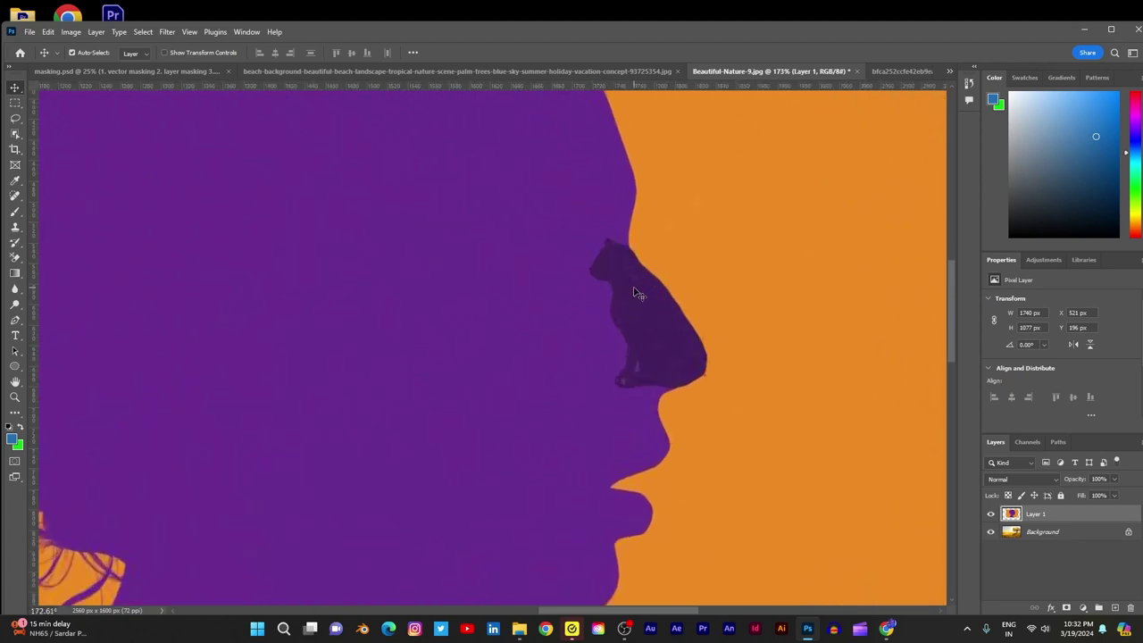
pyautogui.scroll(-3, 635, 292)
pyautogui.scroll(-2, 634, 294)
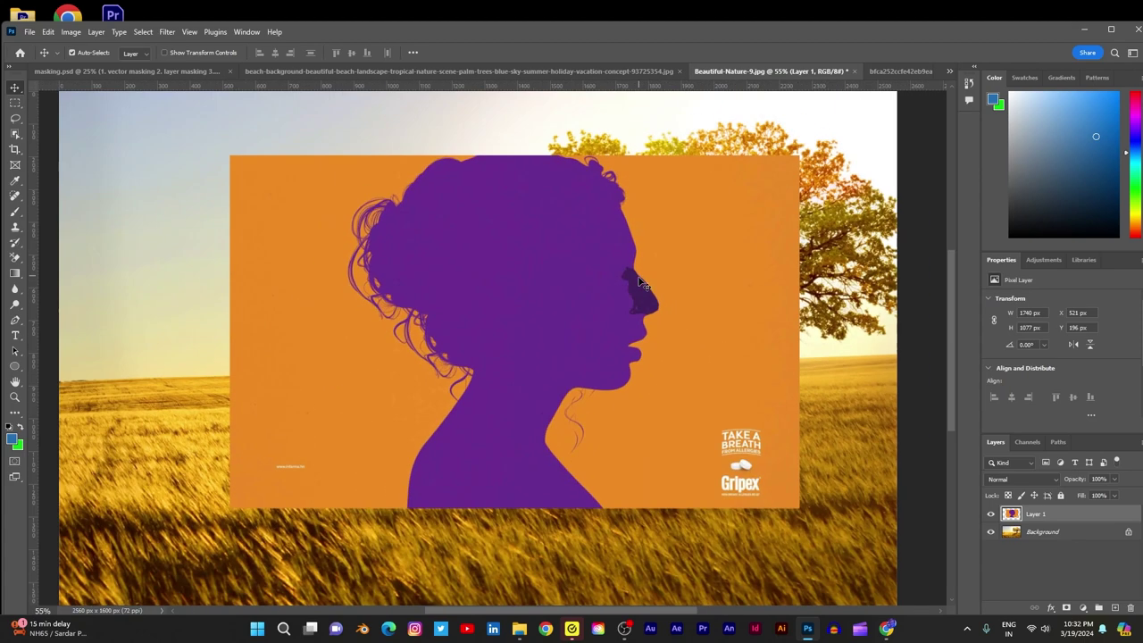
pyautogui.scroll(3, 768, 406)
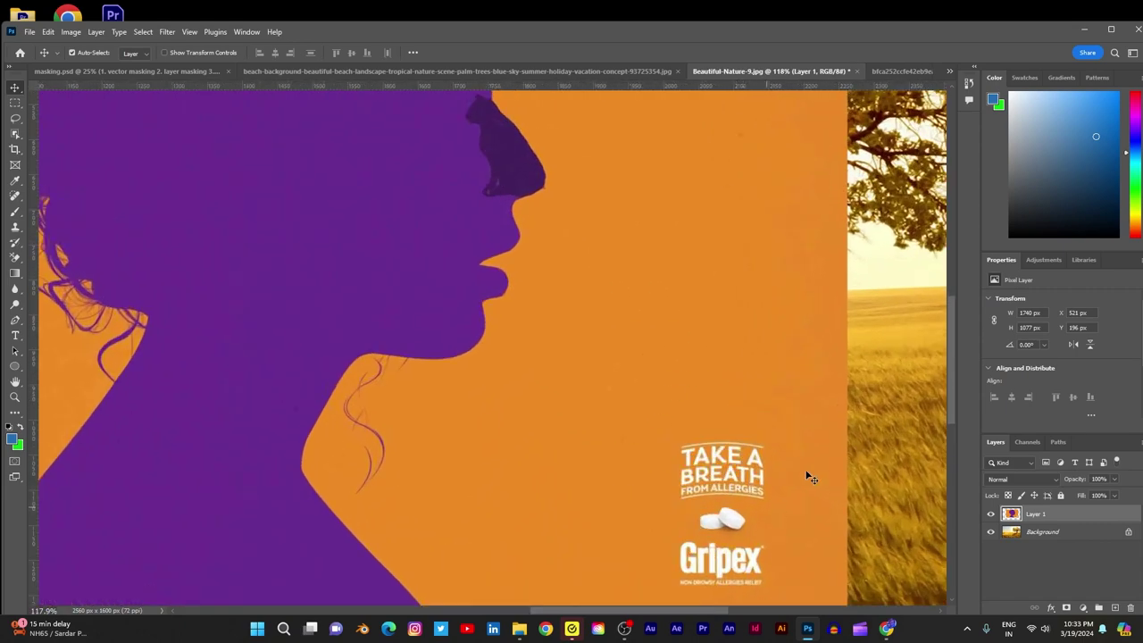
pyautogui.scroll(-2, 705, 353)
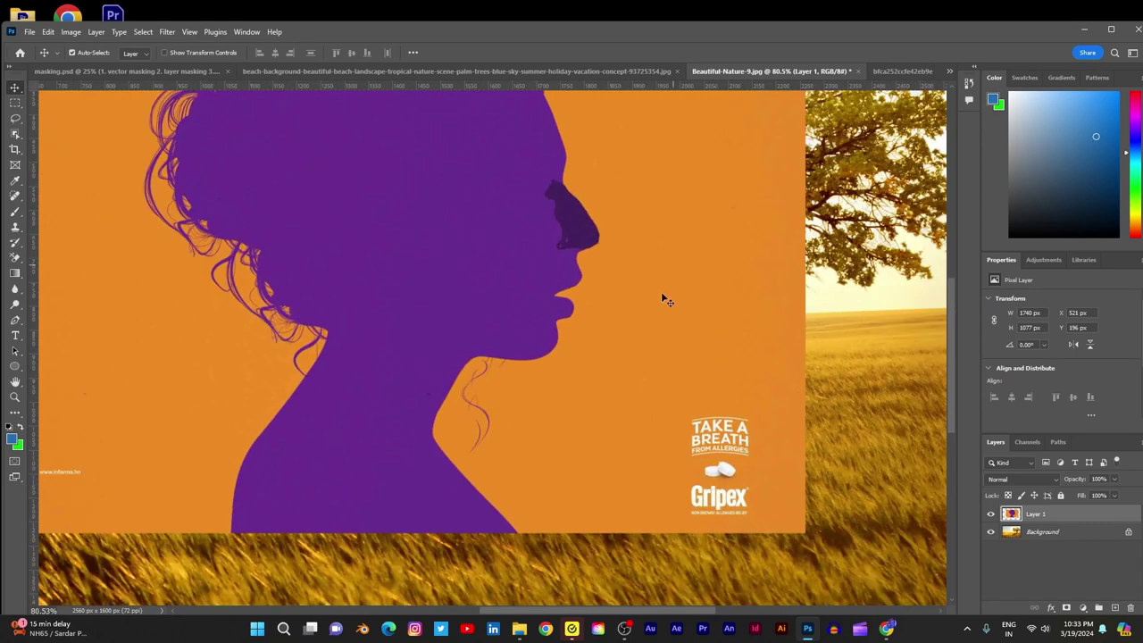
pyautogui.scroll(-2, 696, 359)
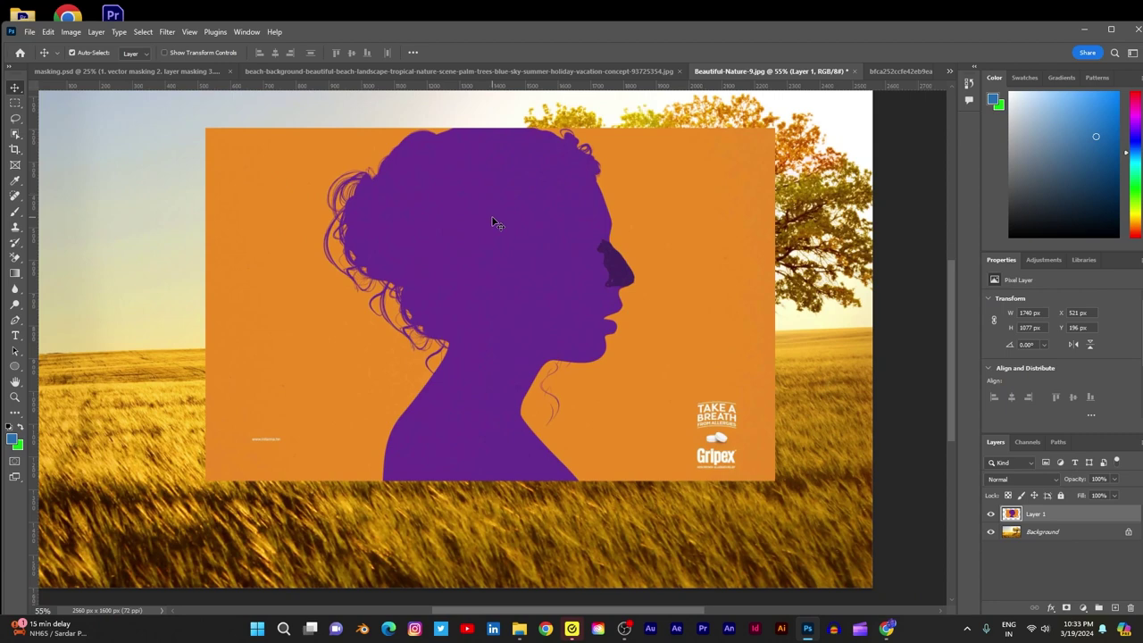
pyautogui.scroll(5, 455, 202)
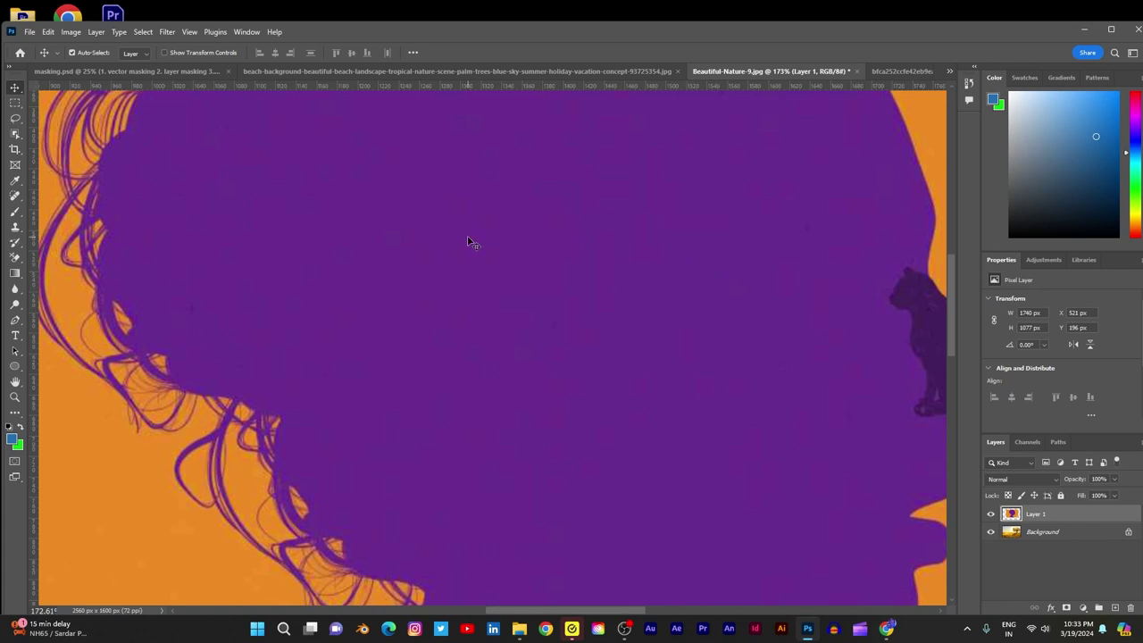
pyautogui.scroll(-4, 472, 242)
pyautogui.scroll(4, 566, 295)
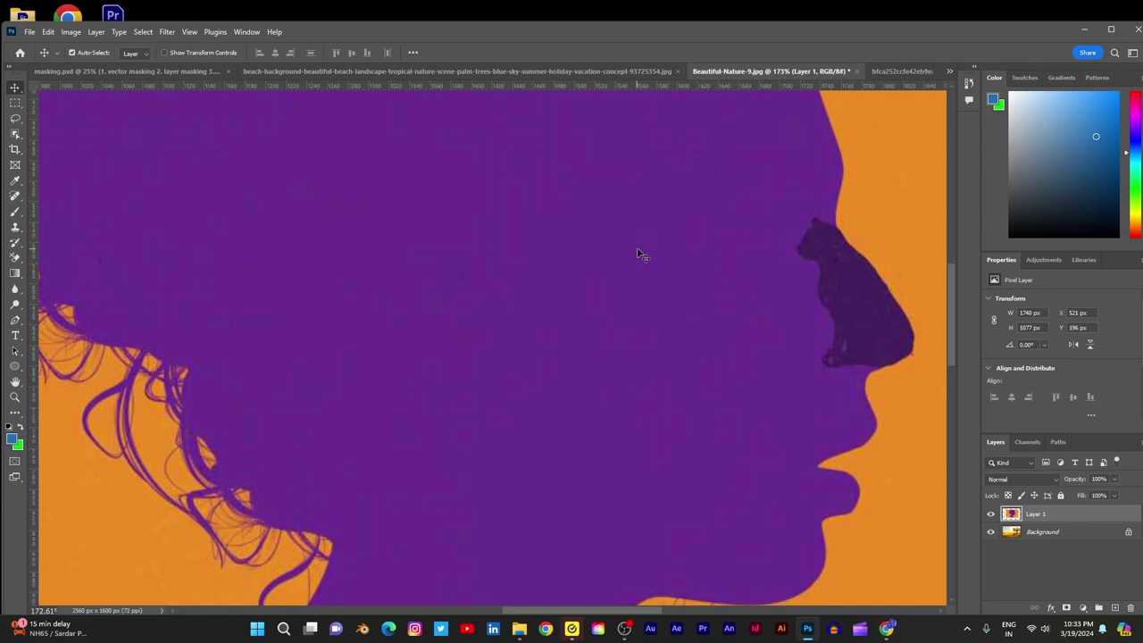
pyautogui.scroll(-4, 639, 253)
pyautogui.scroll(4, 723, 282)
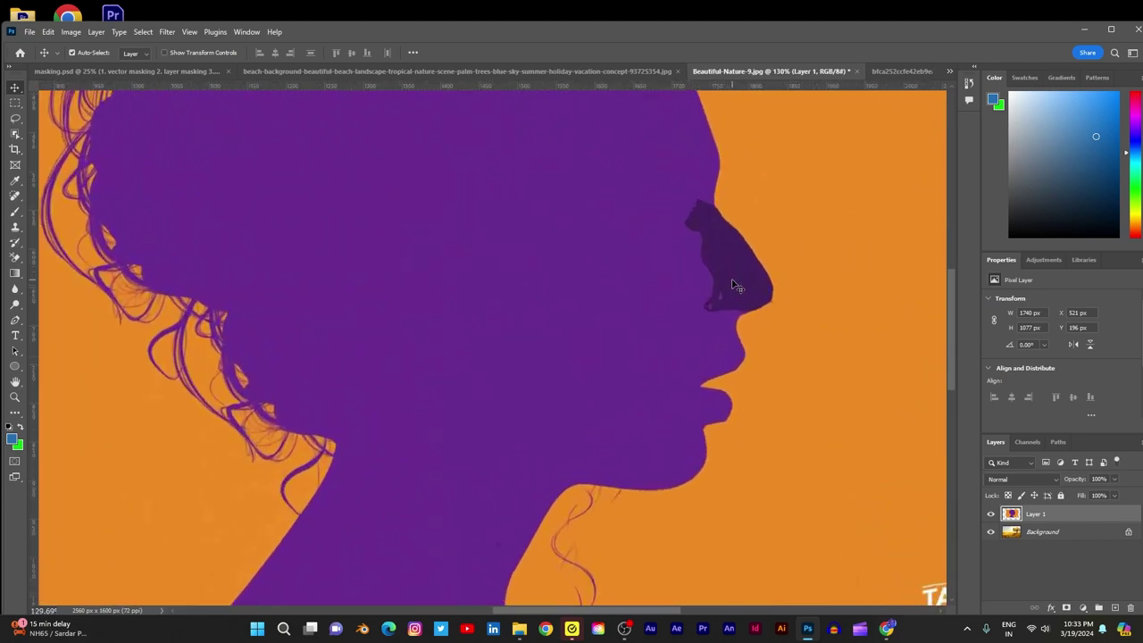
pyautogui.scroll(-2, 733, 283)
pyautogui.scroll(-1, 769, 379)
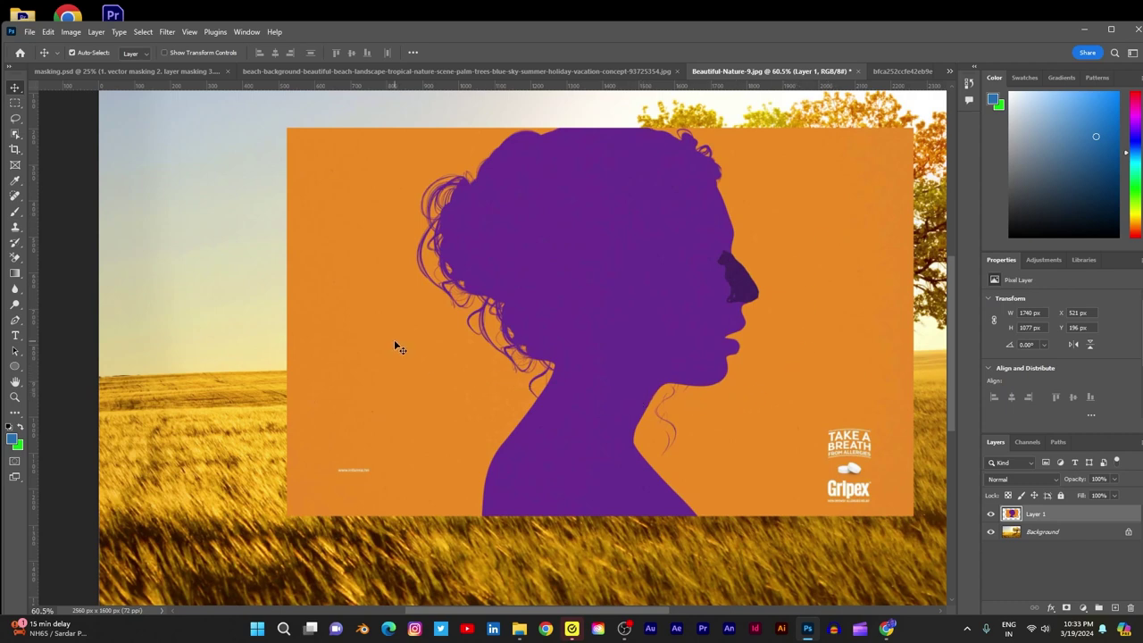
pyautogui.scroll(-1, 395, 348)
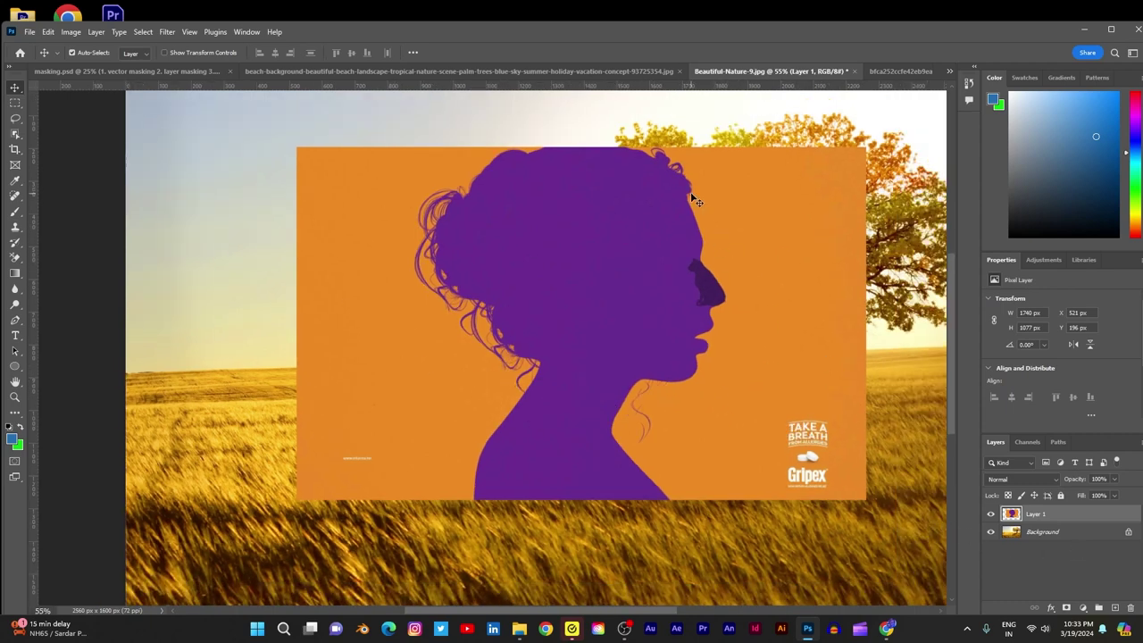
# - Erase the orange around the silhouette with the Background Eraser, using Discontiguous limits and 60% tolerance
pyautogui.moveTo(11, 260); pyautogui.dragTo(71, 272)
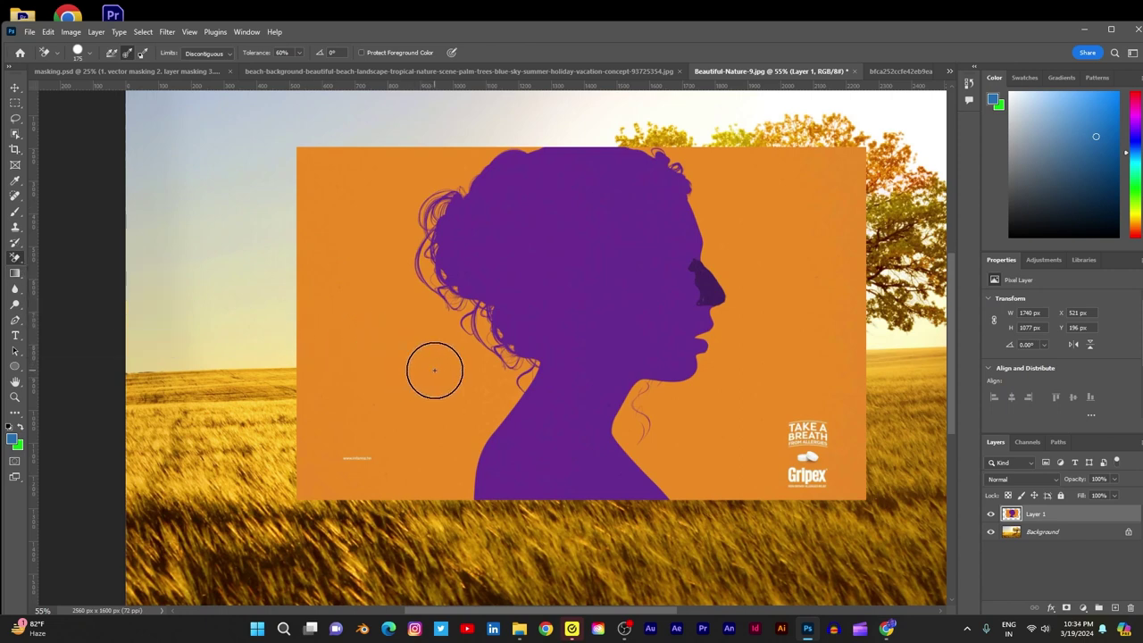
pyautogui.moveTo(446, 370)
pyautogui.mouseDown()
pyautogui.moveTo(450, 234)
pyautogui.moveTo(493, 183)
pyautogui.moveTo(618, 148)
pyautogui.moveTo(690, 154)
pyautogui.moveTo(707, 237)
pyautogui.moveTo(708, 364)
pyautogui.moveTo(694, 291)
pyautogui.moveTo(705, 317)
pyautogui.moveTo(630, 421)
pyautogui.moveTo(651, 494)
pyautogui.moveTo(614, 472)
pyautogui.moveTo(514, 329)
pyautogui.moveTo(448, 278)
pyautogui.moveTo(442, 212)
pyautogui.moveTo(527, 158)
pyautogui.mouseUp()
pyautogui.moveTo(499, 332)
pyautogui.mouseDown()
pyautogui.moveTo(533, 376)
pyautogui.moveTo(461, 520)
pyautogui.moveTo(485, 396)
pyautogui.moveTo(470, 344)
pyautogui.moveTo(463, 213)
pyautogui.moveTo(497, 161)
pyautogui.moveTo(305, 147)
pyautogui.moveTo(263, 171)
pyautogui.moveTo(462, 189)
pyautogui.moveTo(295, 208)
pyautogui.moveTo(426, 236)
pyautogui.moveTo(265, 250)
pyautogui.moveTo(440, 300)
pyautogui.moveTo(332, 292)
pyautogui.moveTo(471, 275)
pyautogui.moveTo(260, 313)
pyautogui.moveTo(428, 345)
pyautogui.moveTo(458, 388)
pyautogui.moveTo(426, 462)
pyautogui.moveTo(306, 433)
pyautogui.moveTo(460, 425)
pyautogui.moveTo(319, 459)
pyautogui.moveTo(505, 470)
pyautogui.moveTo(292, 483)
pyautogui.moveTo(668, 518)
pyautogui.moveTo(726, 471)
pyautogui.moveTo(638, 459)
pyautogui.moveTo(738, 365)
pyautogui.moveTo(728, 178)
pyautogui.moveTo(861, 166)
pyautogui.moveTo(871, 505)
pyautogui.moveTo(831, 176)
pyautogui.moveTo(776, 305)
pyautogui.moveTo(776, 177)
pyautogui.moveTo(821, 524)
pyautogui.moveTo(802, 325)
pyautogui.moveTo(769, 510)
pyautogui.moveTo(808, 472)
pyautogui.moveTo(682, 480)
pyautogui.moveTo(635, 366)
pyautogui.moveTo(626, 438)
pyautogui.moveTo(645, 472)
pyautogui.moveTo(700, 345)
pyautogui.moveTo(712, 258)
pyautogui.moveTo(690, 174)
pyautogui.moveTo(522, 152)
pyautogui.moveTo(465, 204)
pyautogui.moveTo(435, 304)
pyautogui.moveTo(520, 349)
pyautogui.moveTo(487, 451)
pyautogui.moveTo(495, 498)
pyautogui.moveTo(670, 491)
pyautogui.moveTo(705, 348)
pyautogui.mouseUp()
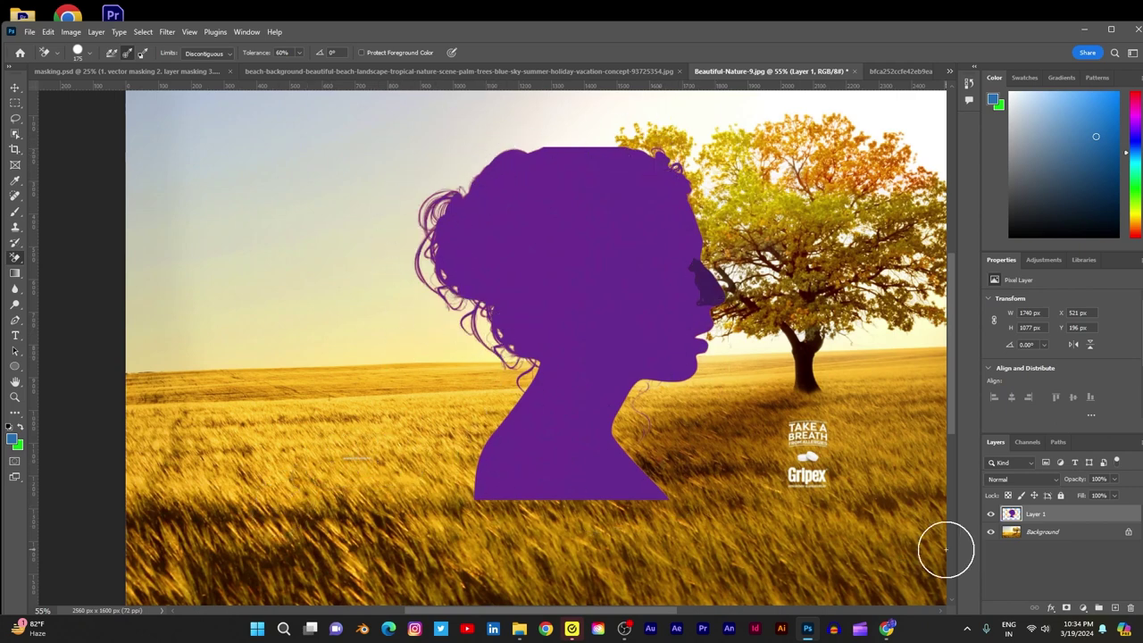
# - Hide the nature photo layer and add a new layer filled with the blue foreground colour beneath the silhouette
pyautogui.click(990, 534)
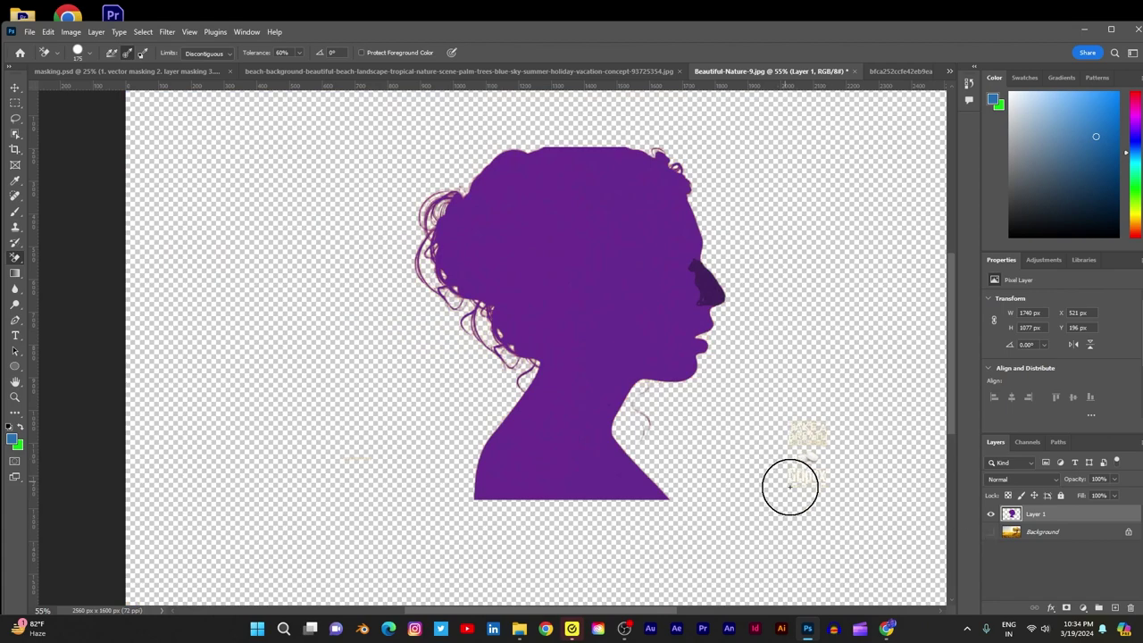
pyautogui.click(1115, 608)
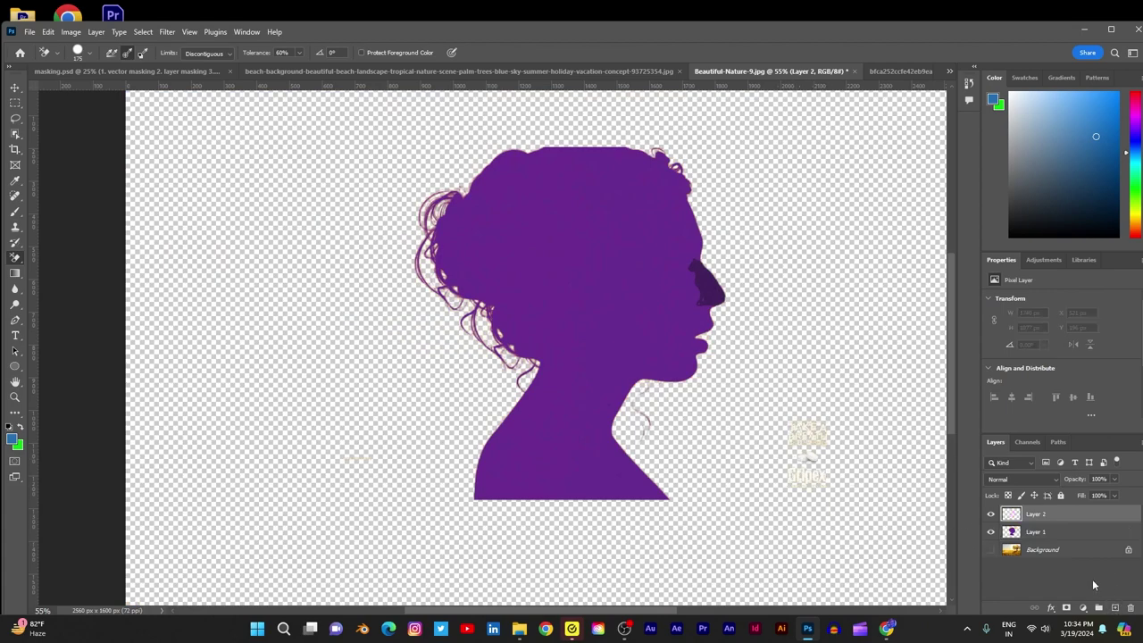
pyautogui.moveTo(1078, 524); pyautogui.dragTo(1080, 548)
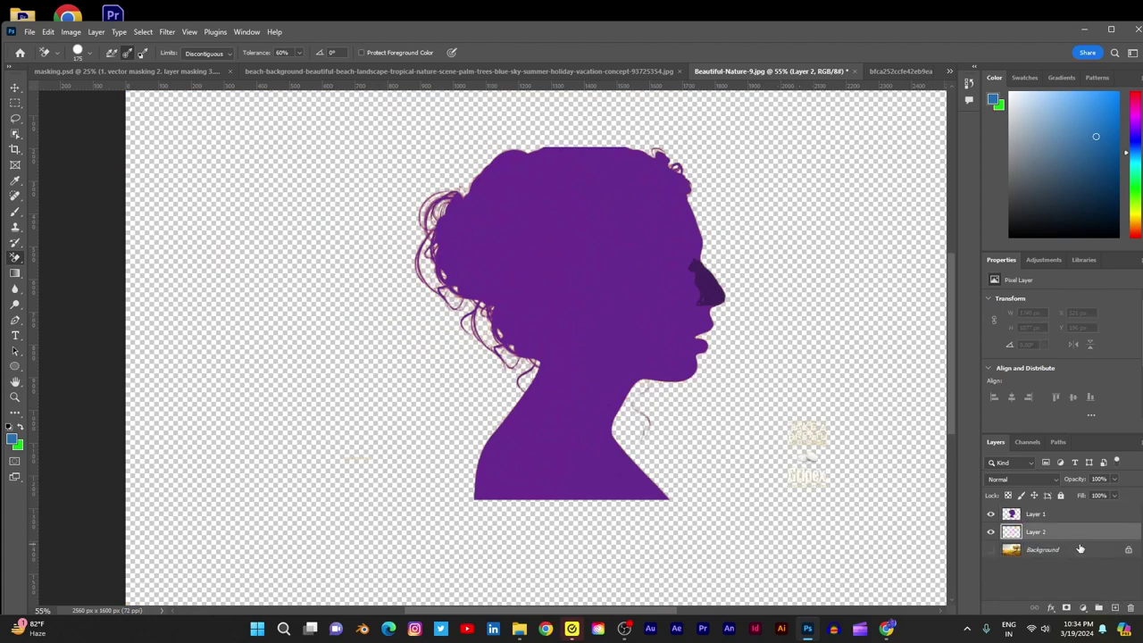
pyautogui.hotkey('alt', 'BackSpace')
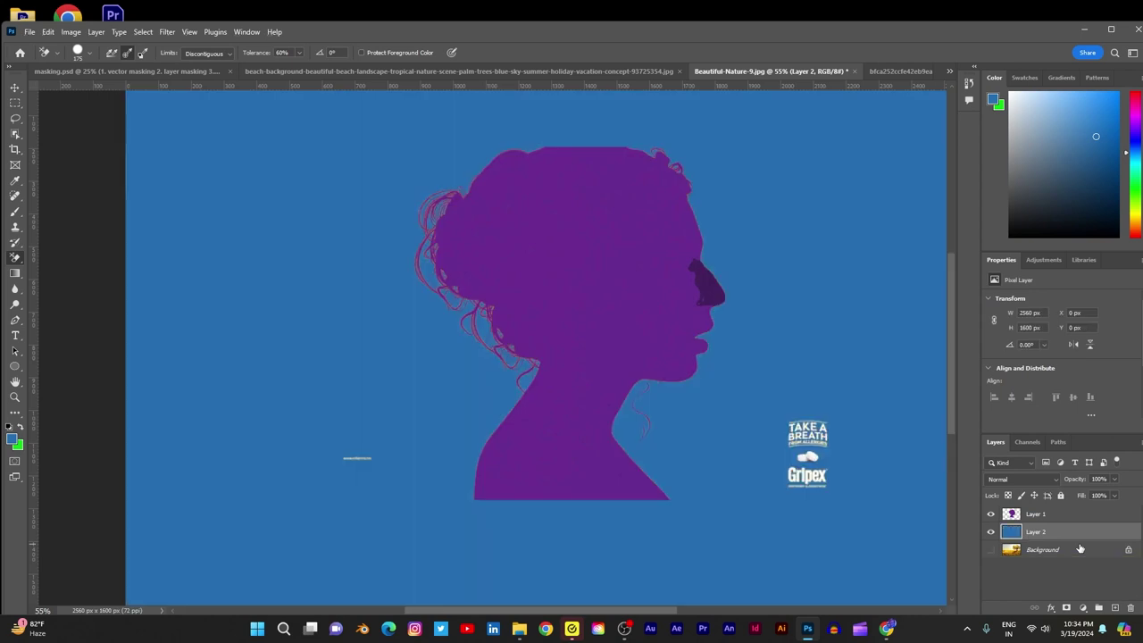
# - Inspect the silhouette layer's erased edges around the hair strands and set the Background Eraser tolerance to 76%
pyautogui.click(1062, 513)
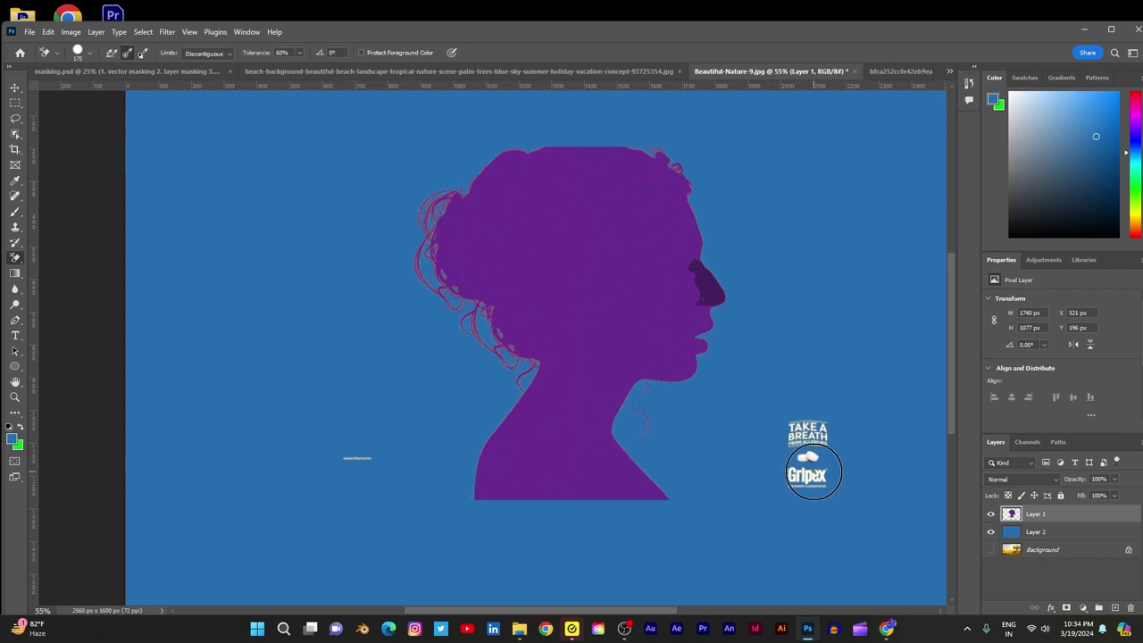
pyautogui.scroll(1, 777, 447)
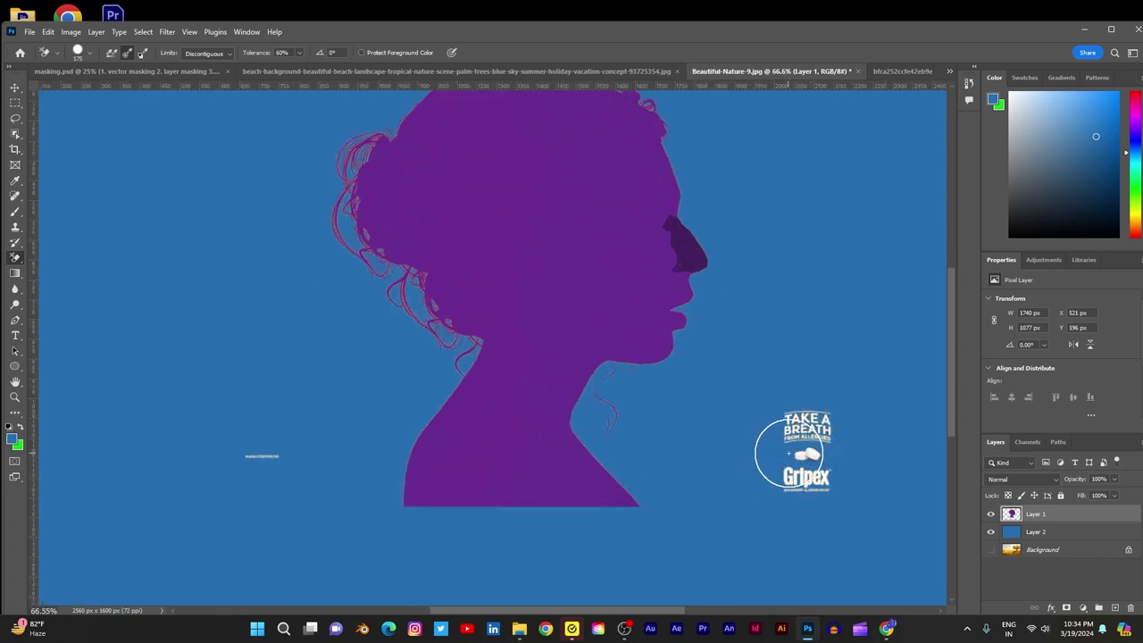
pyautogui.scroll(-2, 780, 459)
pyautogui.scroll(4, 497, 266)
pyautogui.scroll(2, 464, 332)
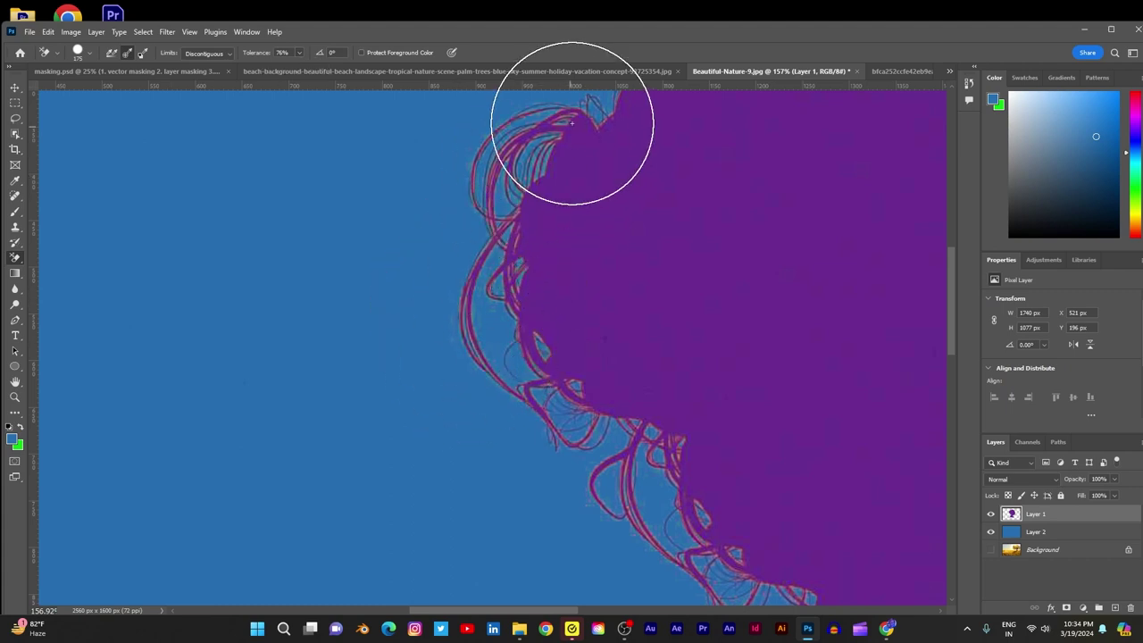
pyautogui.scroll(-4, 399, 346)
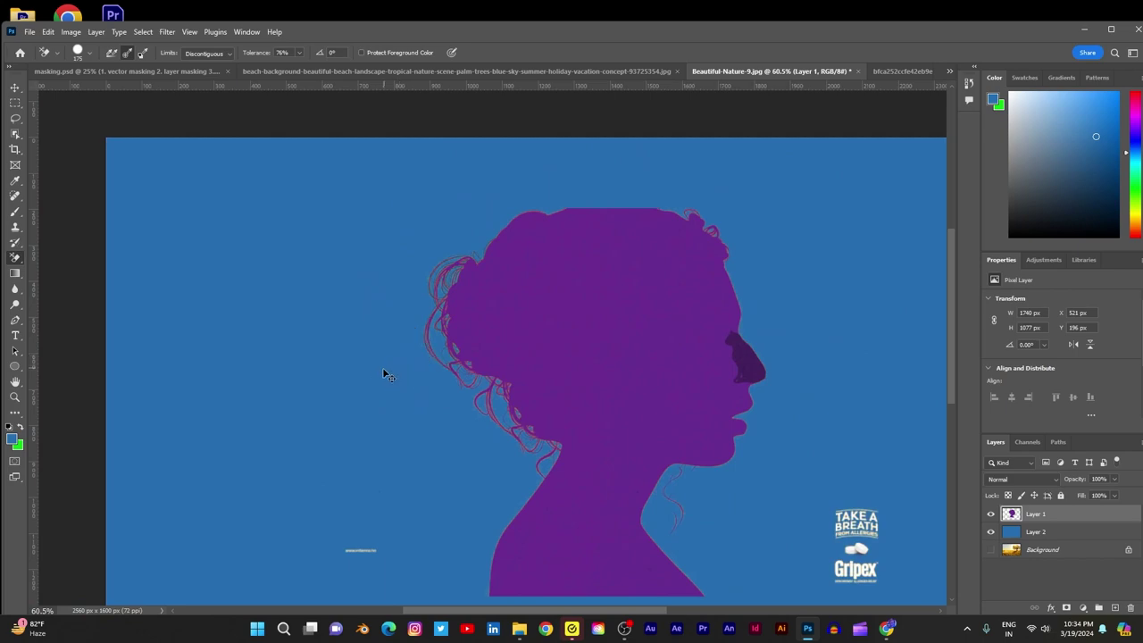
# - Undo the blue fill layer, the background erasing and the repositioning of the silhouette layer
pyautogui.hotkey('ctrl', 'z')
pyautogui.hotkey('ctrl', 'z')
pyautogui.hotkey('ctrl', 'z')
pyautogui.hotkey('ctrl', 'z')
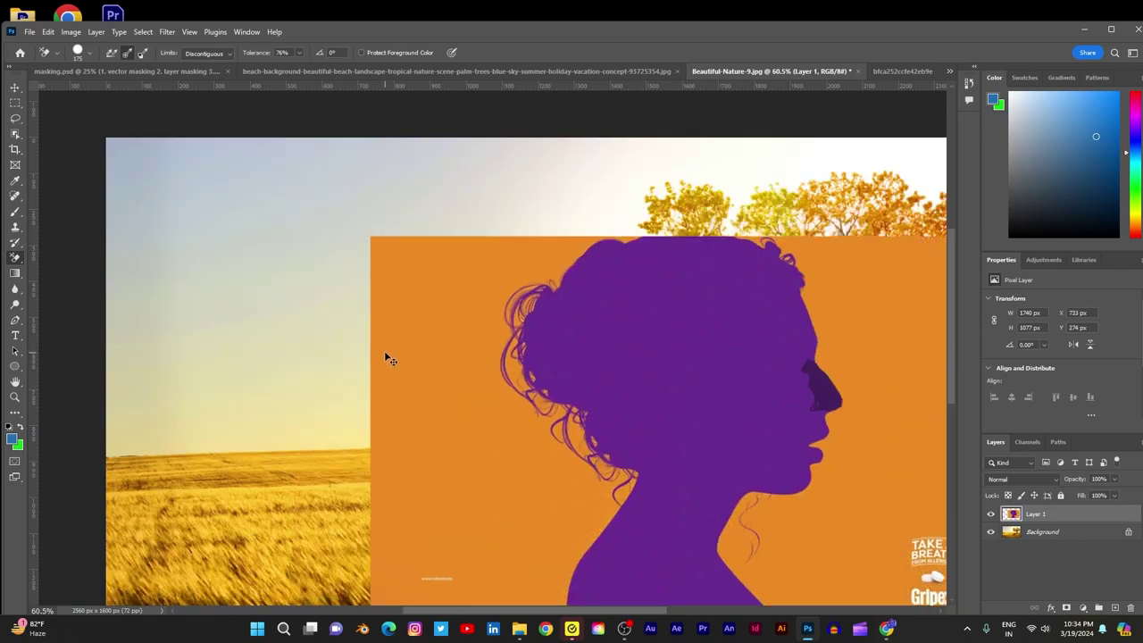
pyautogui.scroll(-2, 433, 304)
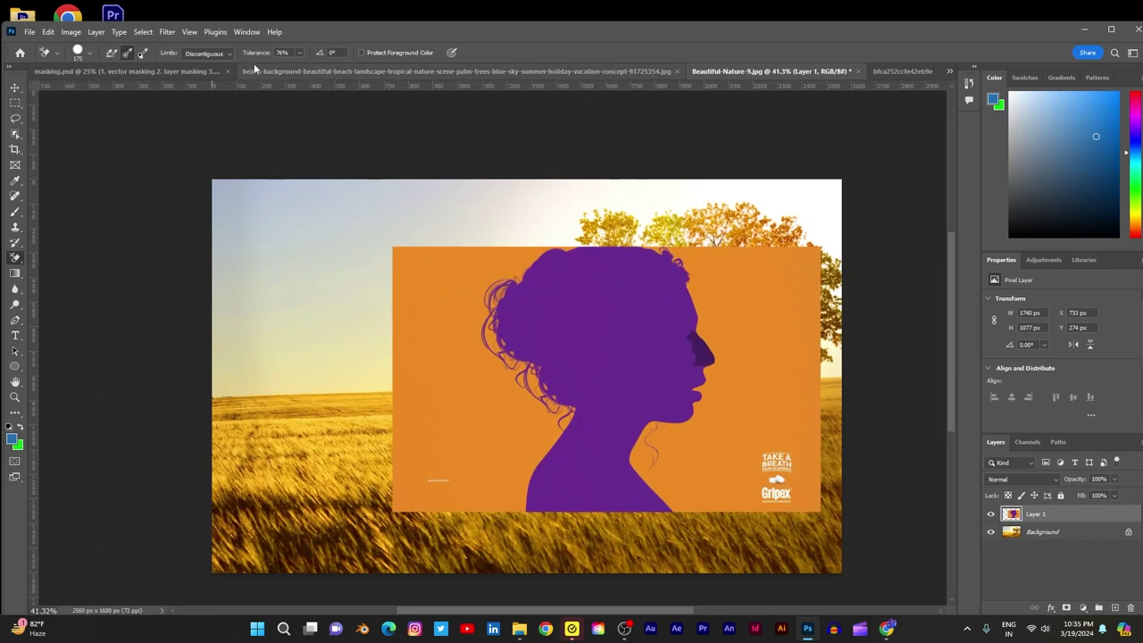
# - Add a new layer beneath the silhouette layer and fill it with the blue foreground colour
pyautogui.click(1115, 609)
pyautogui.moveTo(1082, 517); pyautogui.dragTo(1084, 548)
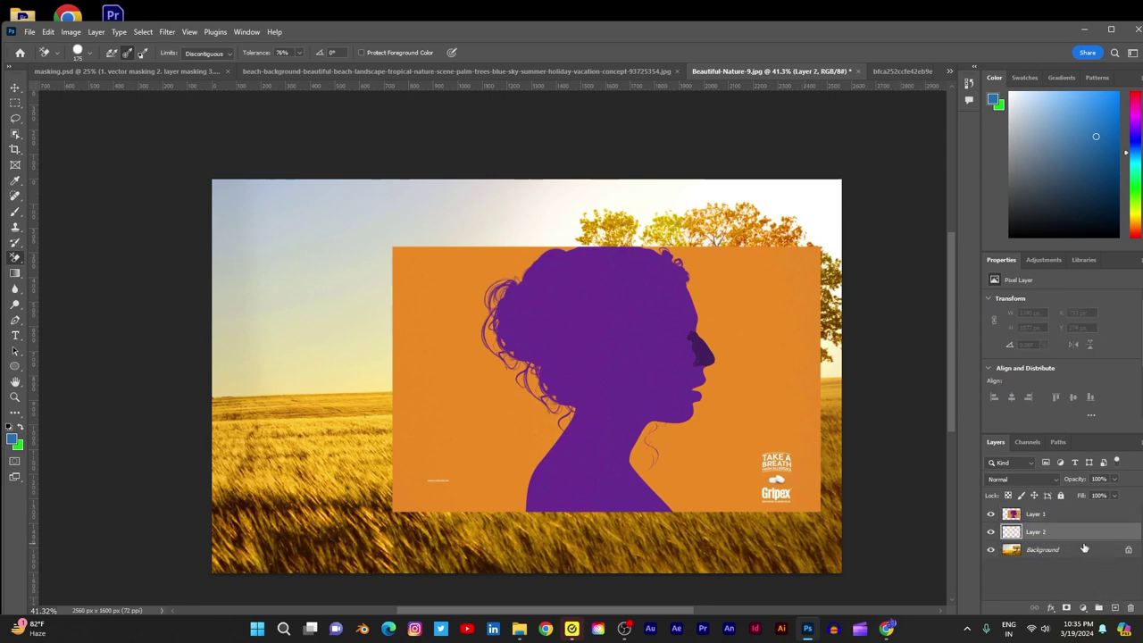
pyautogui.hotkey('alt', 'BackSpace')
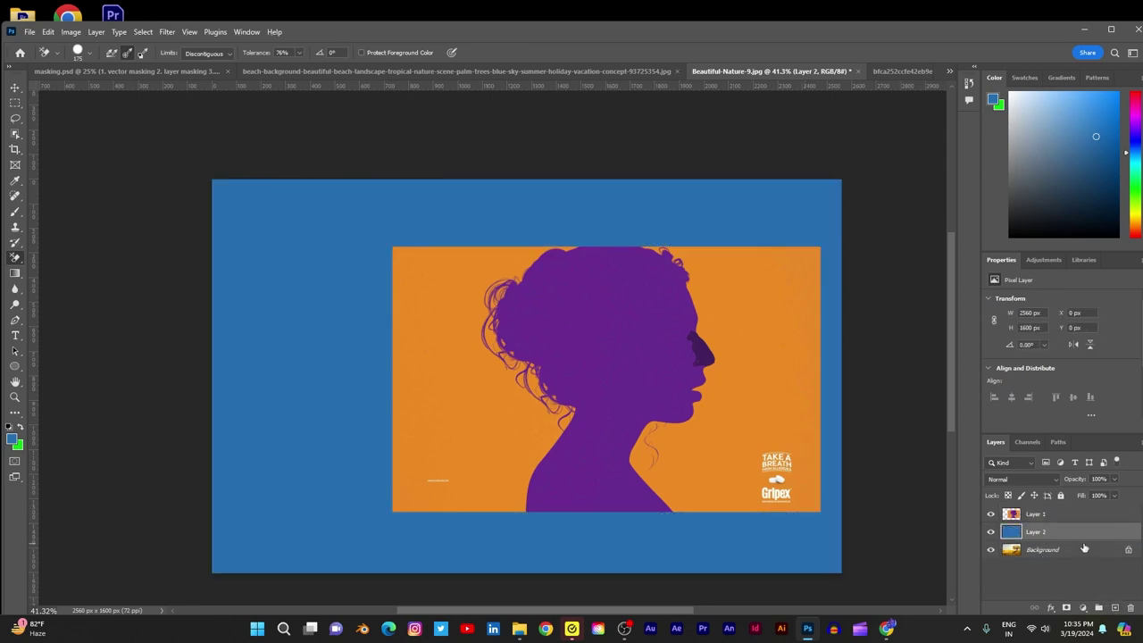
# - Erase the orange around the woman's silhouette on Layer 1 with the Background Eraser at 76% tolerance
pyautogui.scroll(1, 708, 399)
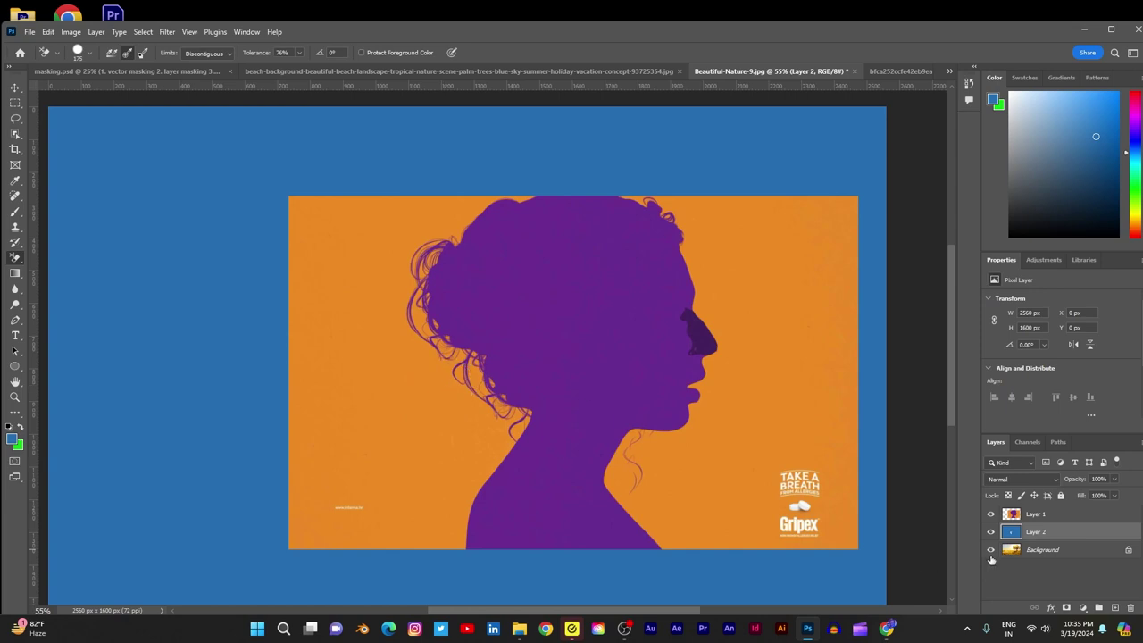
pyautogui.click(1044, 514)
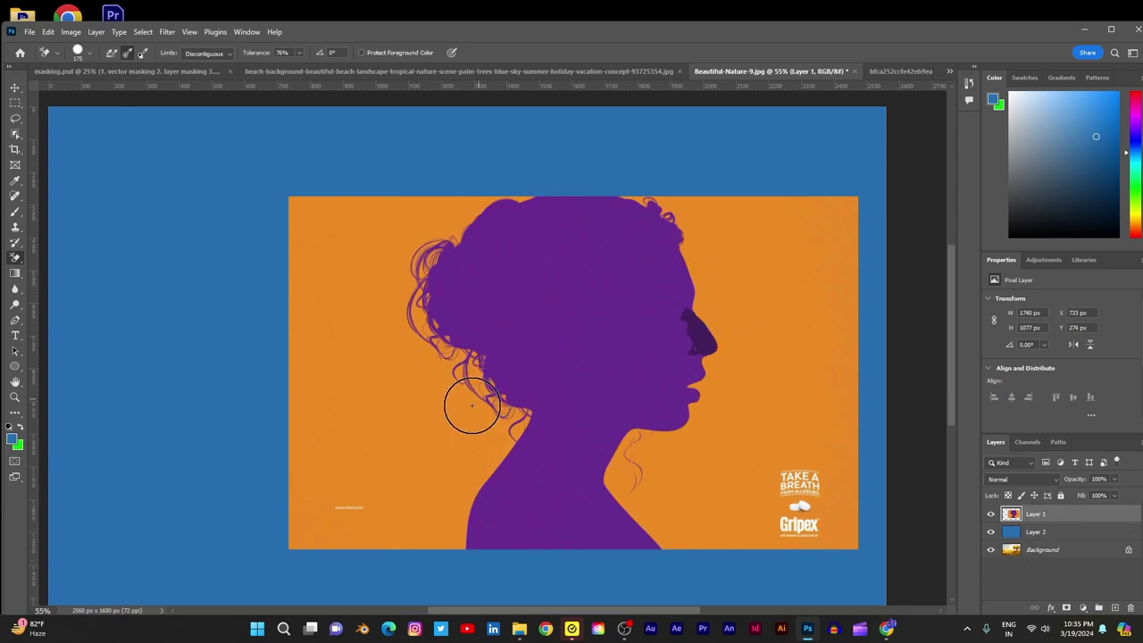
pyautogui.moveTo(457, 408)
pyautogui.mouseDown()
pyautogui.moveTo(414, 323)
pyautogui.moveTo(490, 227)
pyautogui.moveTo(702, 205)
pyautogui.moveTo(712, 305)
pyautogui.moveTo(671, 405)
pyautogui.moveTo(695, 262)
pyautogui.moveTo(637, 473)
pyautogui.moveTo(602, 381)
pyautogui.moveTo(699, 304)
pyautogui.moveTo(710, 223)
pyautogui.moveTo(509, 231)
pyautogui.moveTo(480, 421)
pyautogui.moveTo(535, 374)
pyautogui.moveTo(495, 410)
pyautogui.moveTo(468, 482)
pyautogui.moveTo(484, 519)
pyautogui.moveTo(468, 539)
pyautogui.moveTo(671, 507)
pyautogui.moveTo(583, 482)
pyautogui.moveTo(683, 500)
pyautogui.moveTo(750, 214)
pyautogui.moveTo(776, 203)
pyautogui.moveTo(858, 300)
pyautogui.moveTo(841, 536)
pyautogui.moveTo(802, 209)
pyautogui.moveTo(716, 431)
pyautogui.moveTo(776, 279)
pyautogui.moveTo(748, 633)
pyautogui.moveTo(696, 509)
pyautogui.moveTo(743, 518)
pyautogui.moveTo(758, 561)
pyautogui.moveTo(801, 541)
pyautogui.moveTo(567, 264)
pyautogui.moveTo(467, 174)
pyautogui.moveTo(336, 202)
pyautogui.moveTo(555, 199)
pyautogui.moveTo(272, 210)
pyautogui.moveTo(340, 257)
pyautogui.moveTo(457, 243)
pyautogui.moveTo(366, 317)
pyautogui.moveTo(224, 368)
pyautogui.moveTo(374, 379)
pyautogui.moveTo(418, 408)
pyautogui.moveTo(419, 432)
pyautogui.moveTo(307, 455)
pyautogui.moveTo(236, 446)
pyautogui.moveTo(487, 527)
pyautogui.moveTo(288, 504)
pyautogui.moveTo(331, 549)
pyautogui.moveTo(518, 557)
pyautogui.mouseUp()
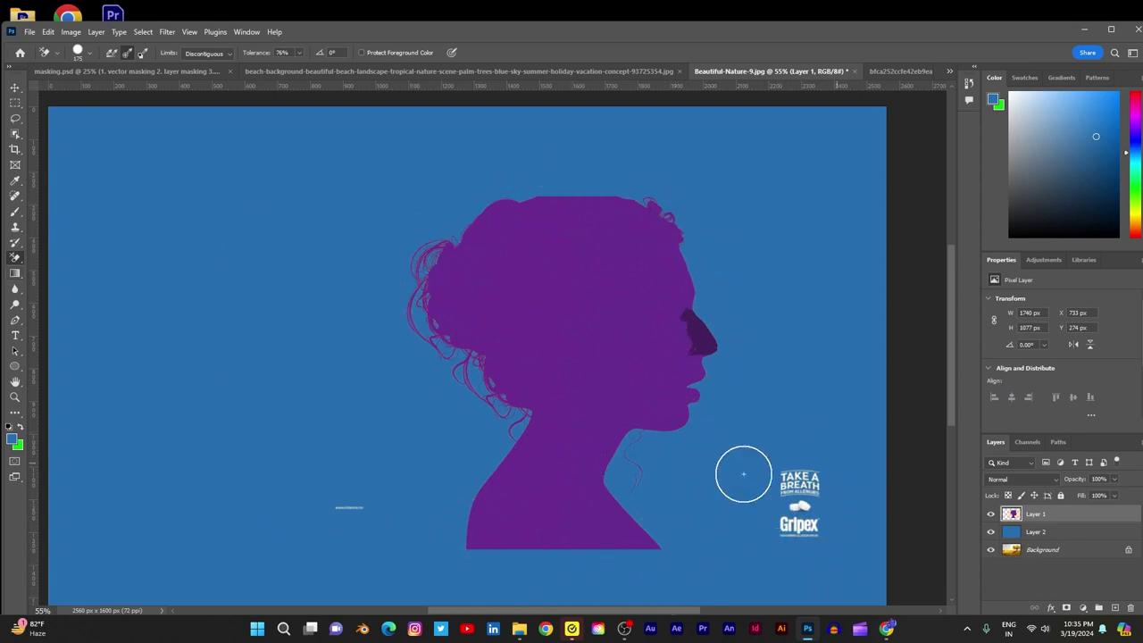
# - Delete the Gripex logo block and the small line of text beside the silhouette using rectangular selections, and deselect
pyautogui.click(16, 103)
pyautogui.moveTo(742, 439); pyautogui.dragTo(864, 592)
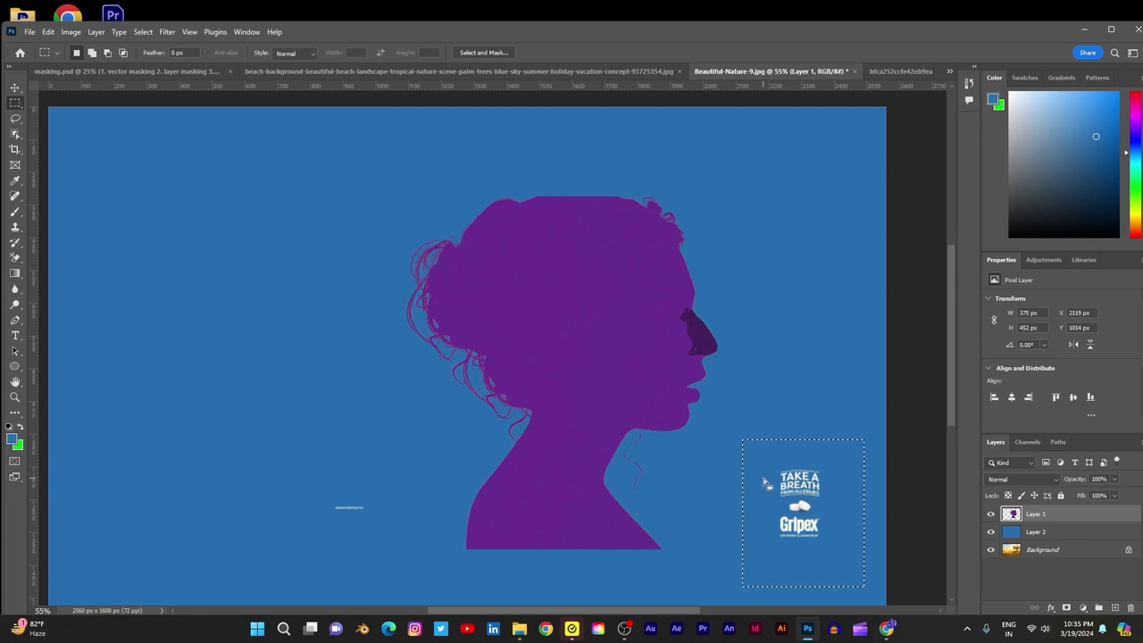
pyautogui.press('Delete')
pyautogui.moveTo(311, 465); pyautogui.dragTo(397, 555)
pyautogui.press('Delete')
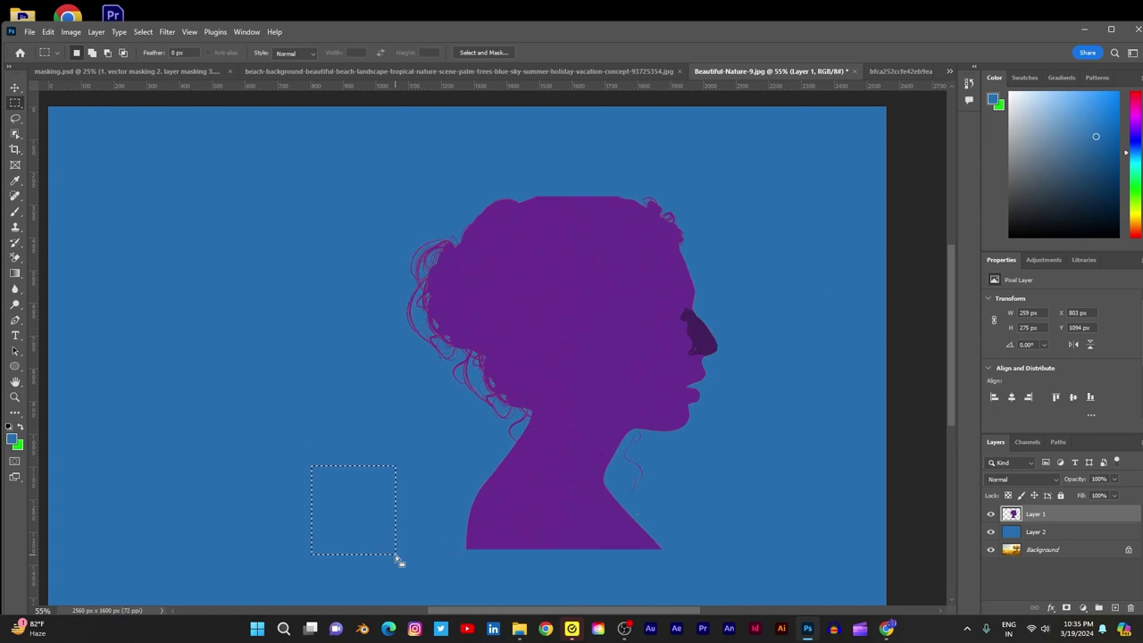
pyautogui.click(438, 542)
# - Select the dark cat-shaped nose area on Layer 1 with the Quick Selection tool in add mode
pyautogui.scroll(8, 715, 328)
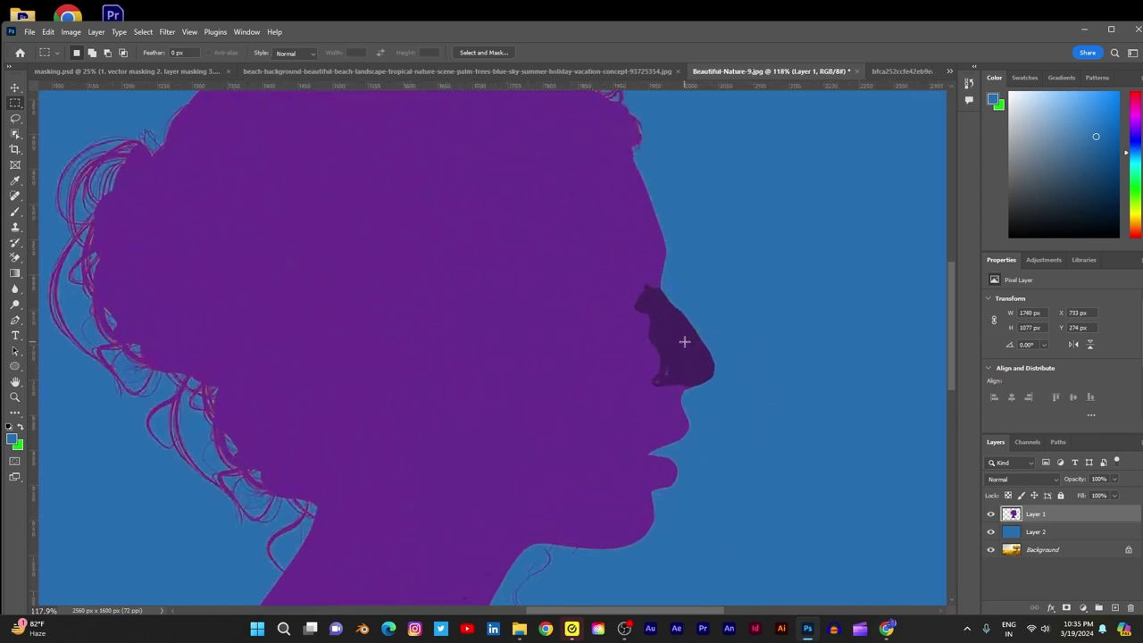
pyautogui.scroll(1, 684, 342)
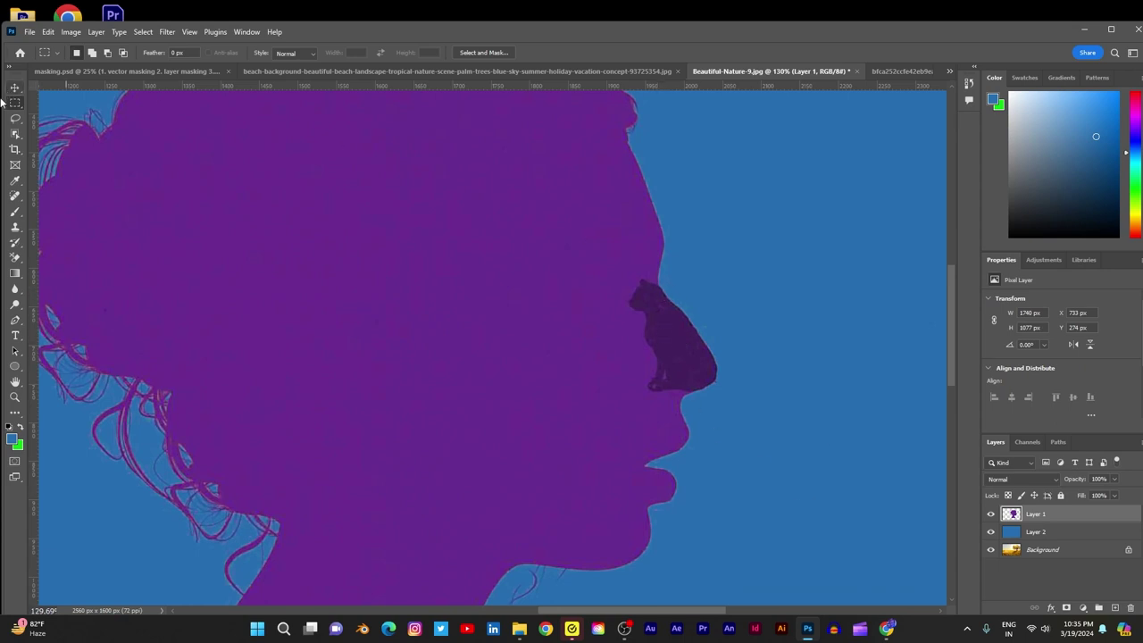
pyautogui.click(15, 134)
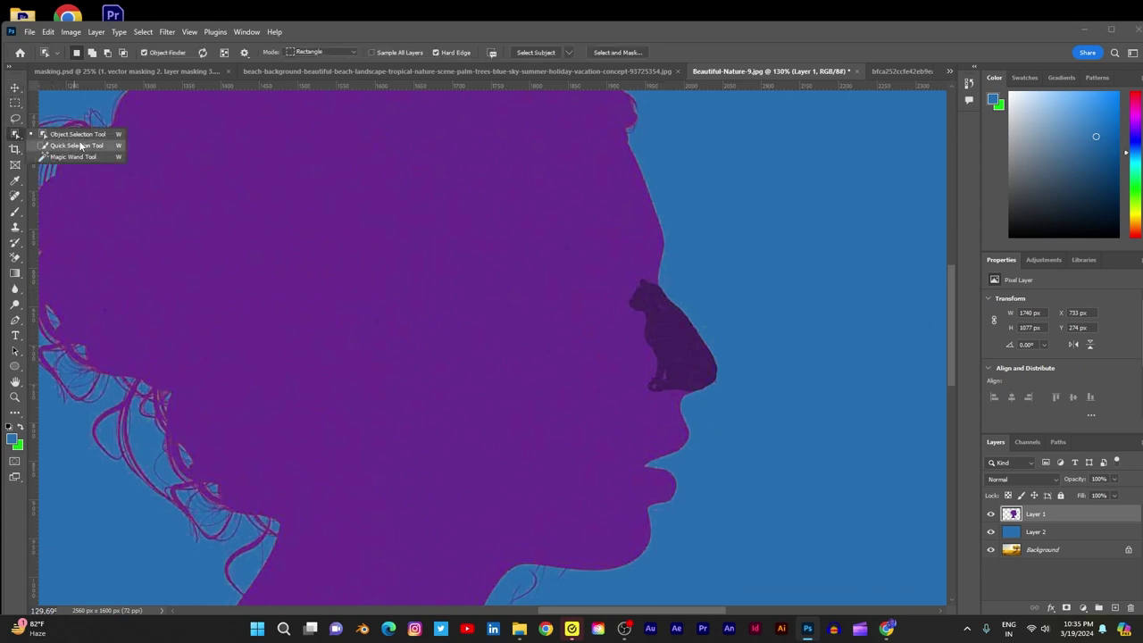
pyautogui.click(82, 146)
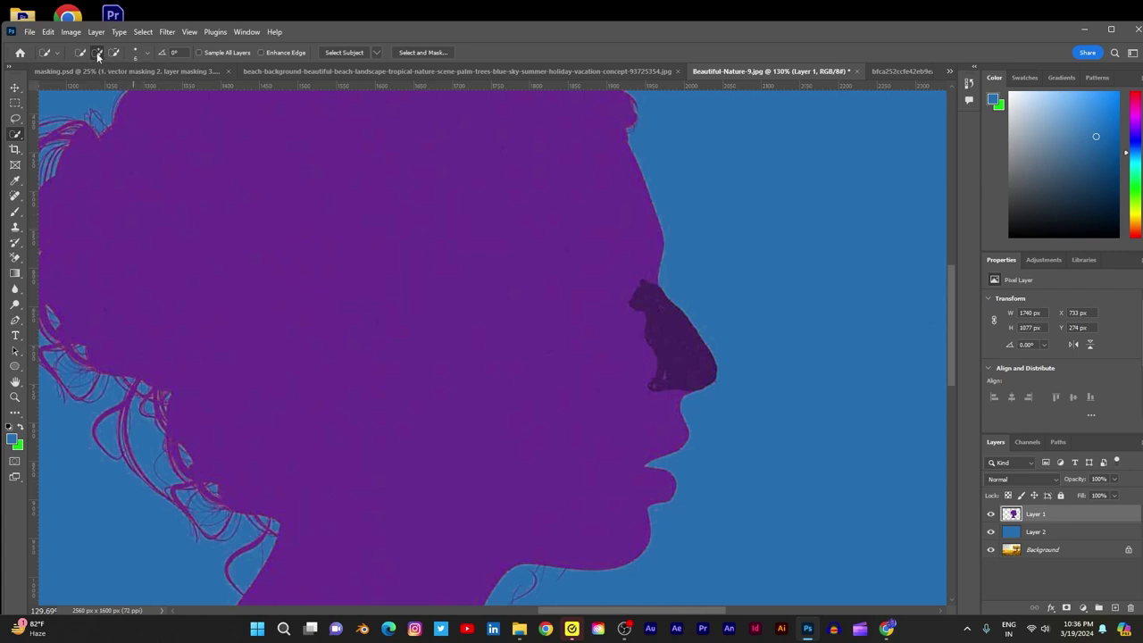
pyautogui.press(']')
pyautogui.press(']')
pyautogui.click(677, 339)
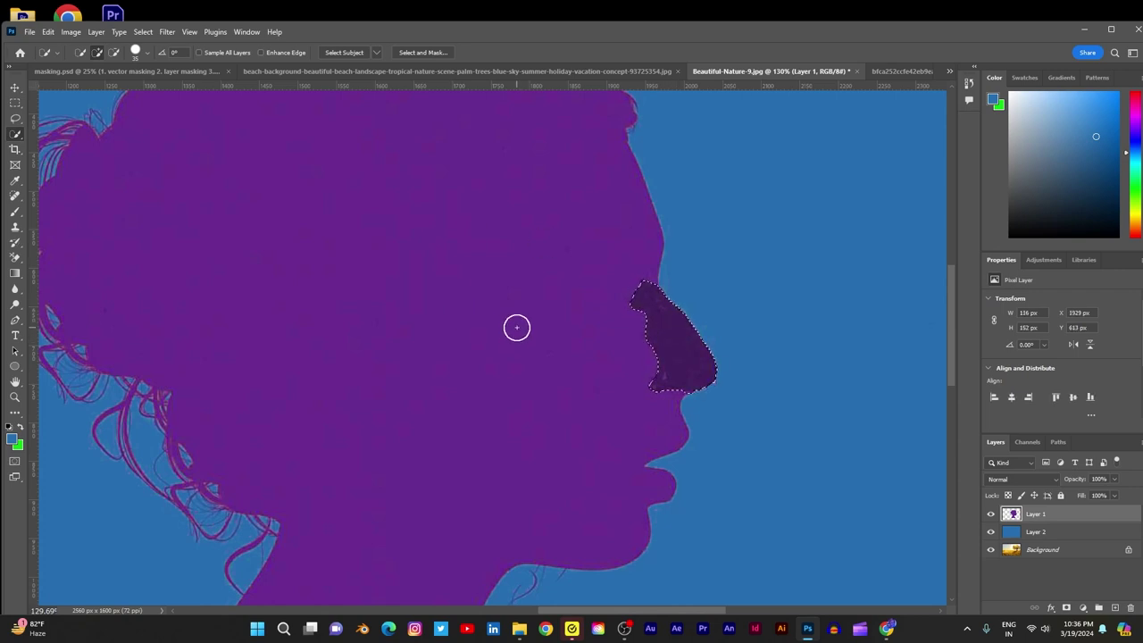
# - Fill the selected nose area with purple sampled from the silhouette's face, and deselect
pyautogui.scroll(2, 553, 342)
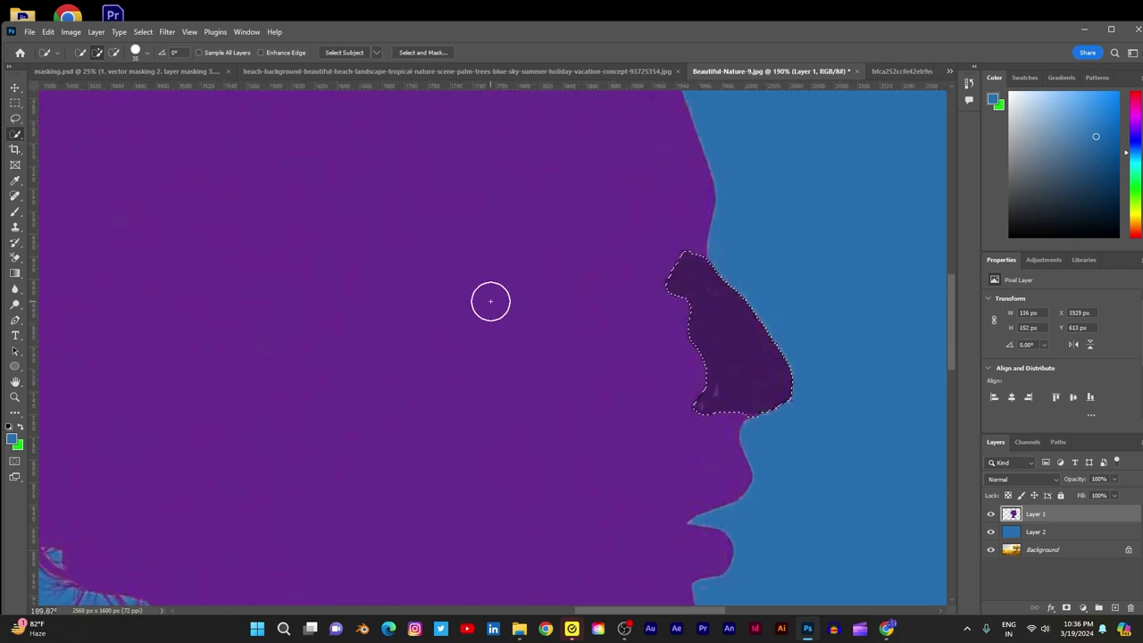
pyautogui.scroll(1, 490, 302)
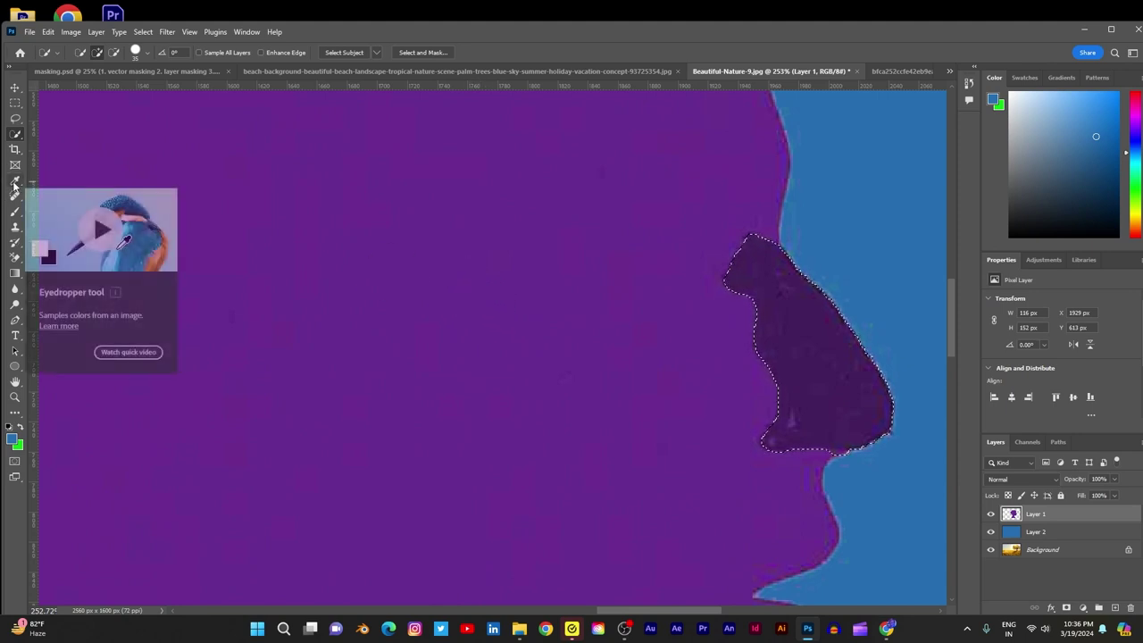
pyautogui.press('i')
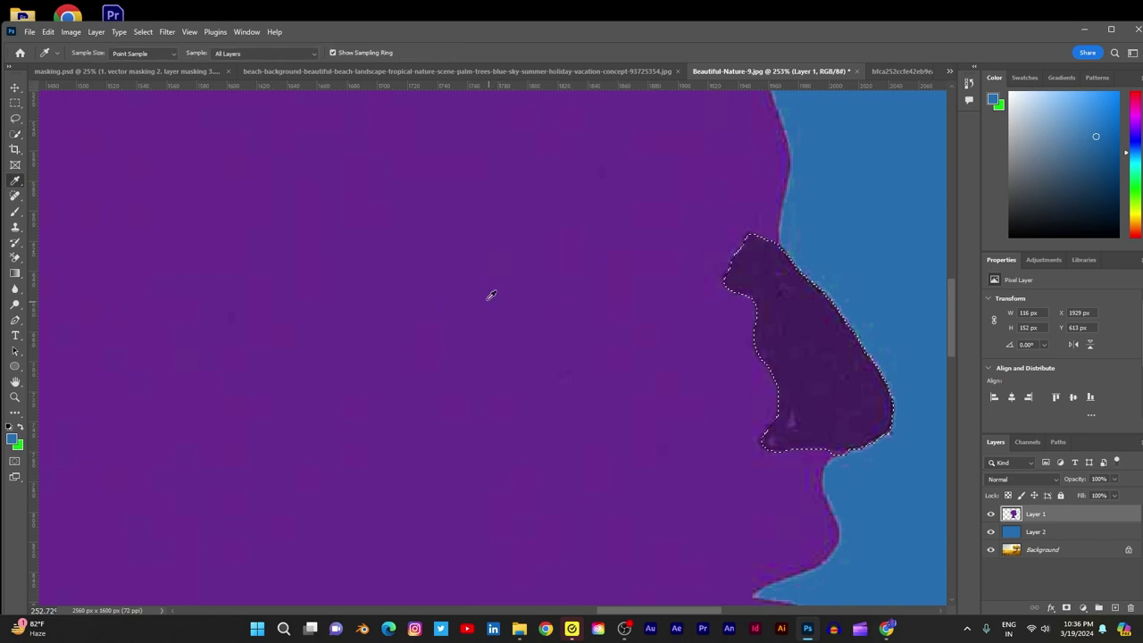
pyautogui.click(455, 247)
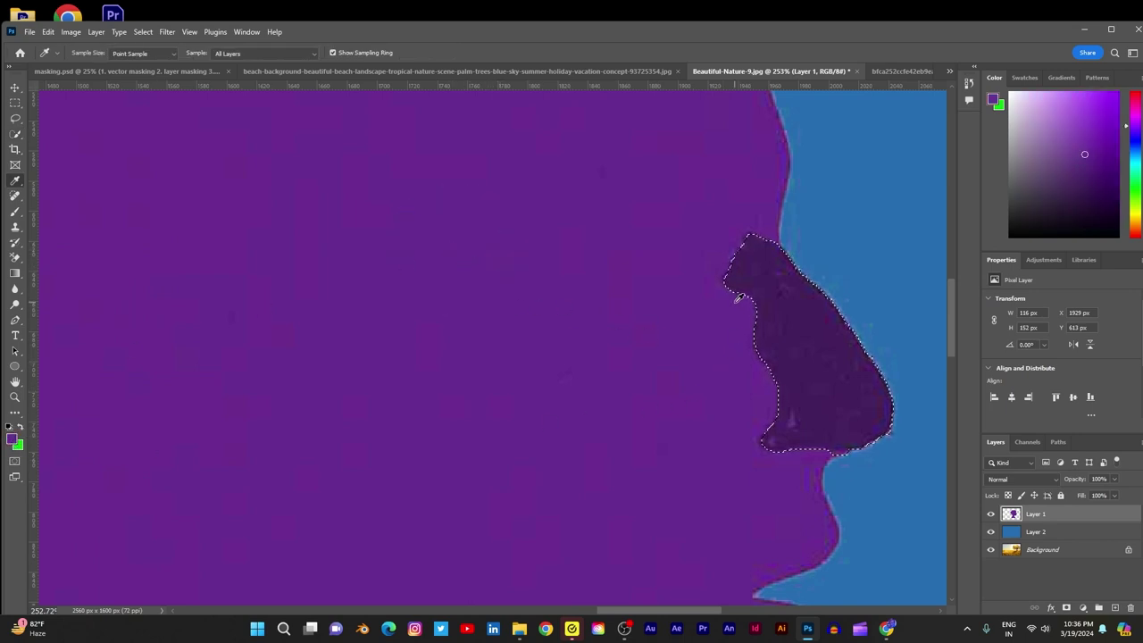
pyautogui.hotkey('alt', 'BackSpace')
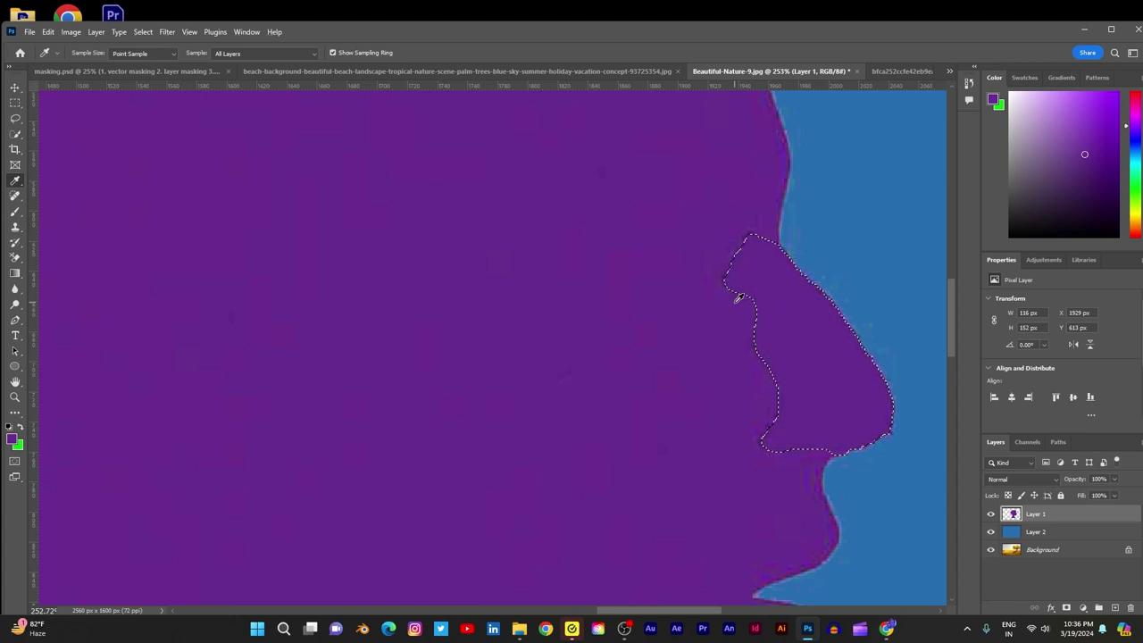
pyautogui.hotkey('ctrl', 'd')
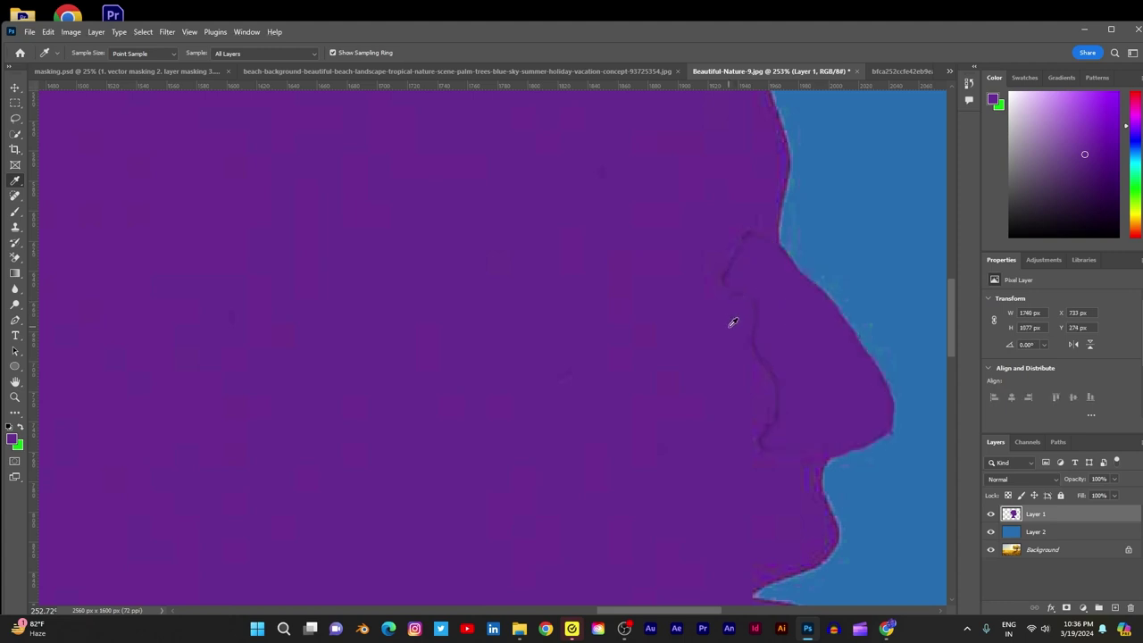
# - Paint over the remaining dark outline of the cat shape with a 50 px purple brush
pyautogui.click(14, 211)
pyautogui.press('[')
pyautogui.press('[')
pyautogui.press('[')
pyautogui.press('[')
pyautogui.press('[')
pyautogui.press('[')
pyautogui.press('[')
pyautogui.press('[')
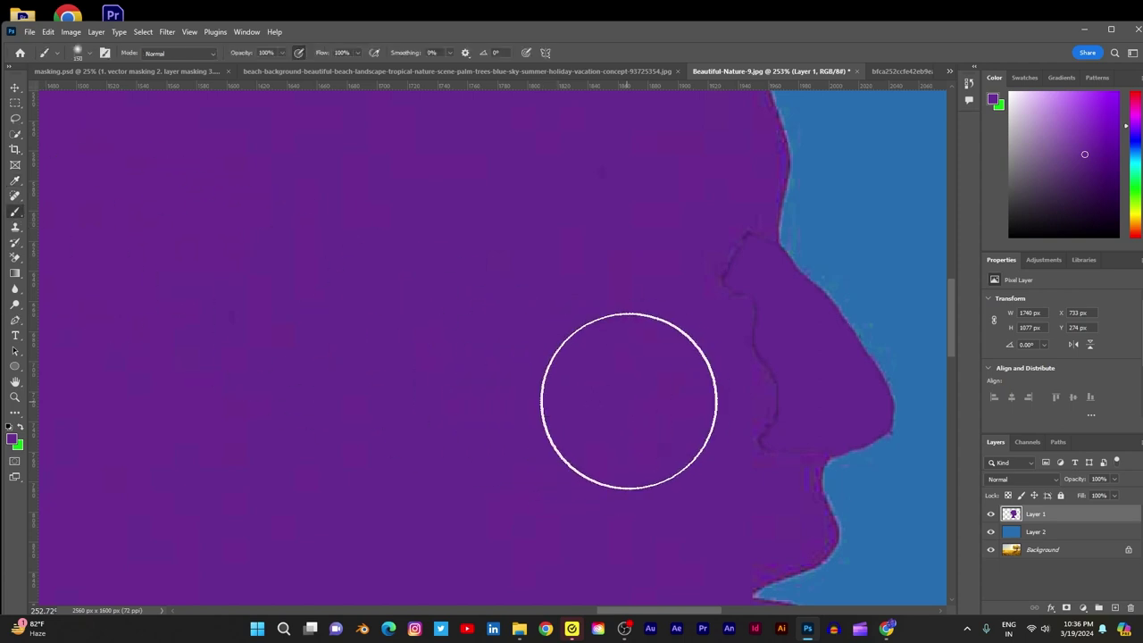
pyautogui.moveTo(745, 343)
pyautogui.mouseDown()
pyautogui.moveTo(735, 286)
pyautogui.moveTo(745, 239)
pyautogui.moveTo(750, 438)
pyautogui.moveTo(795, 444)
pyautogui.mouseUp()
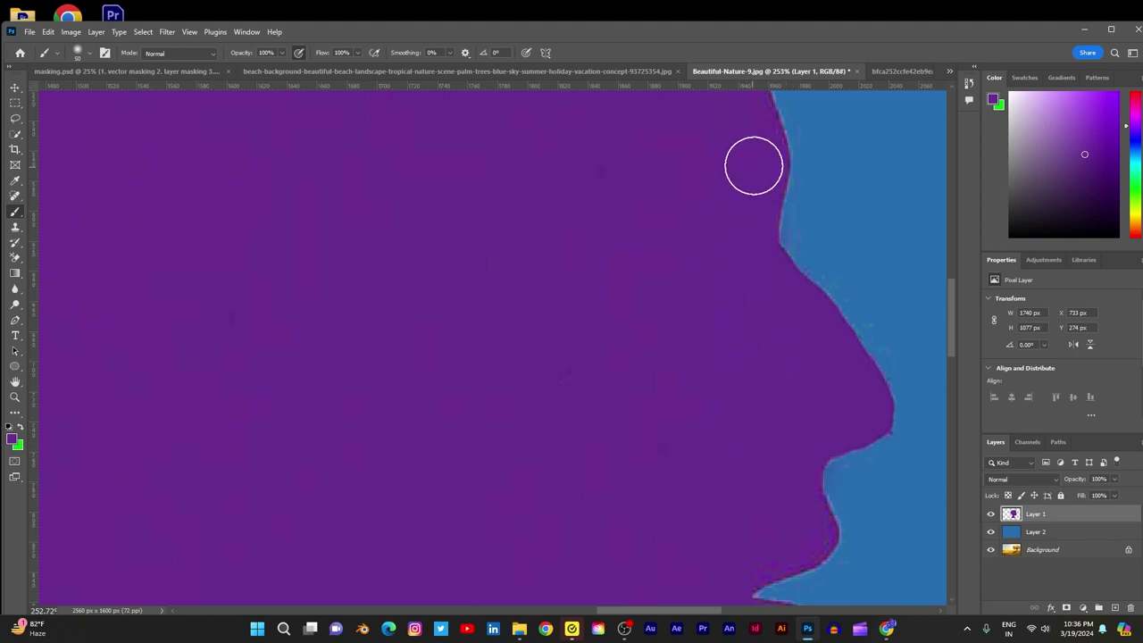
# - Examine the retouched silhouette's nose, profile edge and hair strands against the blue layer
pyautogui.scroll(-6, 750, 304)
pyautogui.scroll(5, 464, 240)
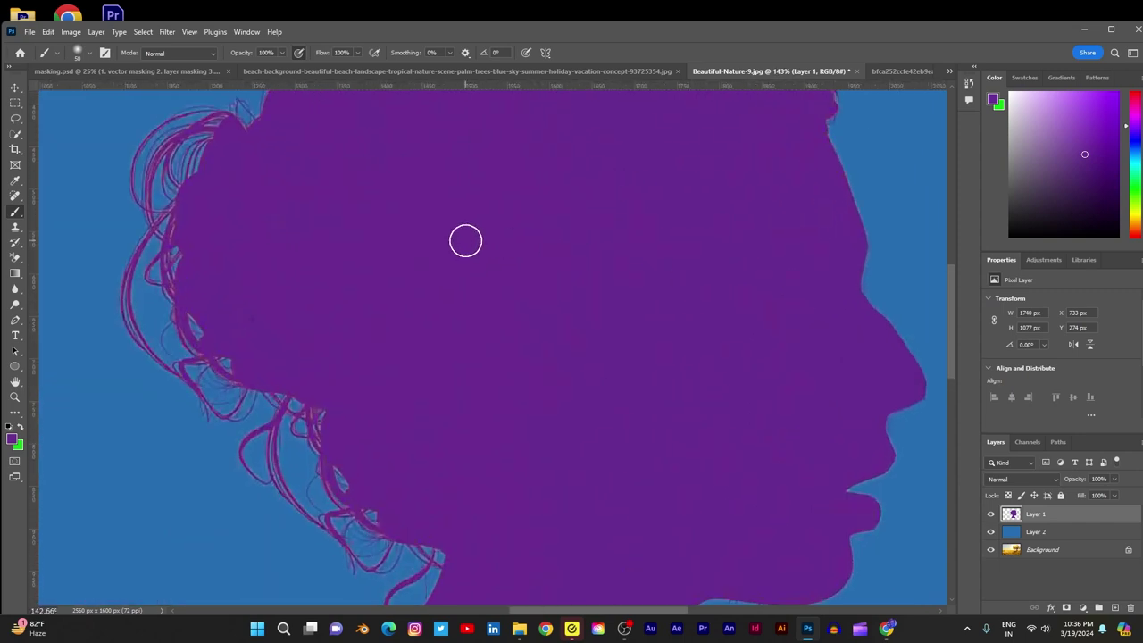
pyautogui.scroll(-4, 357, 294)
pyautogui.scroll(3, 732, 371)
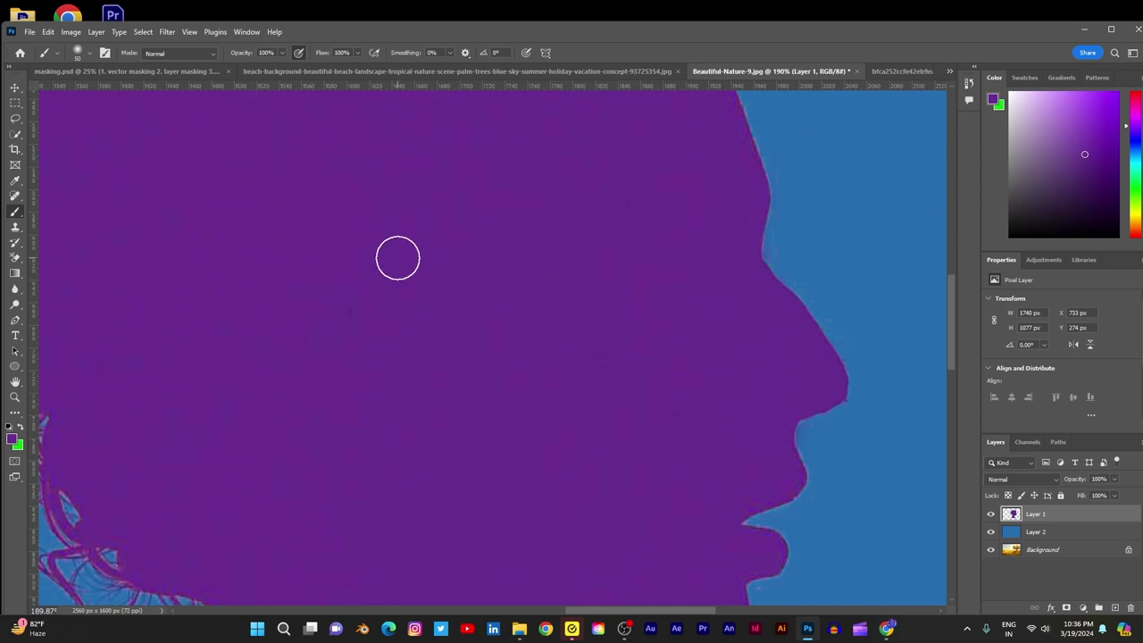
pyautogui.scroll(-5, 409, 268)
pyautogui.scroll(-2, 500, 255)
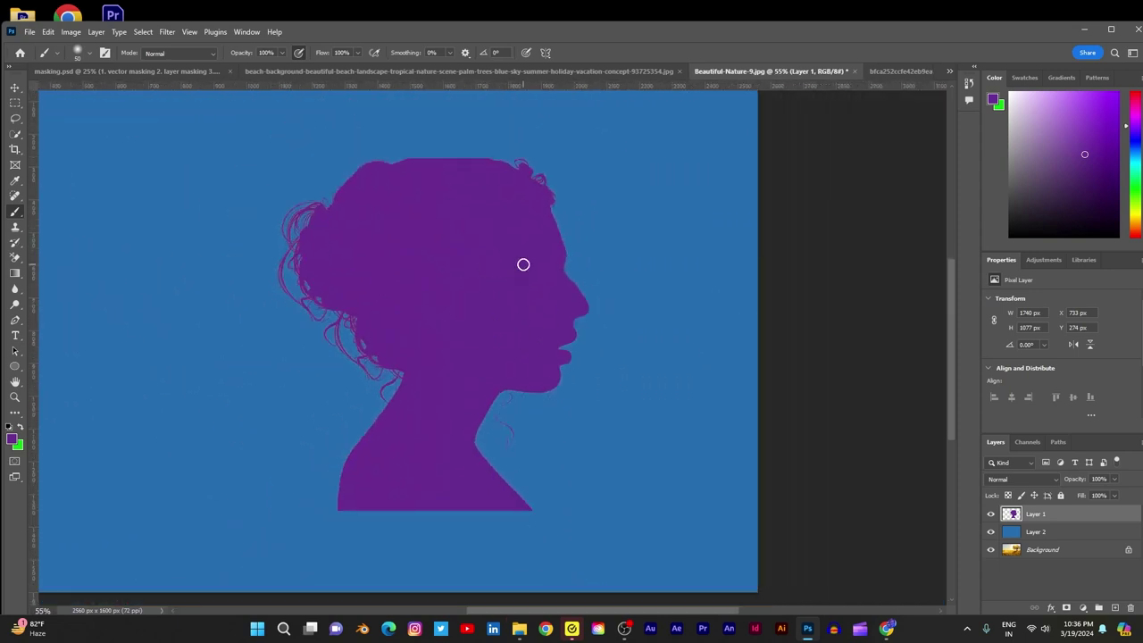
pyautogui.click(16, 87)
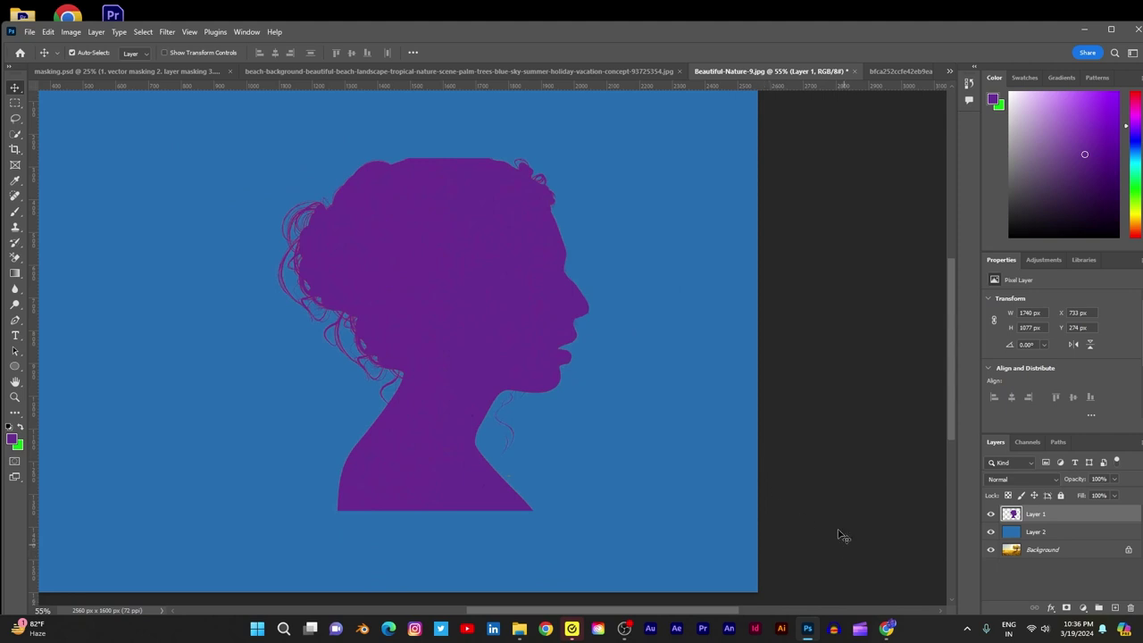
pyautogui.scroll(3, 475, 244)
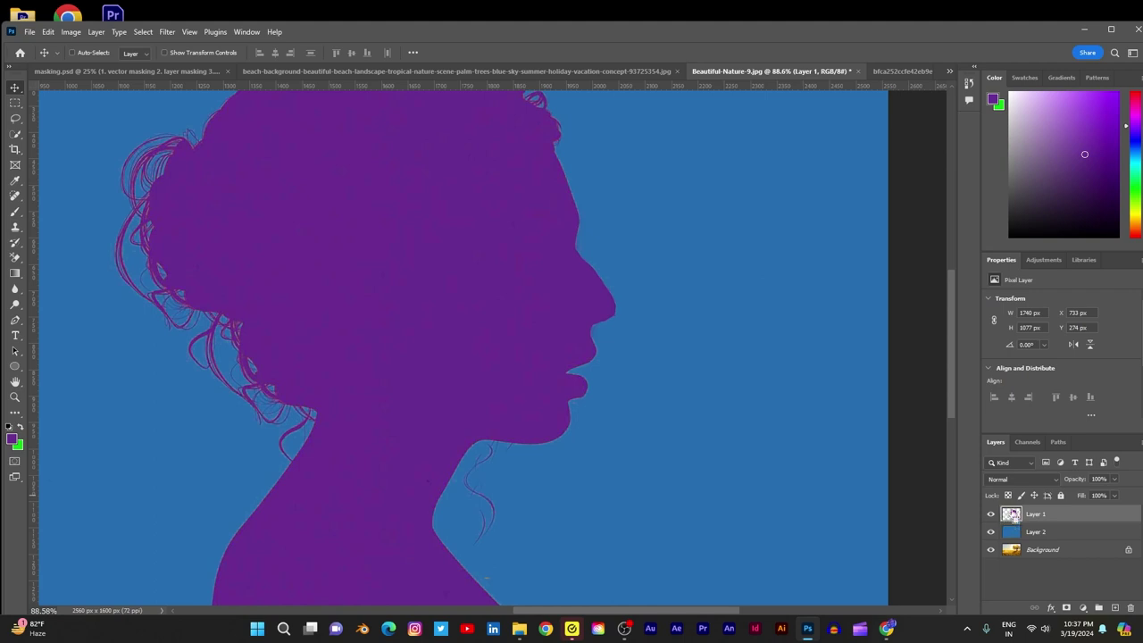
# - Recolour the whole silhouette on Layer 1 with purple sampled from its face, and deselect
pyautogui.keyDown('ctrl'); pyautogui.click(1013, 518); pyautogui.keyUp('ctrl')
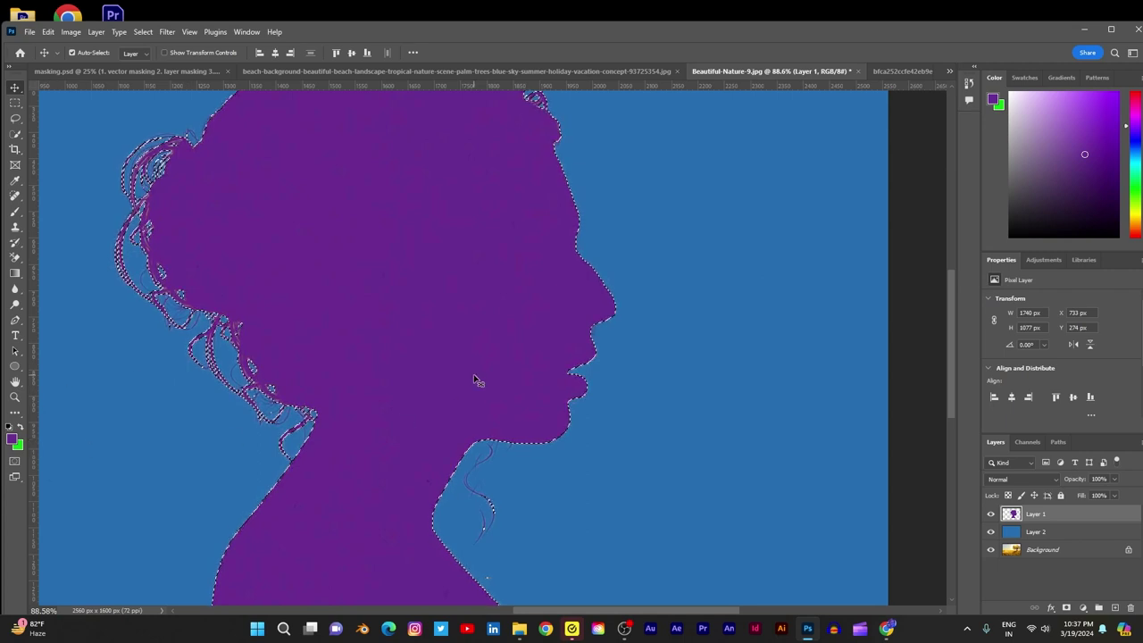
pyautogui.scroll(5, 502, 289)
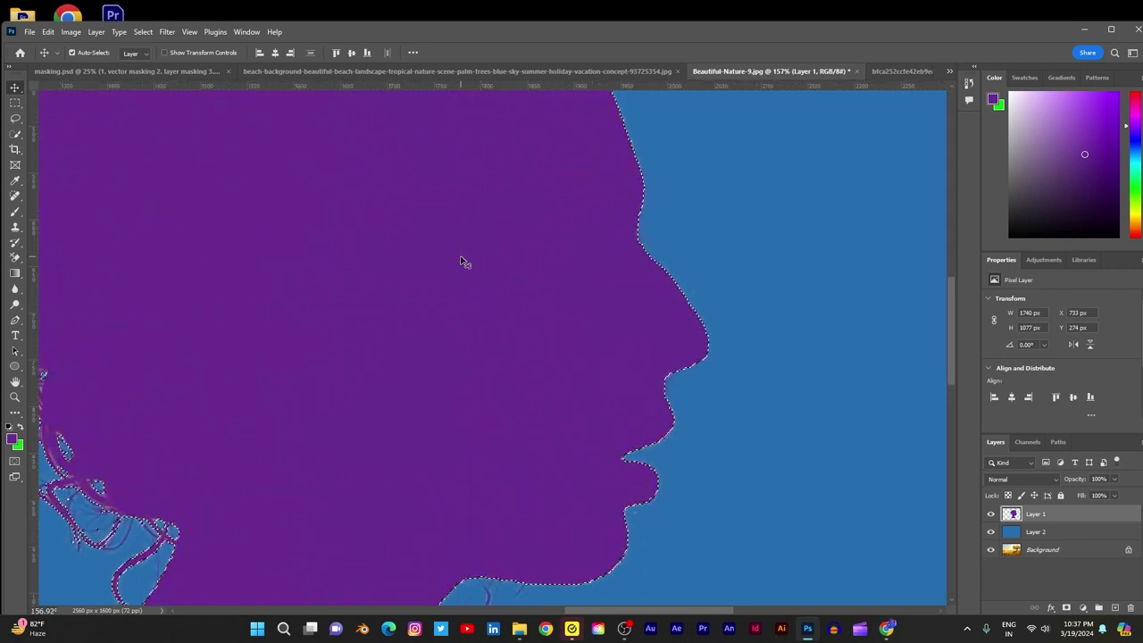
pyautogui.press('i')
pyautogui.click(658, 312)
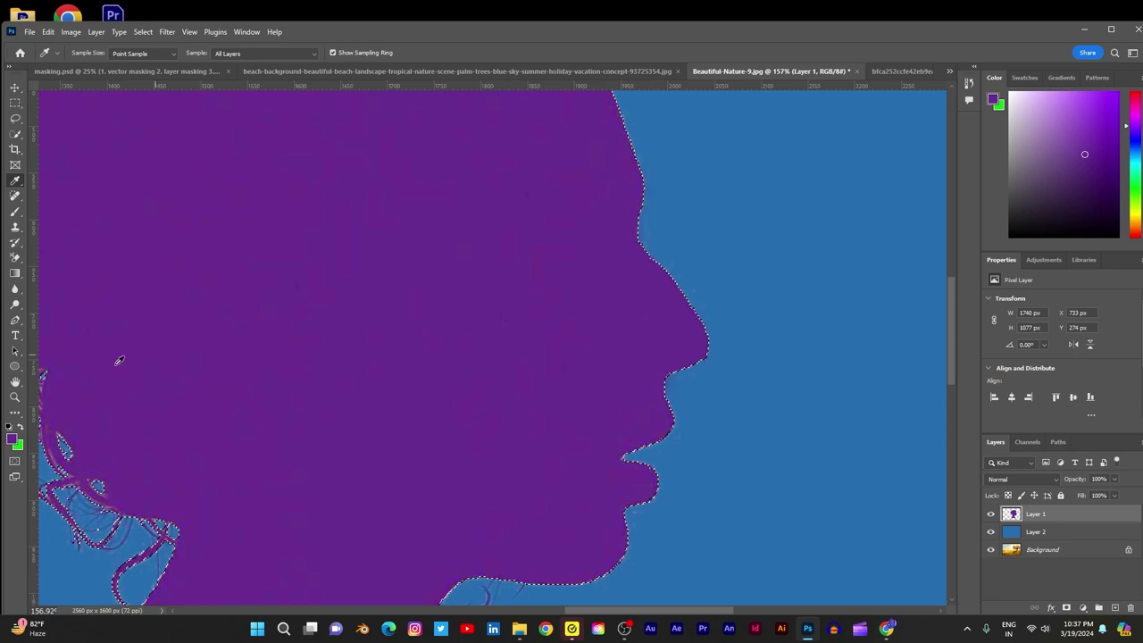
pyautogui.scroll(-4, 525, 338)
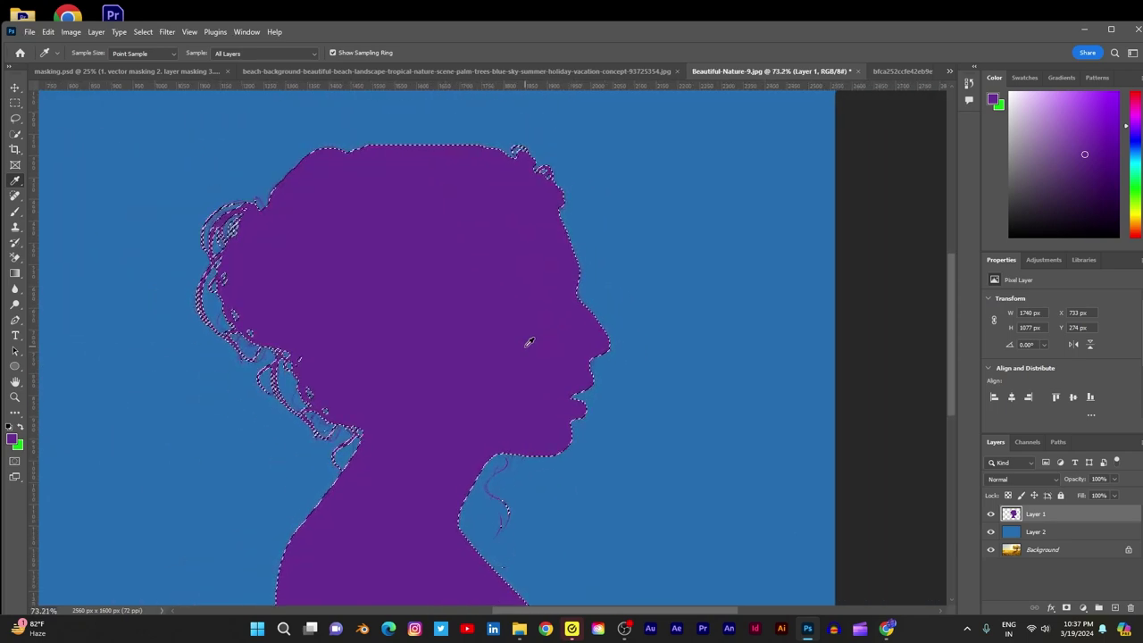
pyautogui.hotkey('ctrl', 'd')
pyautogui.scroll(3, 521, 337)
pyautogui.scroll(1, 517, 335)
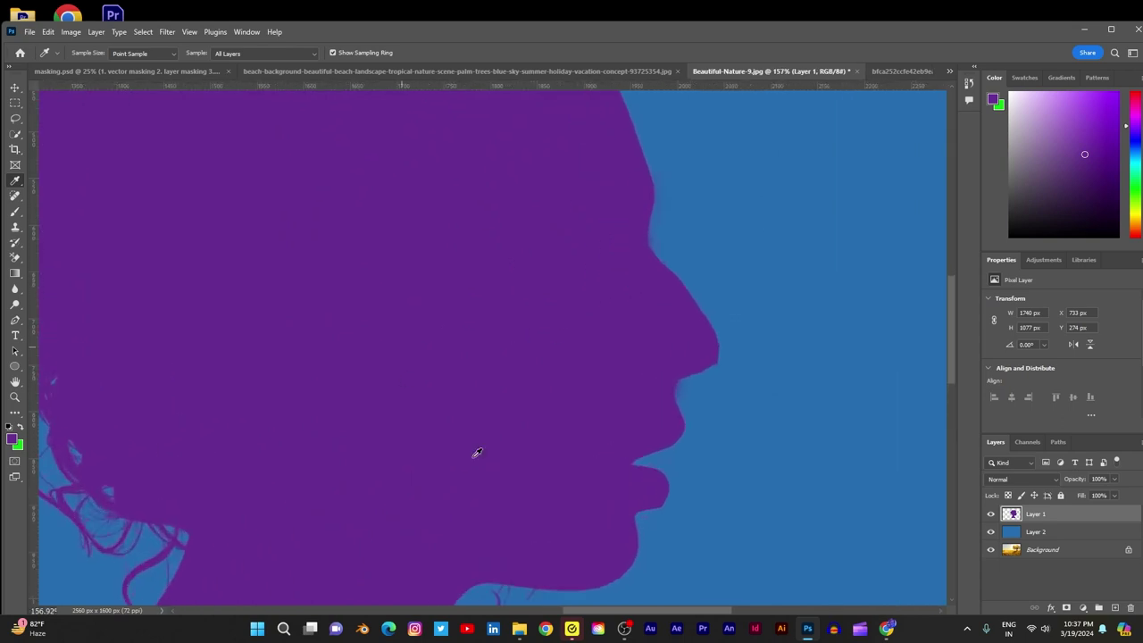
pyautogui.click(14, 88)
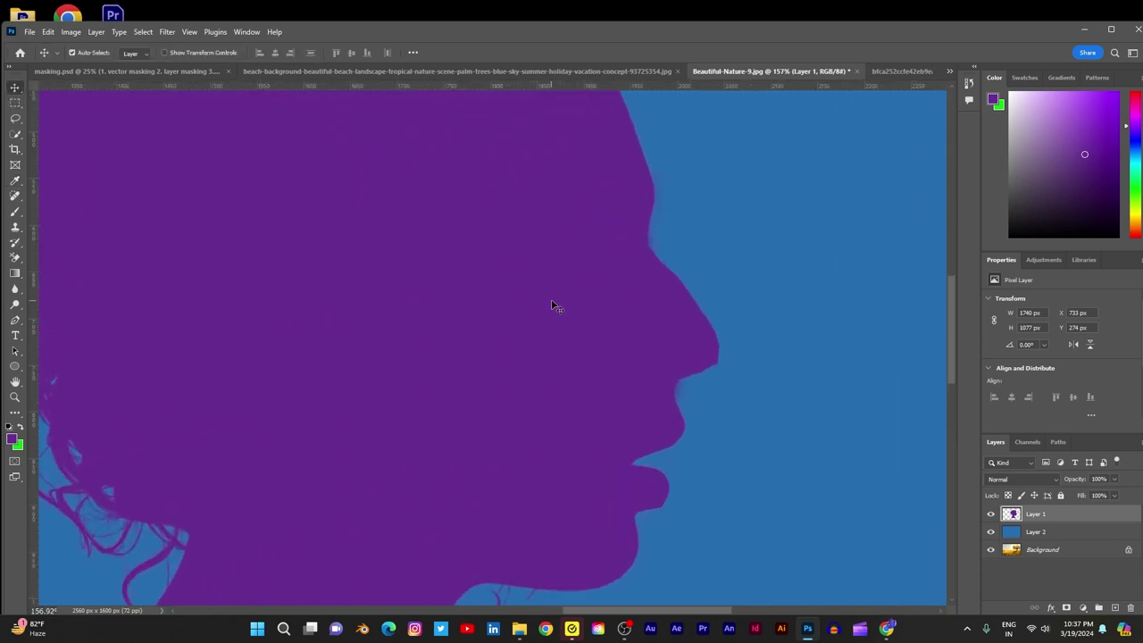
pyautogui.scroll(-6, 553, 308)
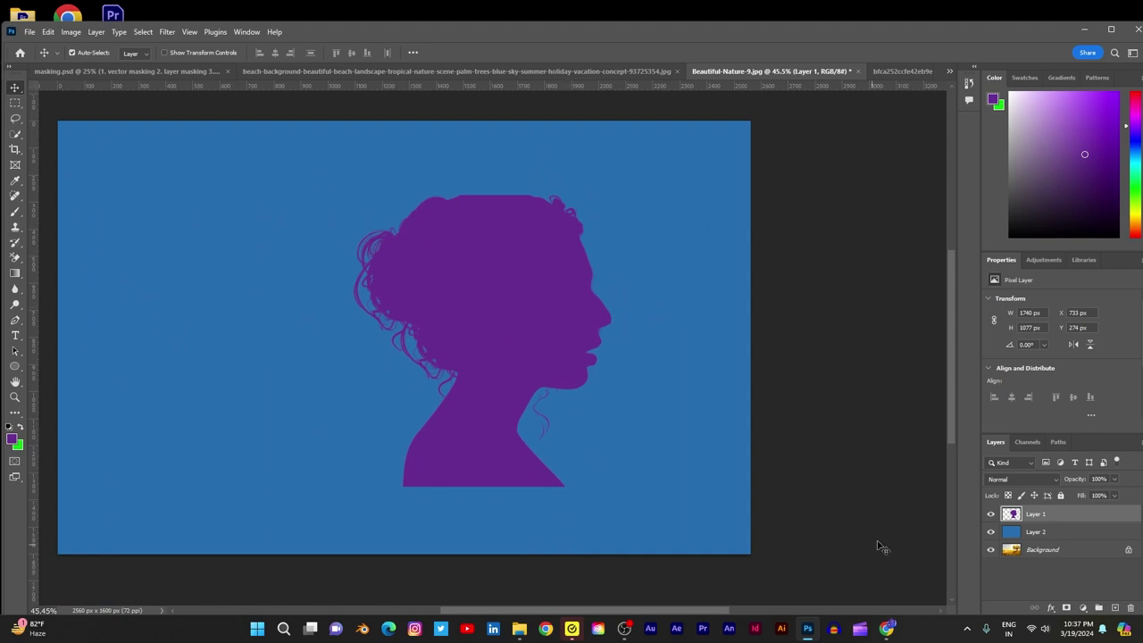
# - Move the silhouette's Layer 1 beneath the blue Layer 2, checking the photo with the blue layer temporarily hidden
pyautogui.click(1027, 533)
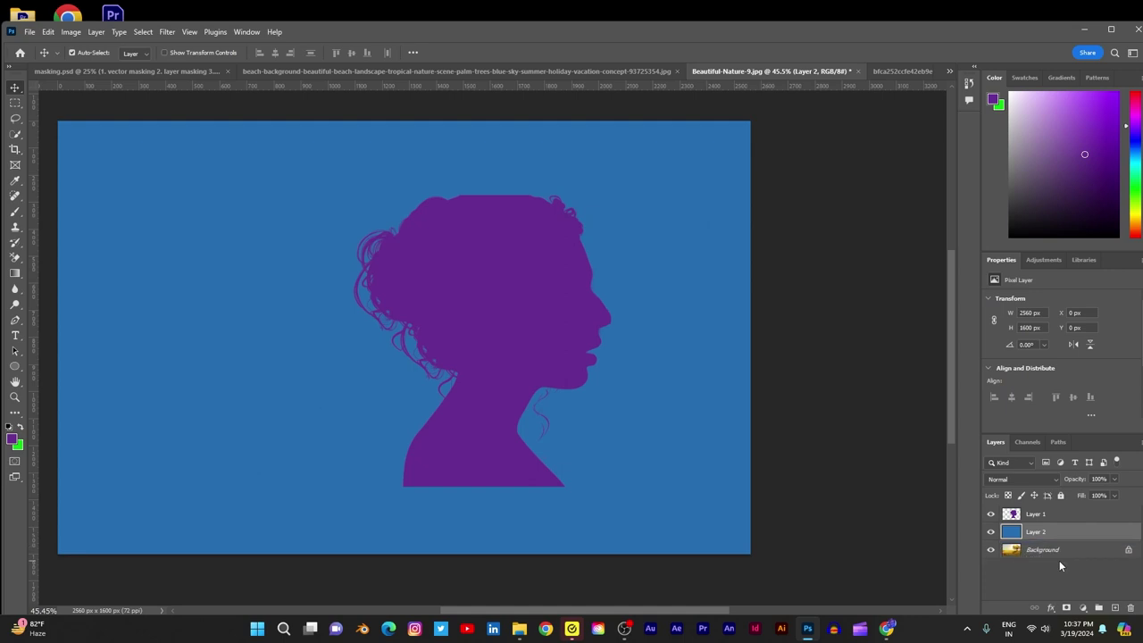
pyautogui.click(1054, 550)
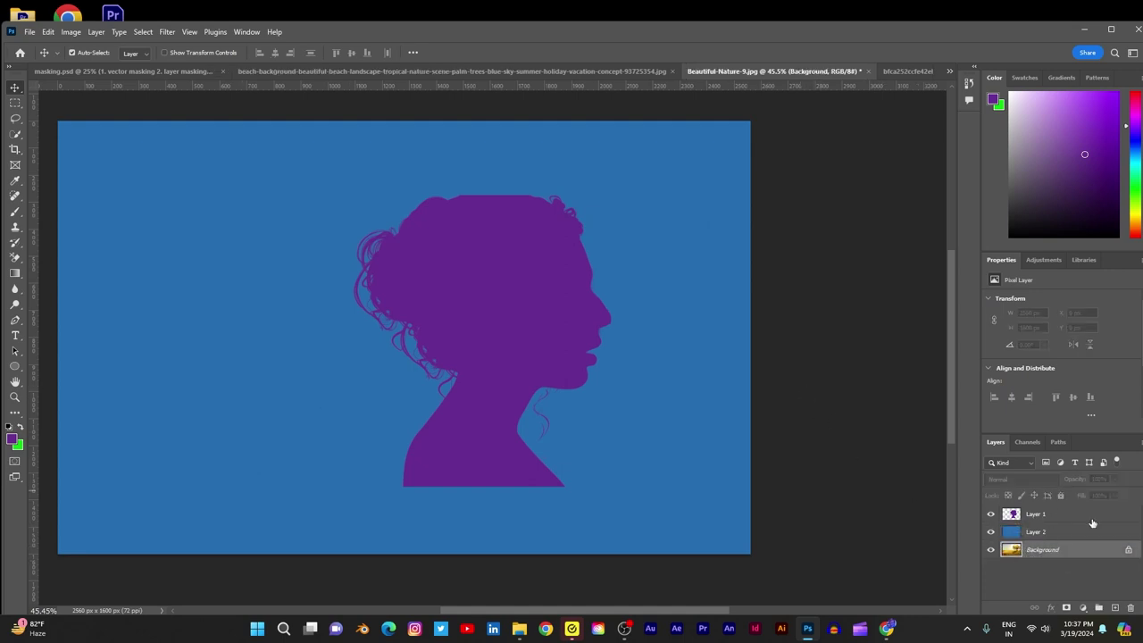
pyautogui.click(990, 532)
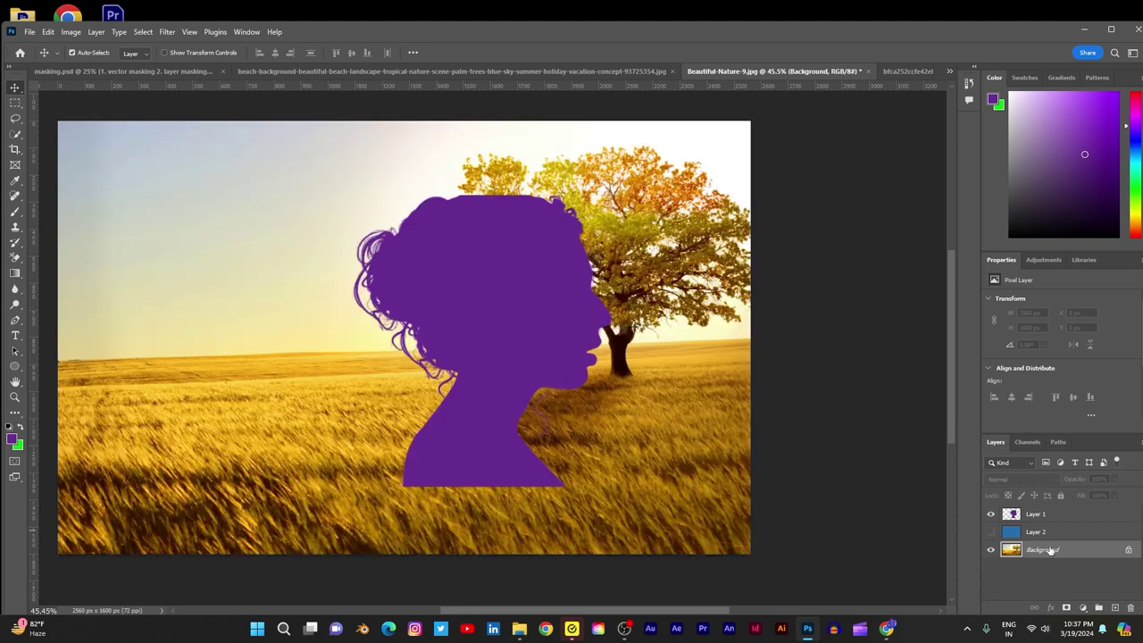
pyautogui.click(1041, 516)
pyautogui.moveTo(1043, 517); pyautogui.dragTo(1027, 534)
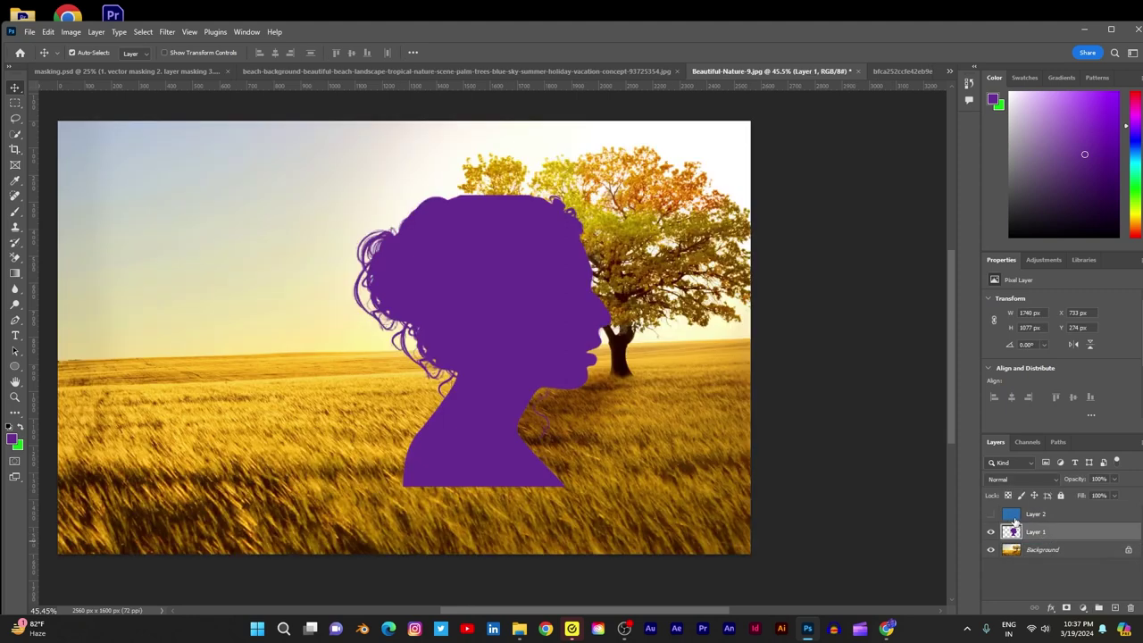
pyautogui.click(989, 514)
# - Unlock the Background photo layer and move the blue Layer 2 to the bottom of the layer stack
pyautogui.moveTo(1035, 516); pyautogui.dragTo(1069, 562)
pyautogui.click(1063, 551)
pyautogui.click(1125, 551)
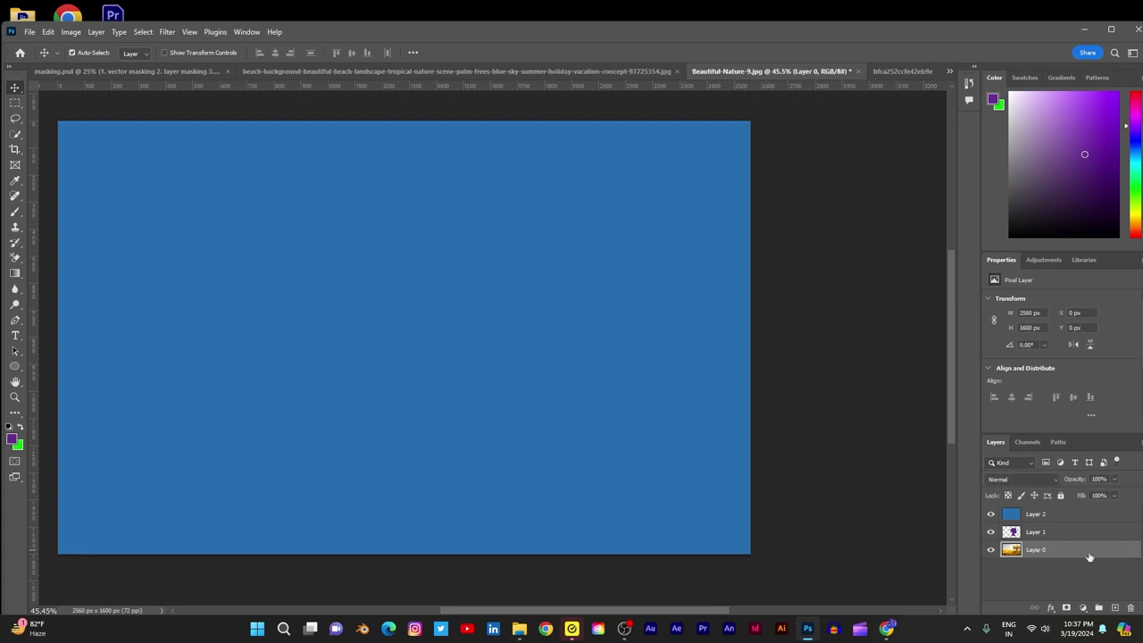
pyautogui.moveTo(1033, 520); pyautogui.dragTo(1054, 561)
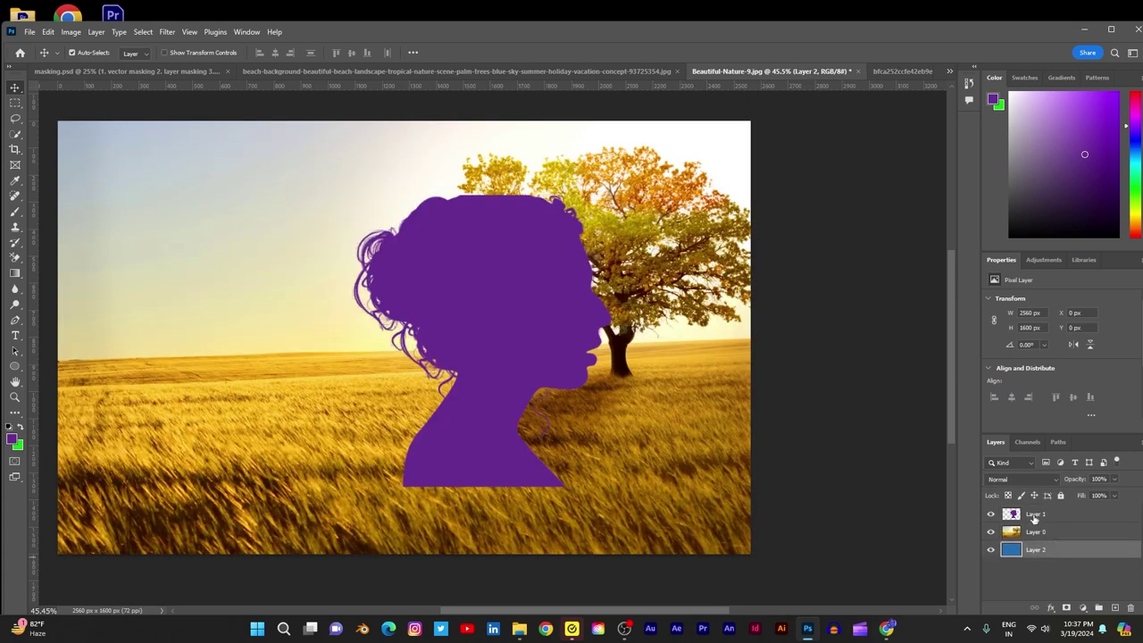
# - Position the silhouette over the tree and place Layer 1 directly below the tree photo's Layer 0
pyautogui.click(1033, 518)
pyautogui.moveTo(536, 320); pyautogui.dragTo(622, 268)
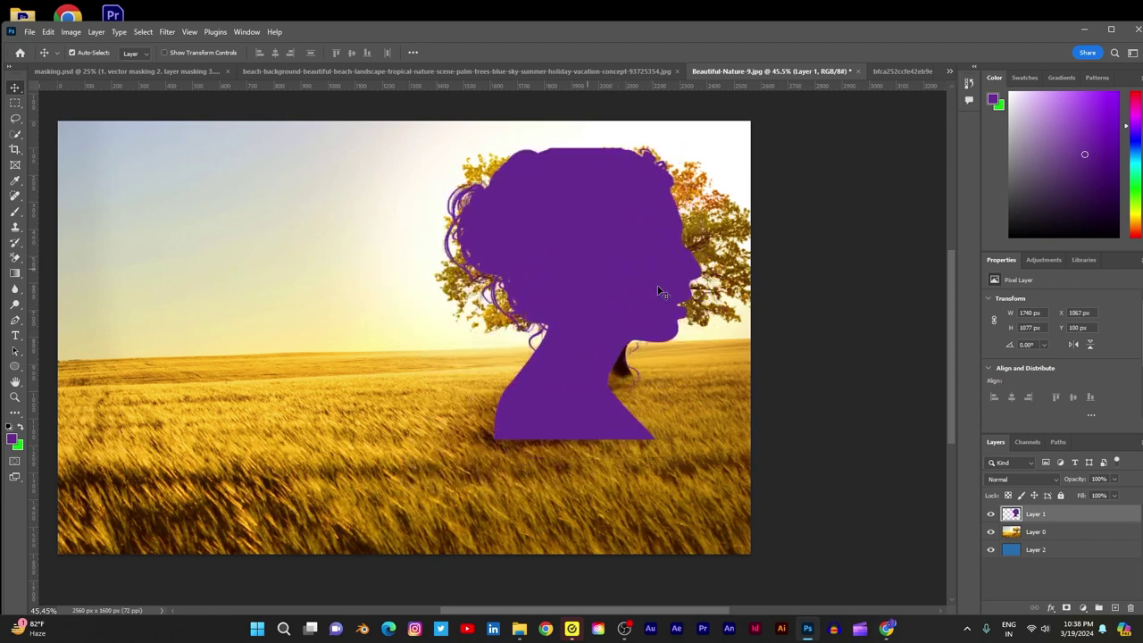
pyautogui.moveTo(1056, 516); pyautogui.dragTo(1063, 541)
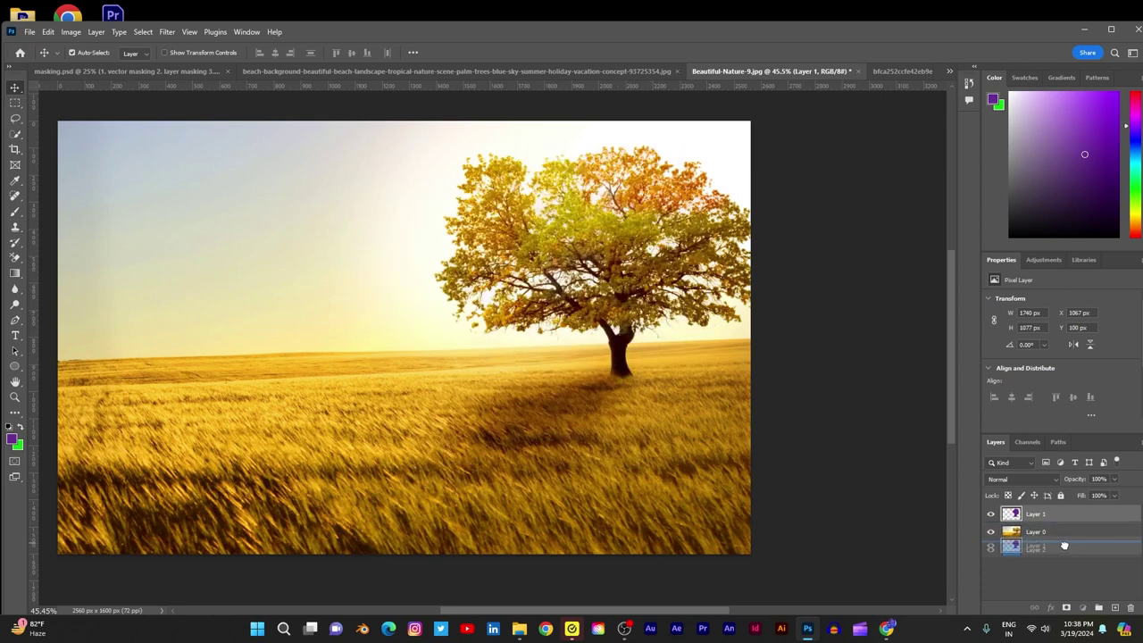
pyautogui.click(990, 515)
pyautogui.click(990, 515)
pyautogui.click(991, 515)
pyautogui.click(990, 515)
# - Create a clipping mask from Layer 0 onto Layer 1, and reposition the tree photo within the silhouette
pyautogui.click(1077, 515)
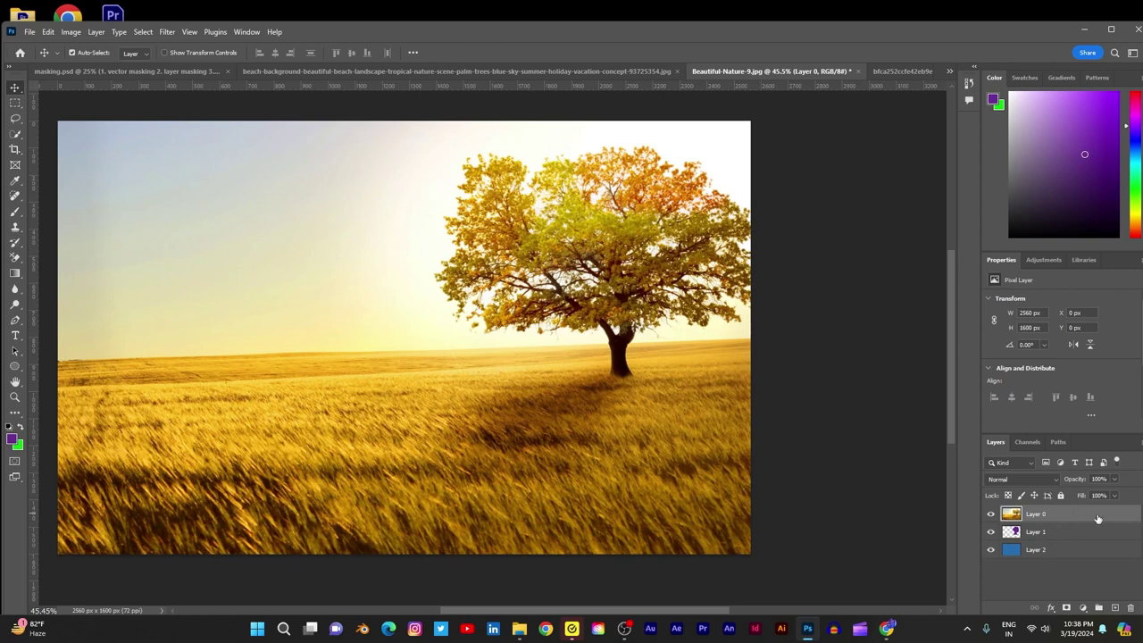
pyautogui.rightClick(1107, 520)
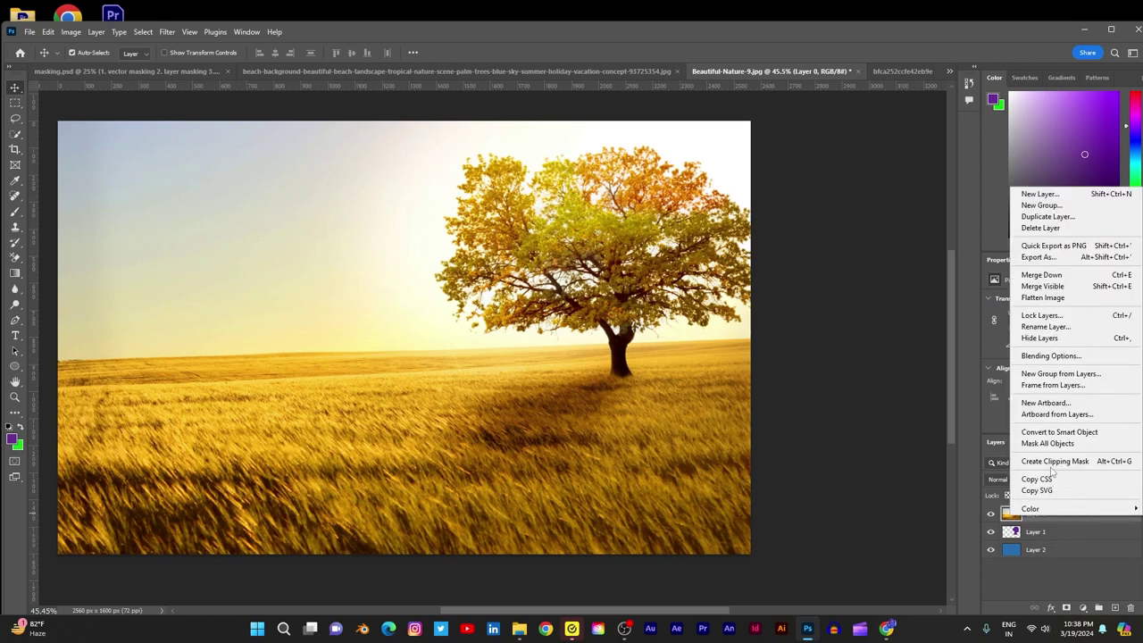
pyautogui.click(1059, 460)
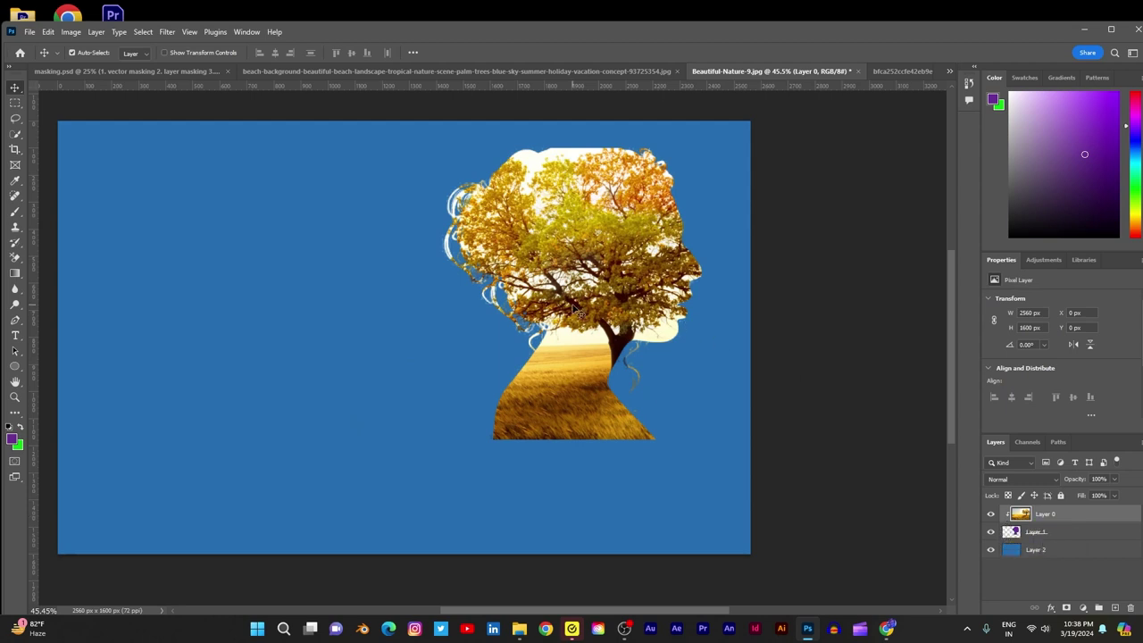
pyautogui.moveTo(618, 288); pyautogui.dragTo(567, 432)
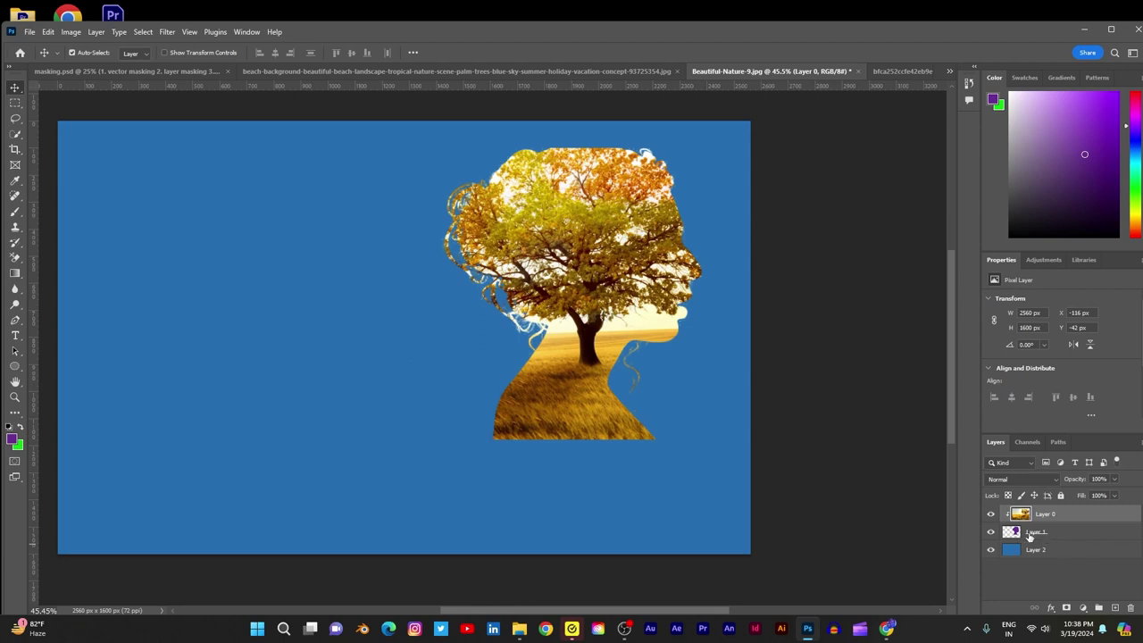
# - Apply a drop shadow with 18 px distance and a Bevel & Emboss effect to Layer 1
pyautogui.doubleClick(1136, 534)
pyautogui.click(674, 360)
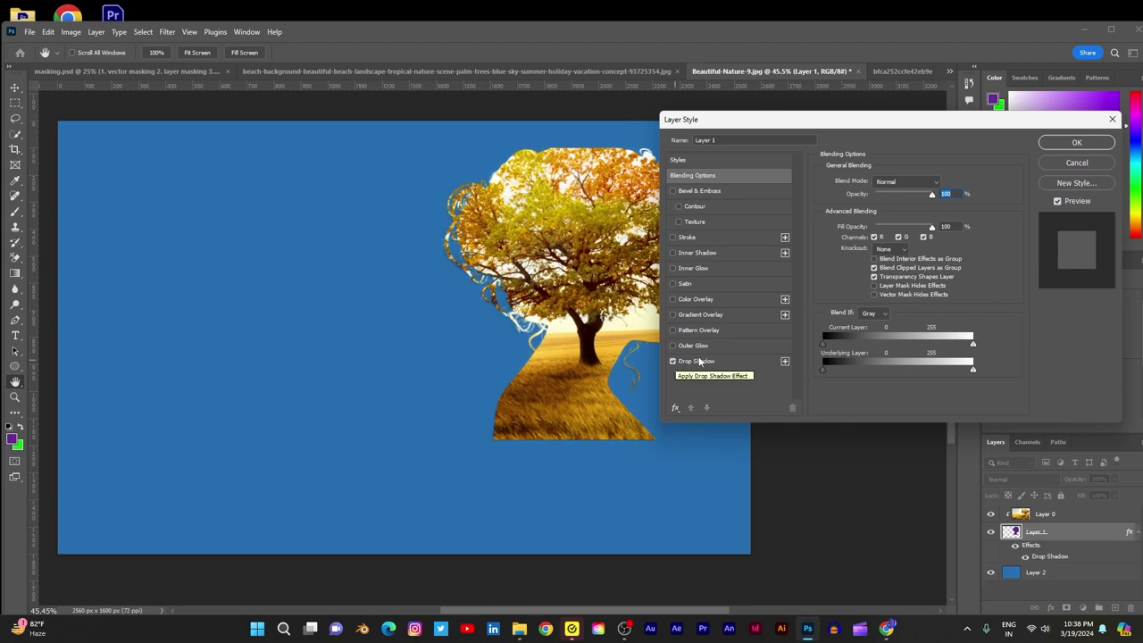
pyautogui.click(701, 361)
pyautogui.moveTo(864, 237); pyautogui.dragTo(876, 238)
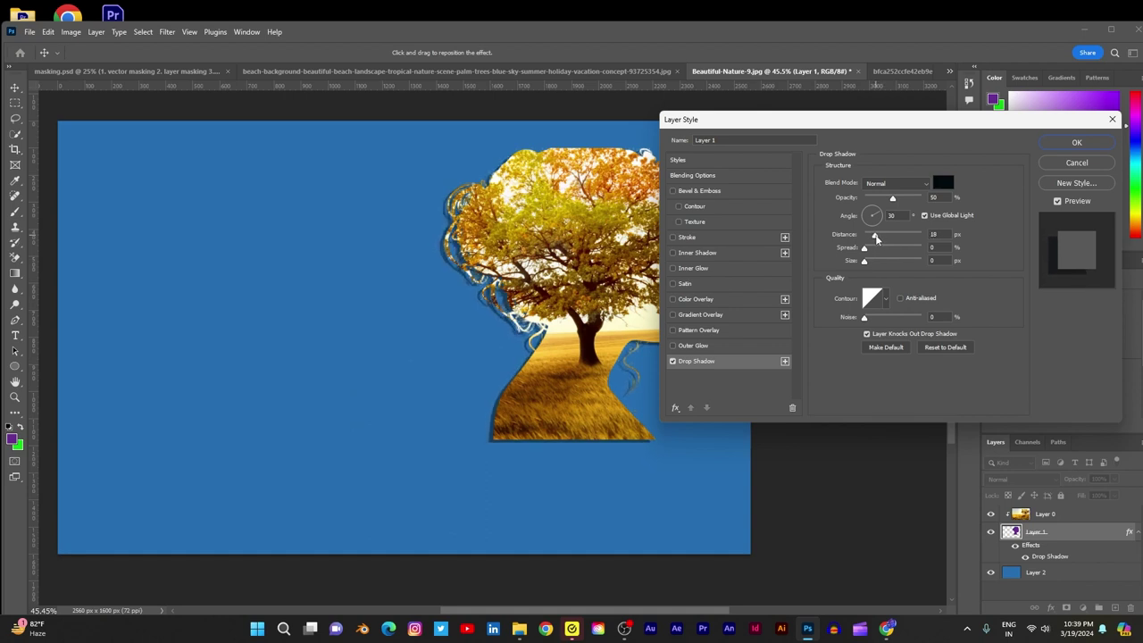
pyautogui.moveTo(876, 237); pyautogui.dragTo(875, 238)
pyautogui.click(673, 191)
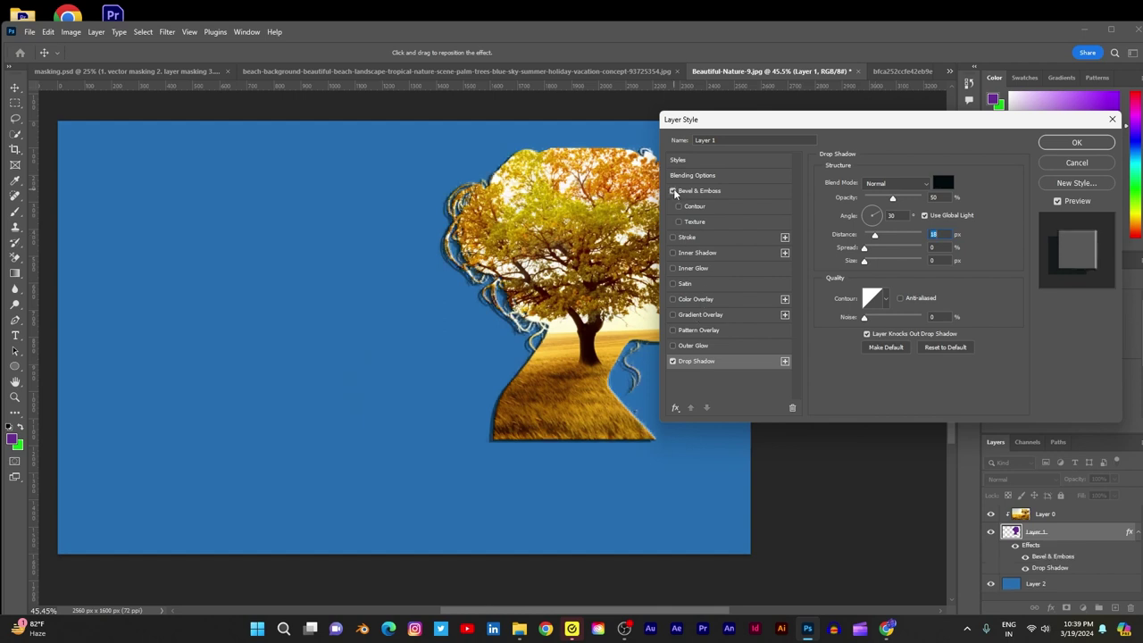
pyautogui.click(1062, 143)
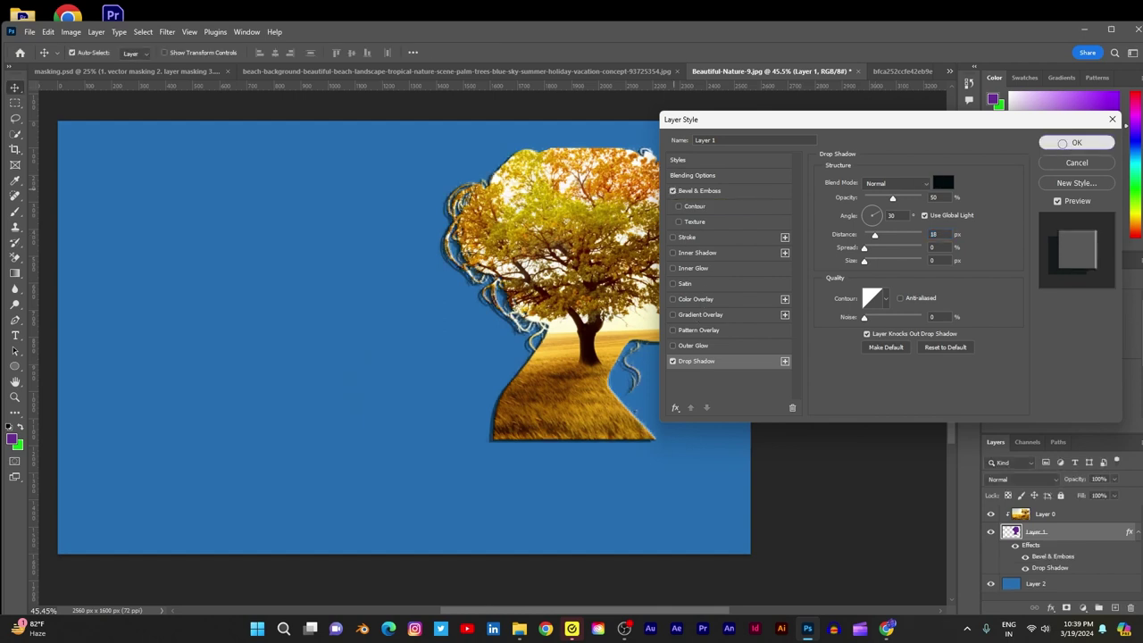
# - Nudge the tree photo within the silhouette, and link Layer 0 with Layer 1
pyautogui.scroll(-1, 726, 440)
pyautogui.moveTo(687, 339); pyautogui.dragTo(655, 353)
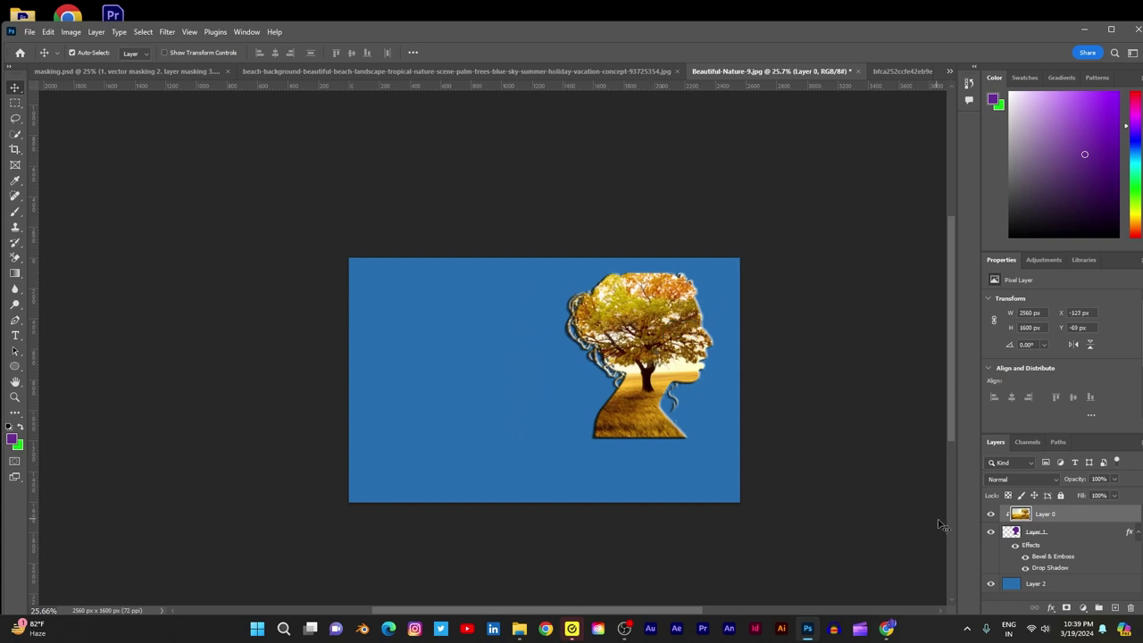
pyautogui.keyDown('shift'); pyautogui.click(1043, 534); pyautogui.keyUp('shift')
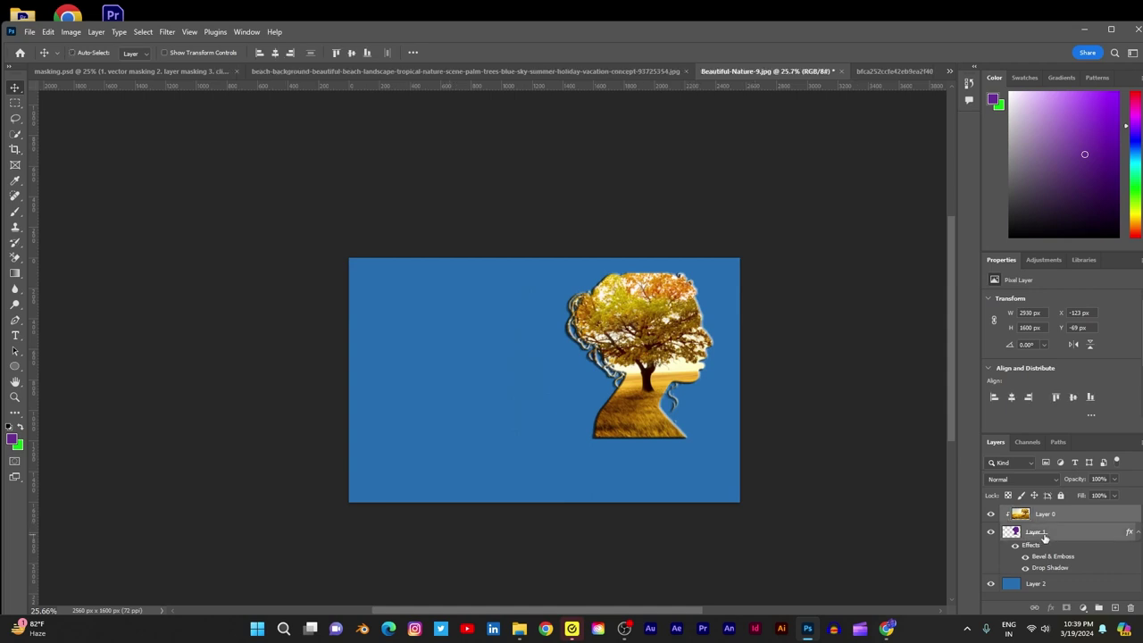
pyautogui.click(1035, 608)
# - Enlarge the linked silhouette and photo to about 148% and position them on the left half of the canvas
pyautogui.moveTo(661, 332); pyautogui.dragTo(473, 349)
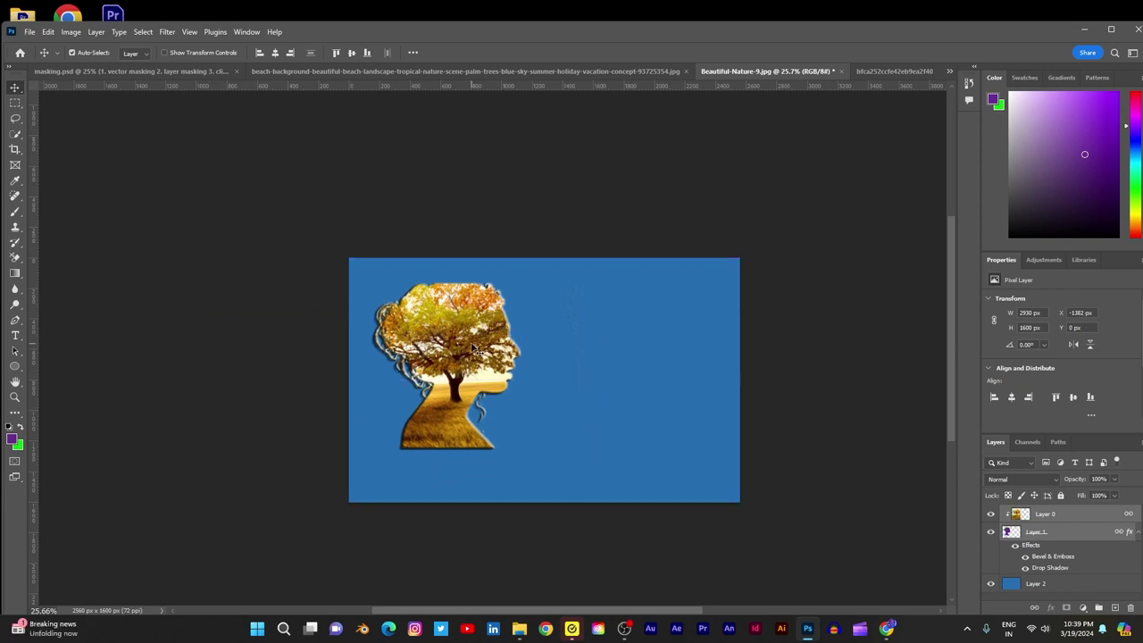
pyautogui.hotkey('ctrl', 't')
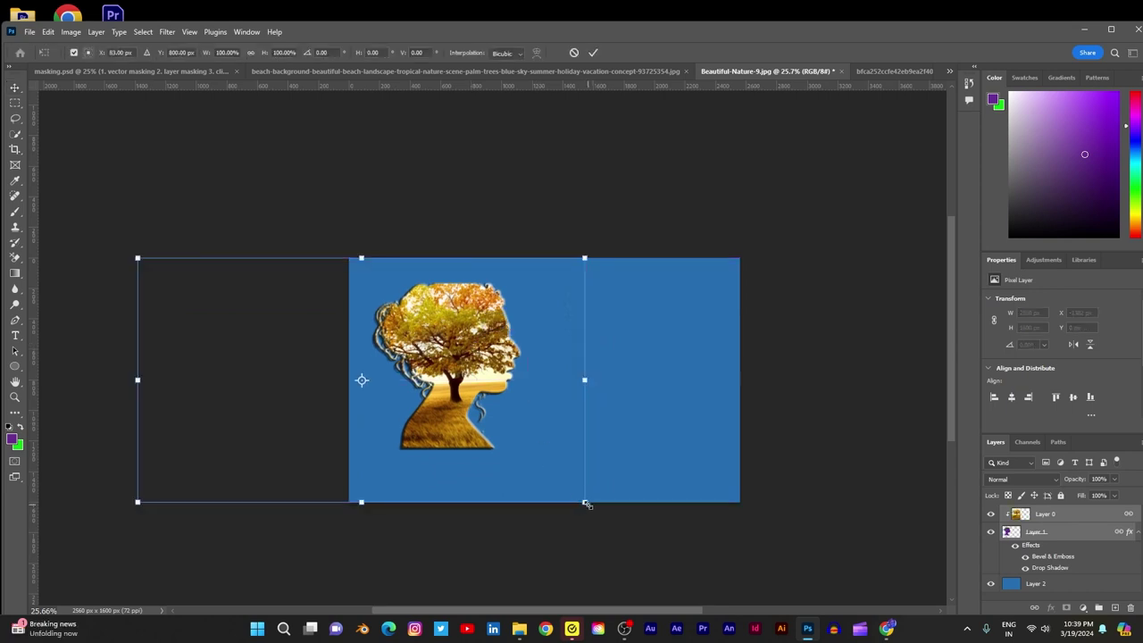
pyautogui.moveTo(585, 504); pyautogui.dragTo(803, 598)
pyautogui.scroll(-2, 622, 488)
pyautogui.moveTo(610, 259); pyautogui.dragTo(482, 227)
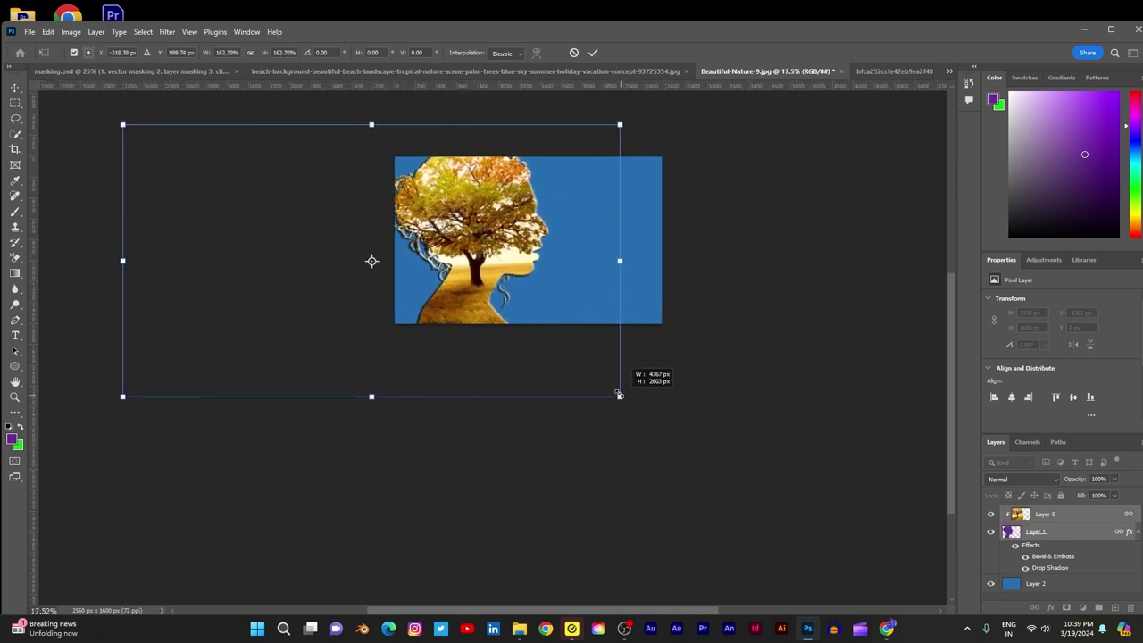
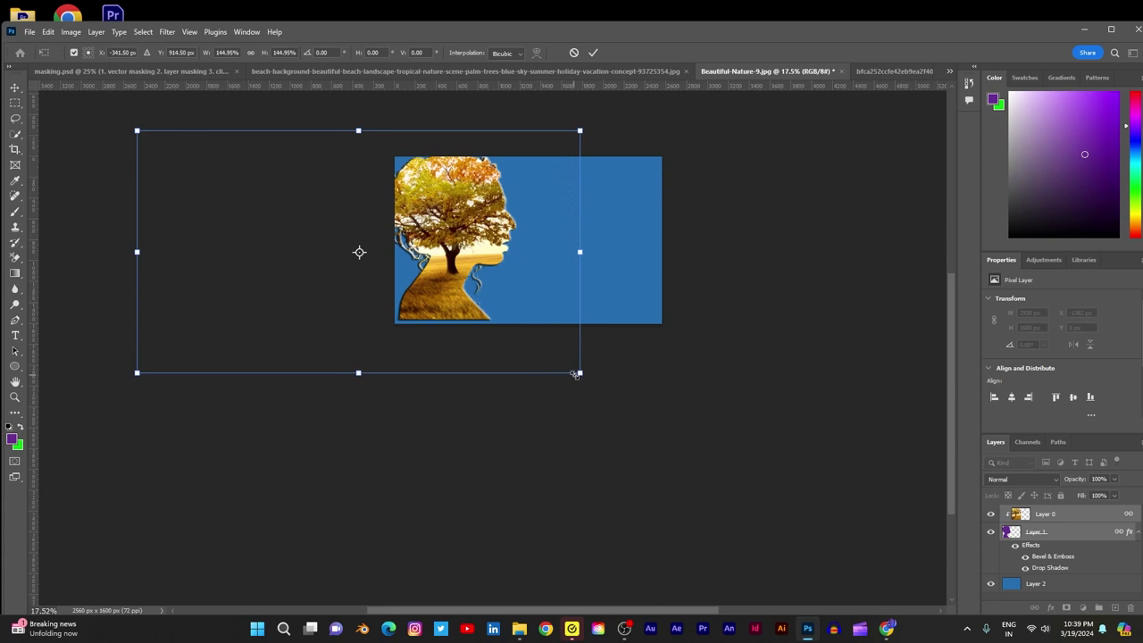
pyautogui.moveTo(579, 374); pyautogui.dragTo(584, 386)
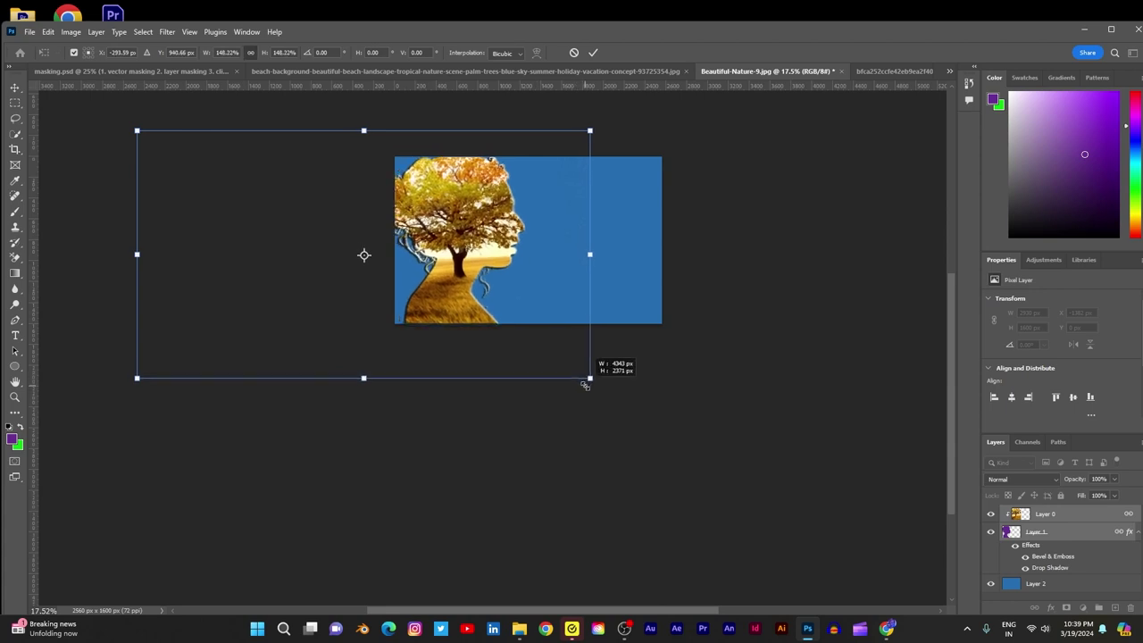
pyautogui.click(593, 53)
pyautogui.moveTo(483, 229)
pyautogui.mouseDown()
pyautogui.moveTo(518, 230)
pyautogui.moveTo(503, 229)
pyautogui.mouseUp()
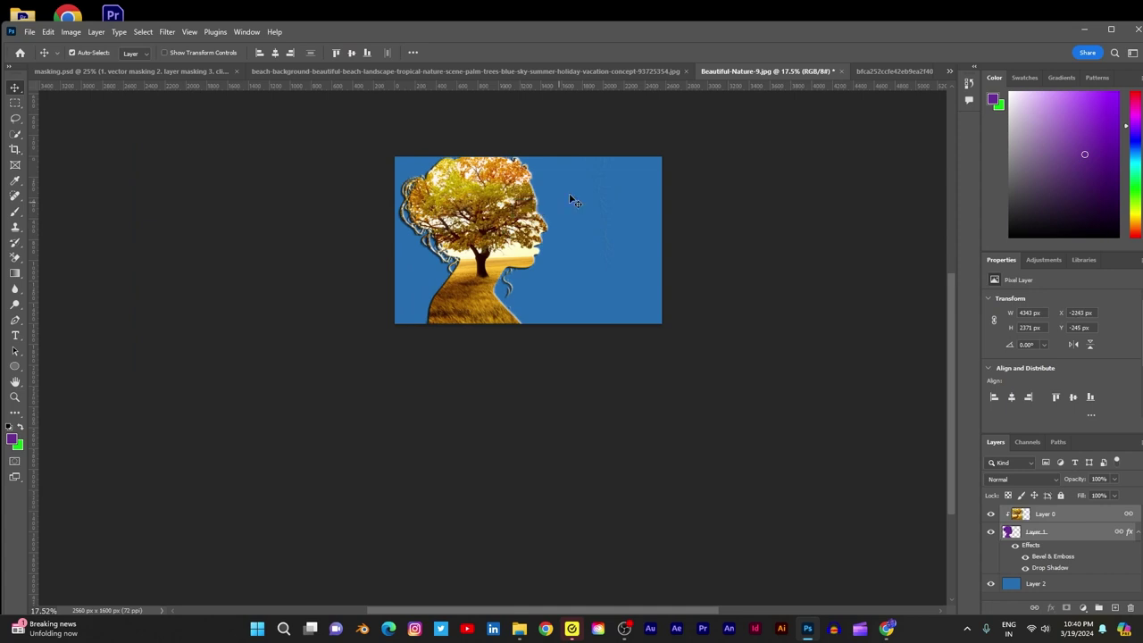
pyautogui.scroll(3, 567, 205)
# - Add the purple text "clipping mask" in 146 pt Myriad Pro above Layer 2, beside the silhouette's face
pyautogui.click(574, 229)
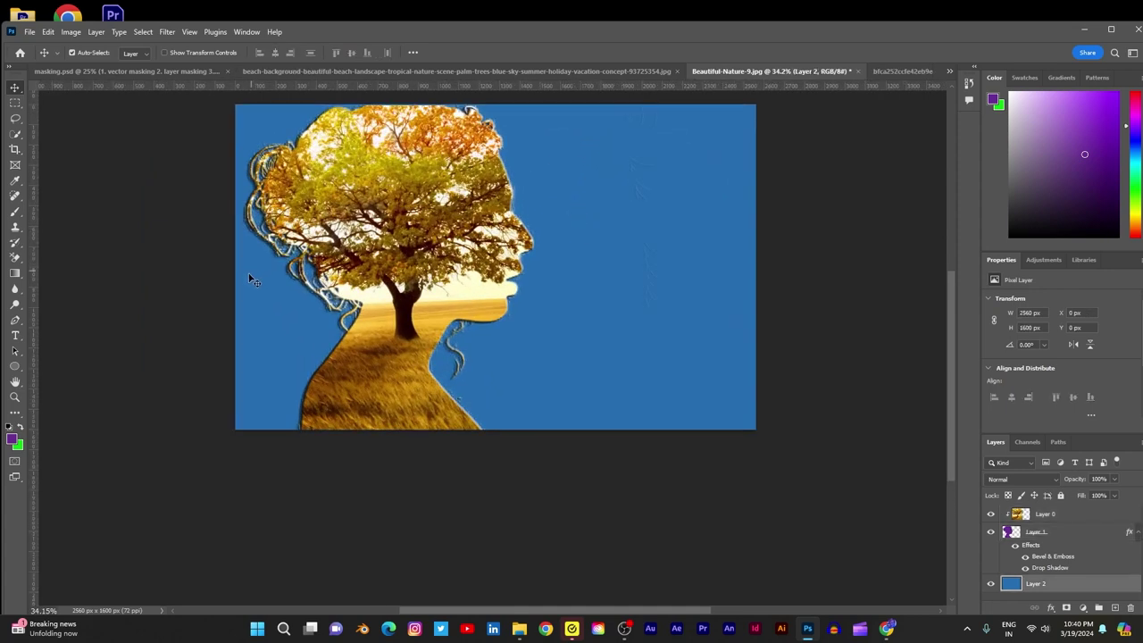
pyautogui.click(15, 336)
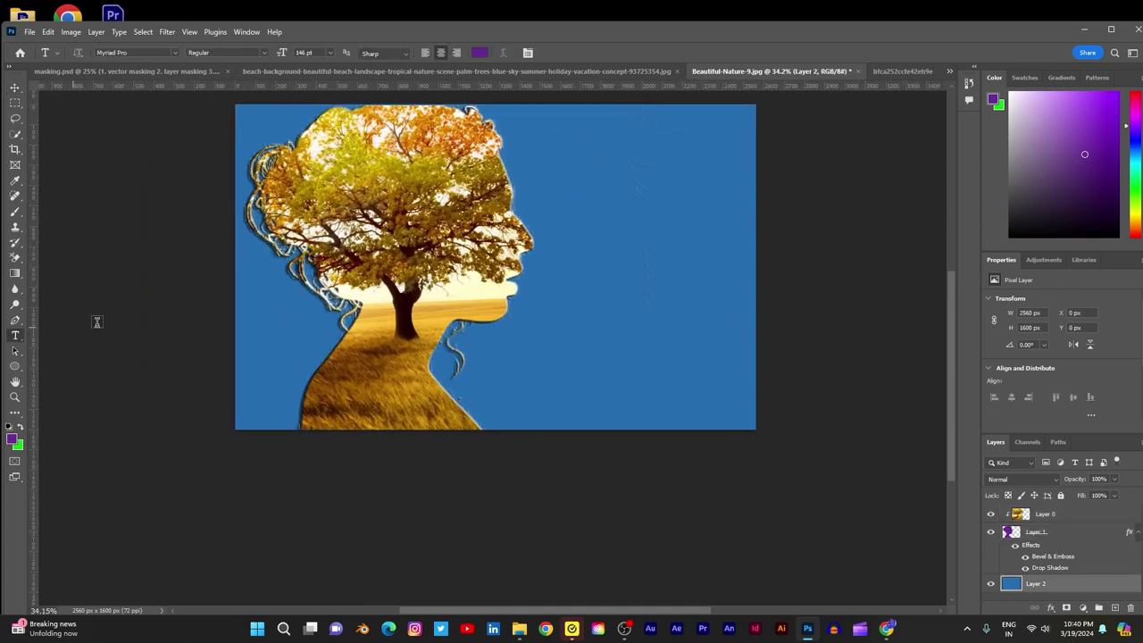
pyautogui.click(602, 225)
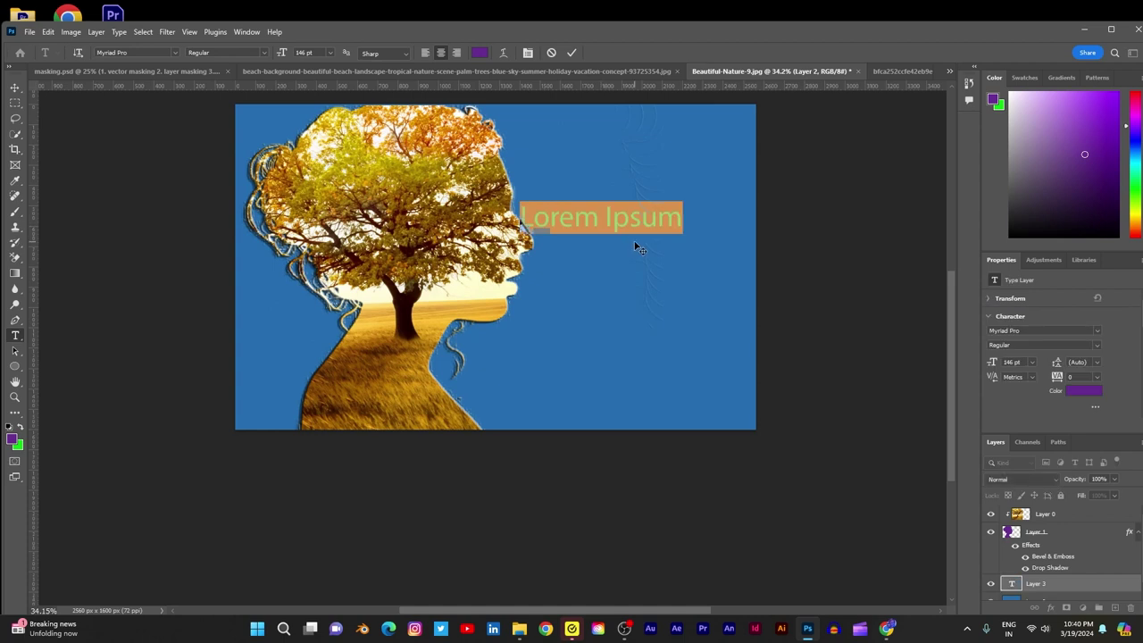
pyautogui.write('clipping mask')
pyautogui.click(572, 52)
pyautogui.scroll(1, 534, 205)
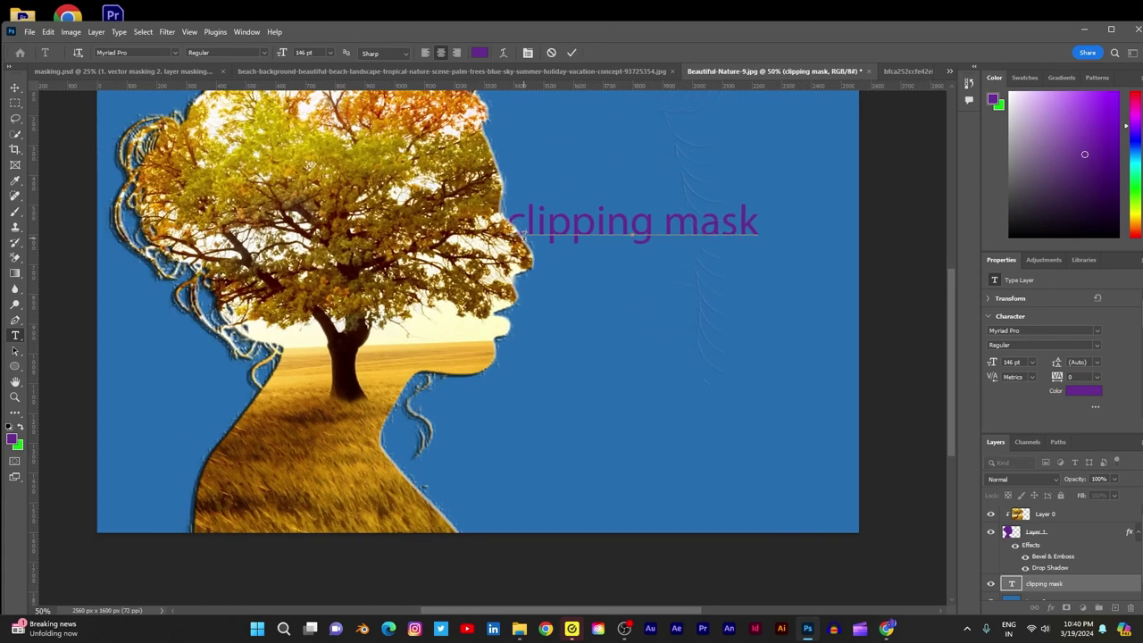
# - Capitalize both words of the caption so it reads "Clipping Mask"
pyautogui.press('Delete')
pyautogui.write('C')
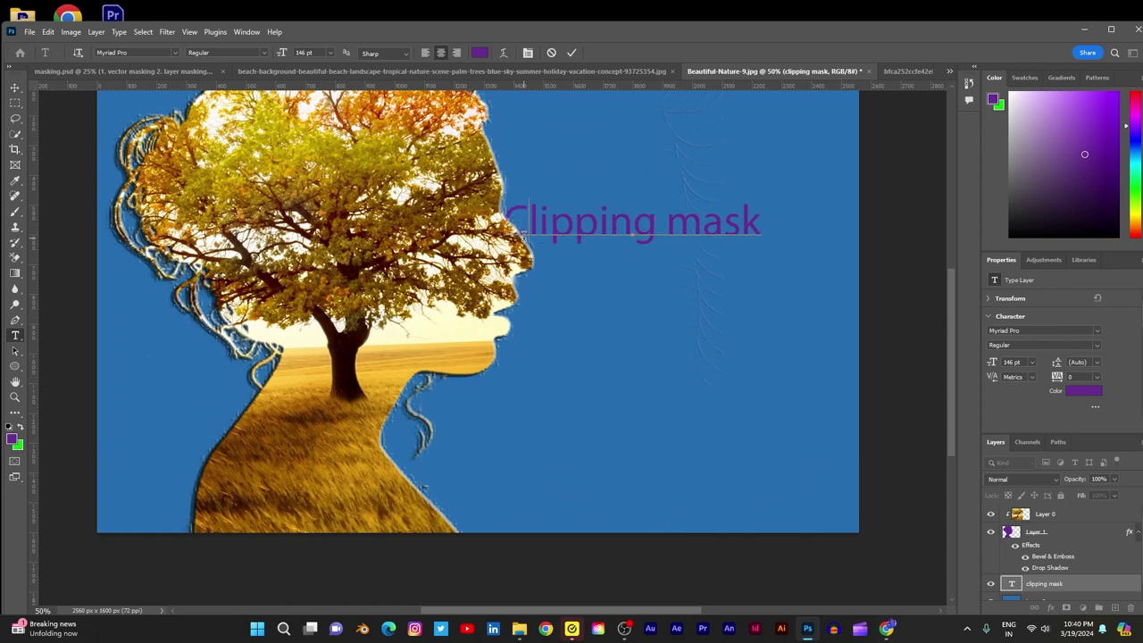
pyautogui.click(701, 222)
pyautogui.press('BackSpace')
pyautogui.write('M')
pyautogui.click(571, 52)
pyautogui.click(15, 88)
# - Recolor the whole caption pale cream #fefbcb, sampled from the sky near the horizon in the tree photo
pyautogui.doubleClick(598, 228)
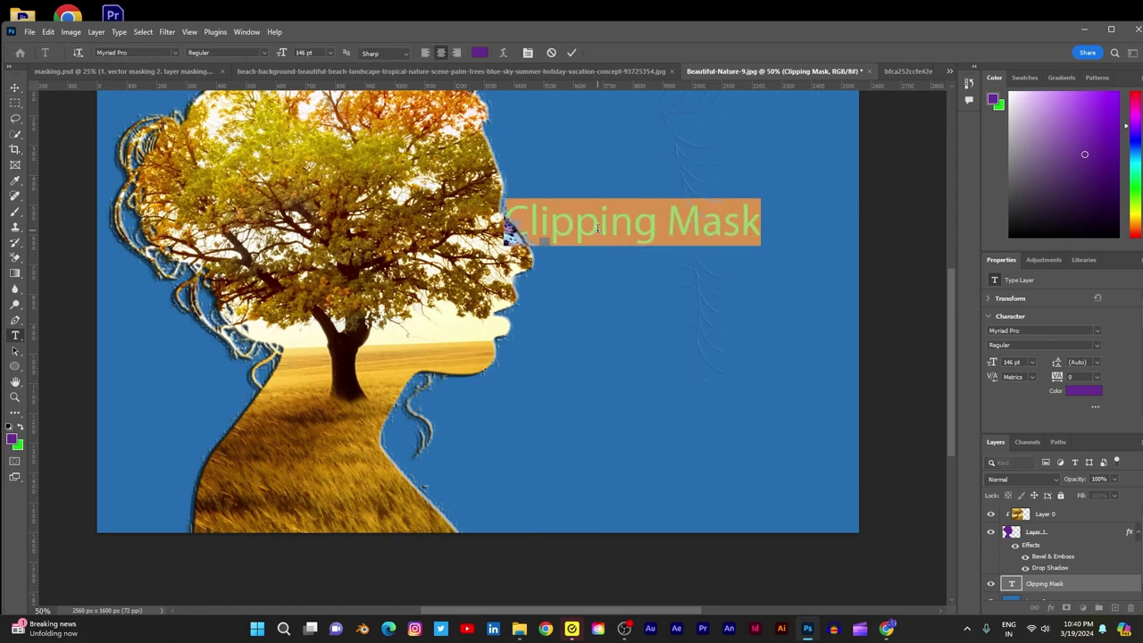
pyautogui.click(479, 52)
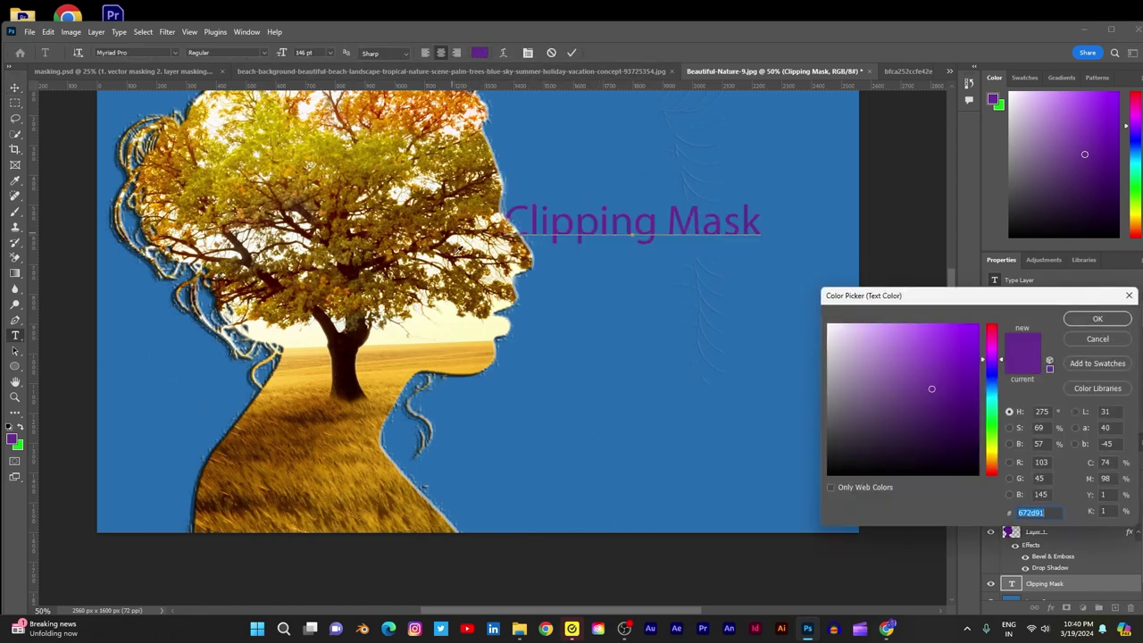
pyautogui.click(447, 312)
pyautogui.click(443, 355)
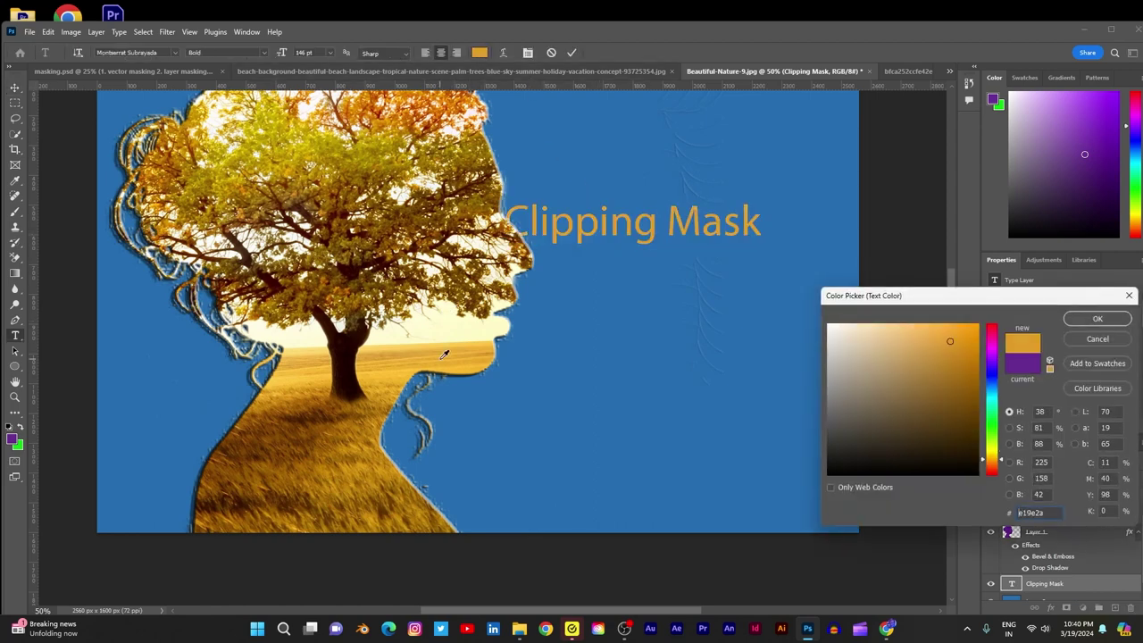
pyautogui.click(316, 369)
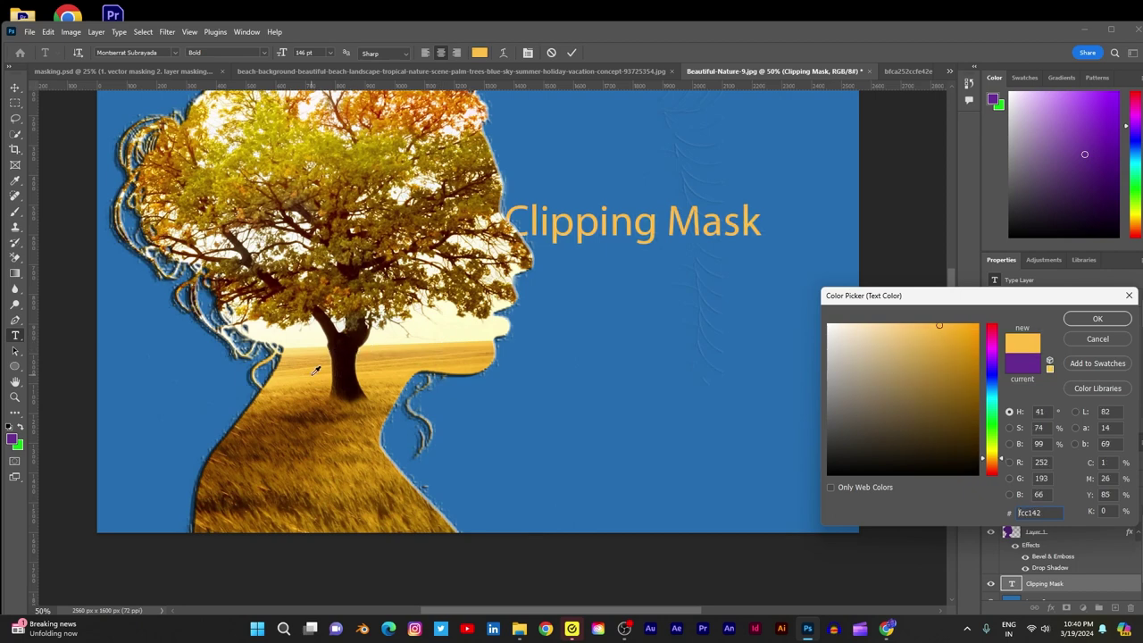
pyautogui.click(445, 327)
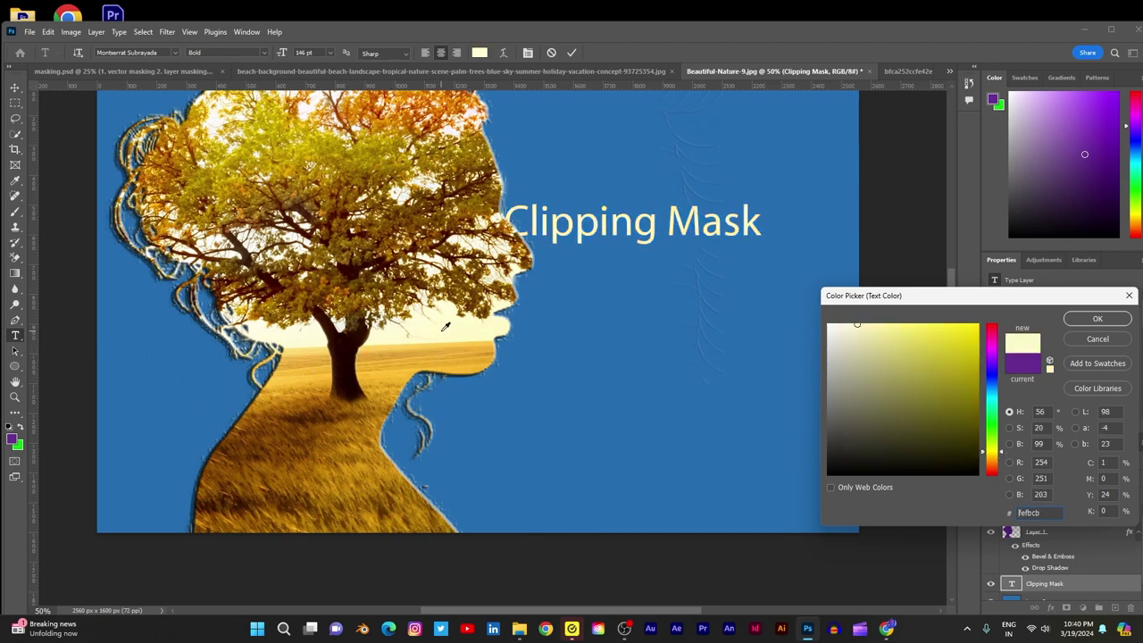
pyautogui.click(1099, 322)
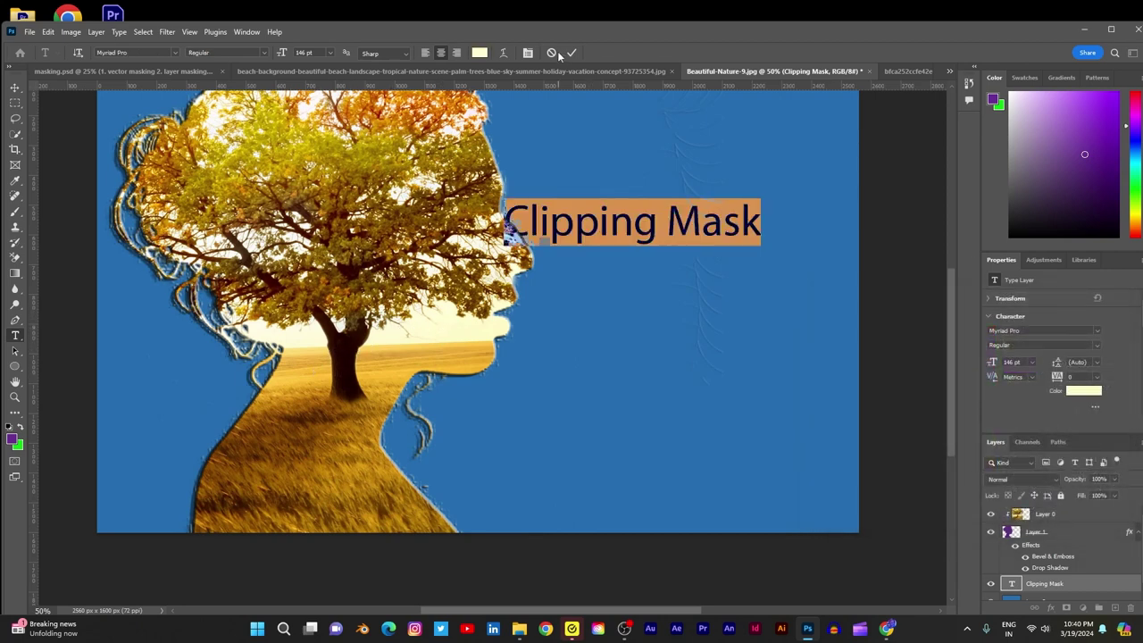
pyautogui.click(572, 53)
# - Move the caption off the silhouette's face onto the blue area beside the upper part of the head
pyautogui.press('v')
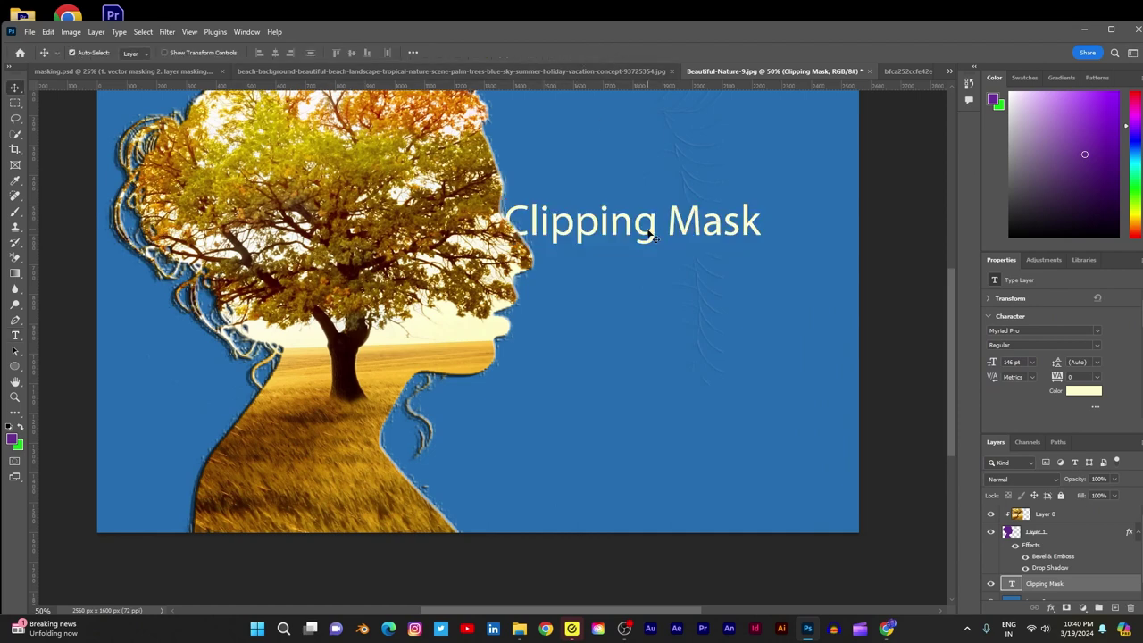
pyautogui.scroll(-3, 657, 241)
pyautogui.moveTo(657, 243); pyautogui.dragTo(676, 184)
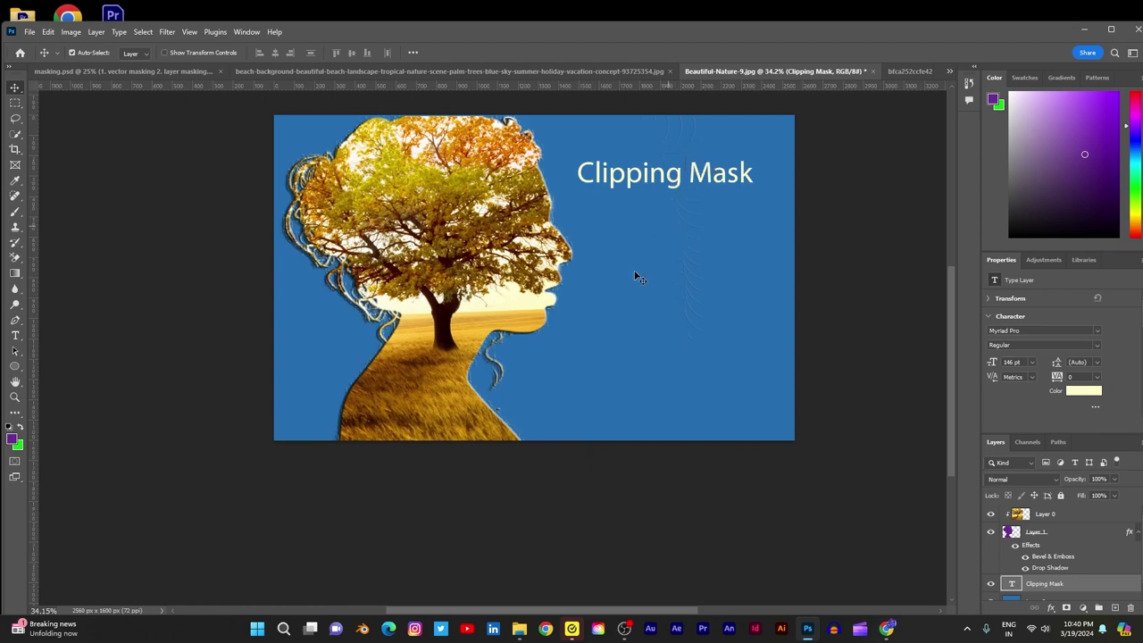
# - Review the whole silhouette composition and the list of masking types in masking.psd, returning to Beautiful-Nature-9.jpg
pyautogui.scroll(-2, 663, 242)
pyautogui.scroll(2, 747, 196)
pyautogui.scroll(1, 821, 156)
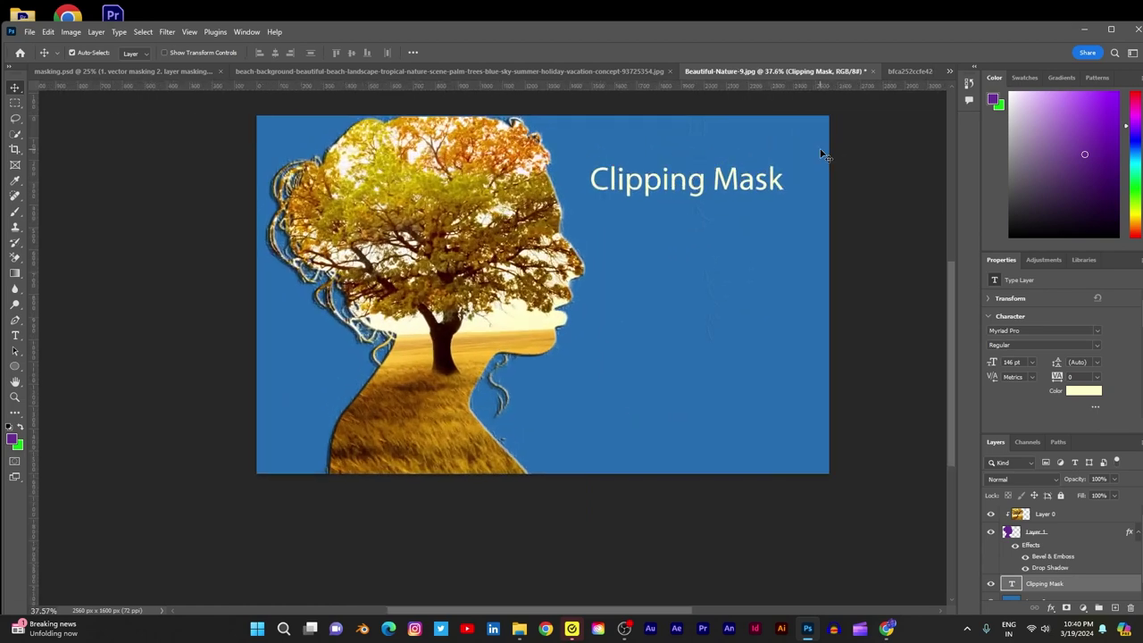
pyautogui.scroll(-1, 849, 158)
pyautogui.scroll(1, 850, 144)
pyautogui.scroll(-2, 851, 144)
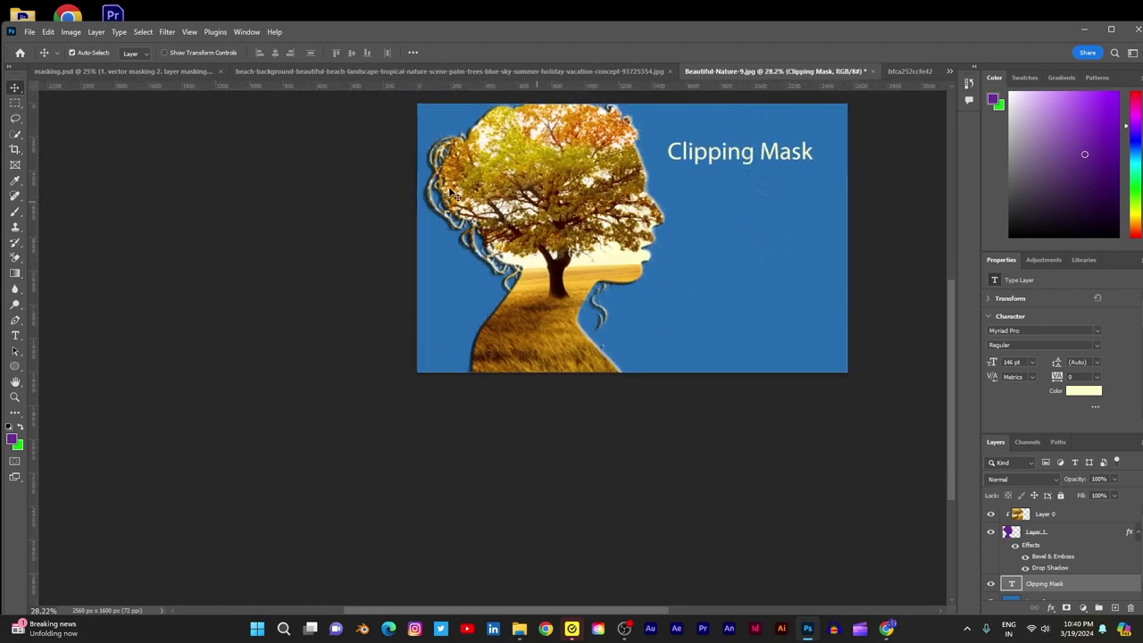
pyautogui.click(166, 69)
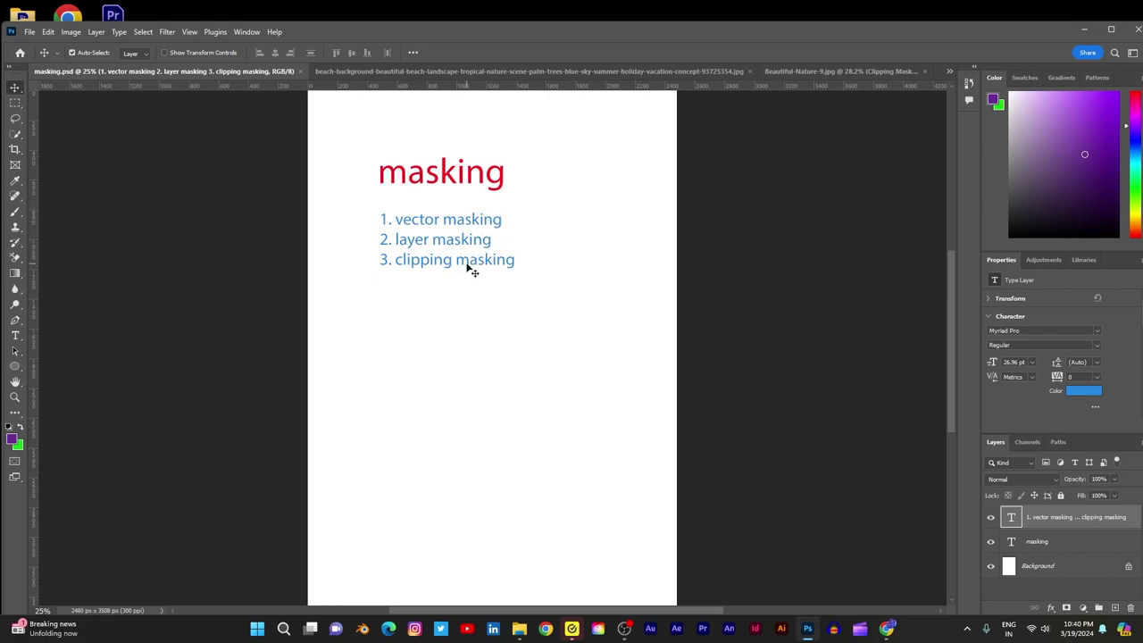
pyautogui.click(796, 75)
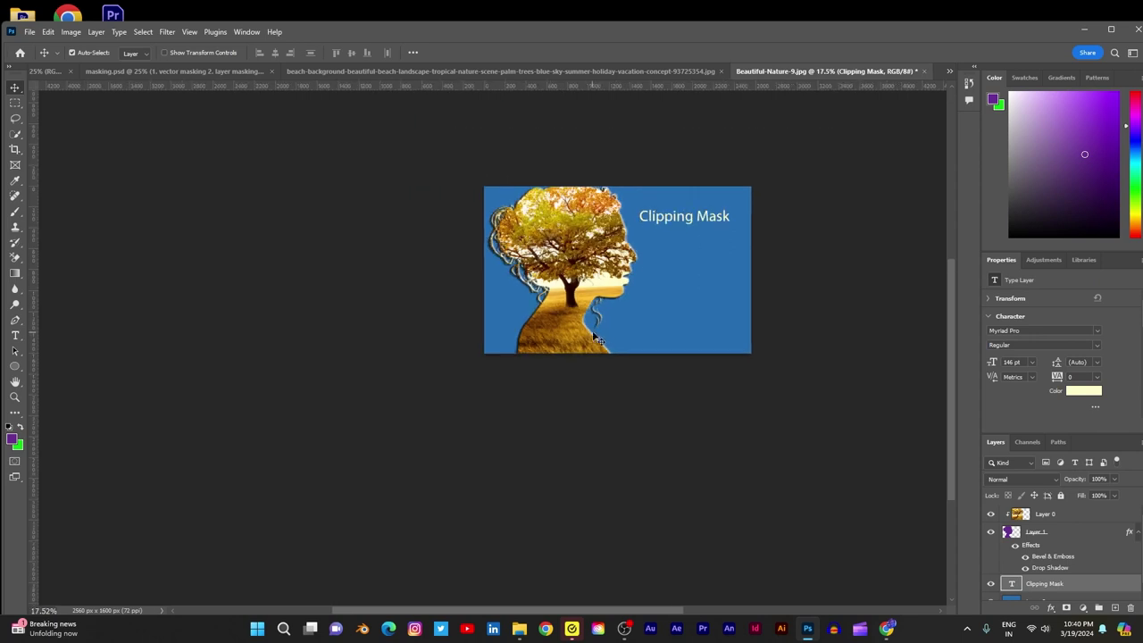
pyautogui.scroll(2, 844, 153)
pyautogui.scroll(2, 896, 259)
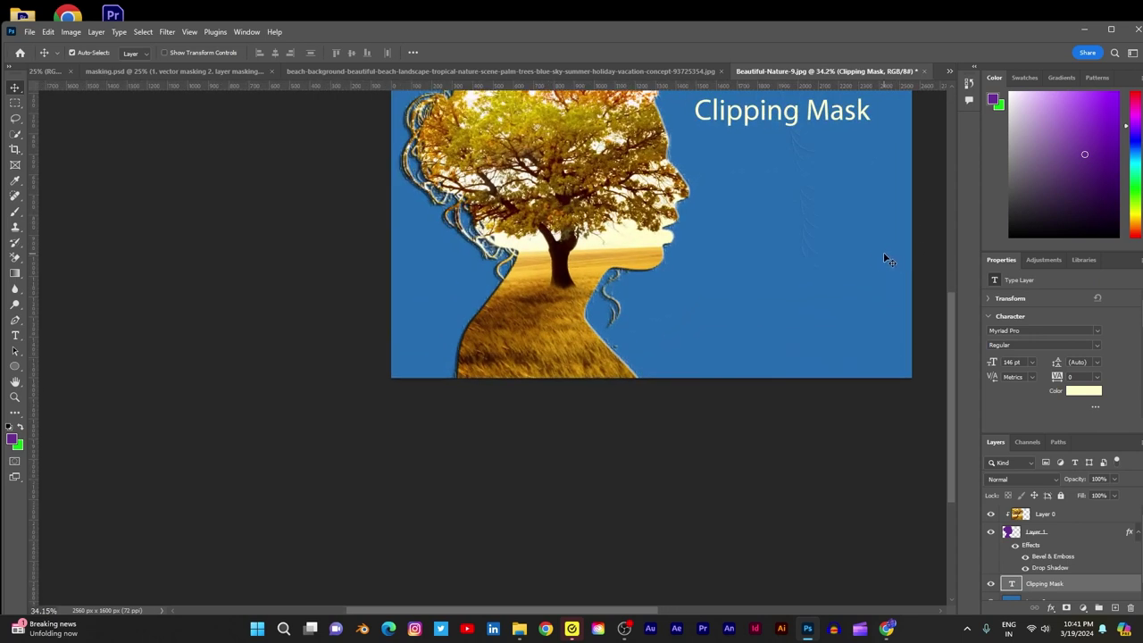
# - Select the blue background Layer 2 and lock all its attributes
pyautogui.moveTo(771, 235); pyautogui.dragTo(731, 325)
pyautogui.scroll(-3, 731, 325)
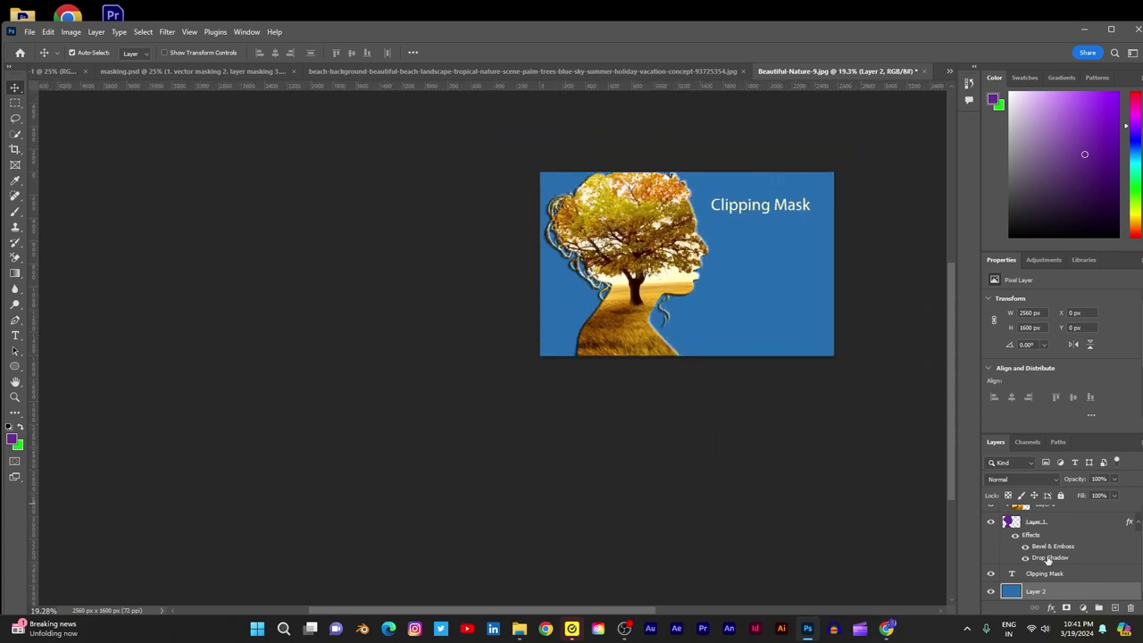
pyautogui.click(1061, 496)
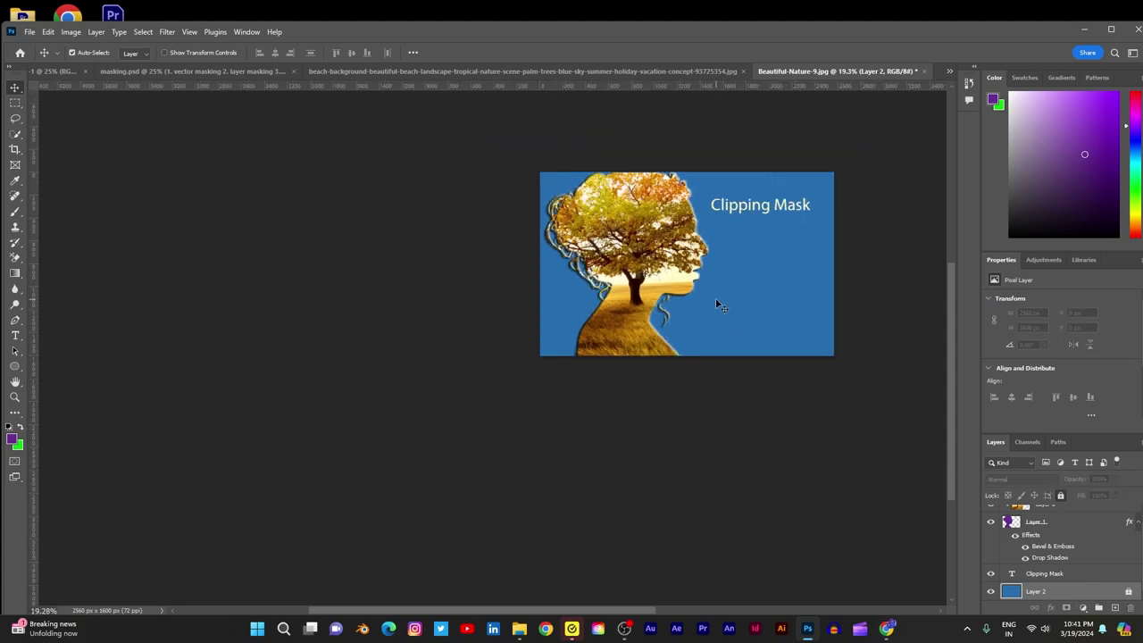
pyautogui.scroll(3, 748, 288)
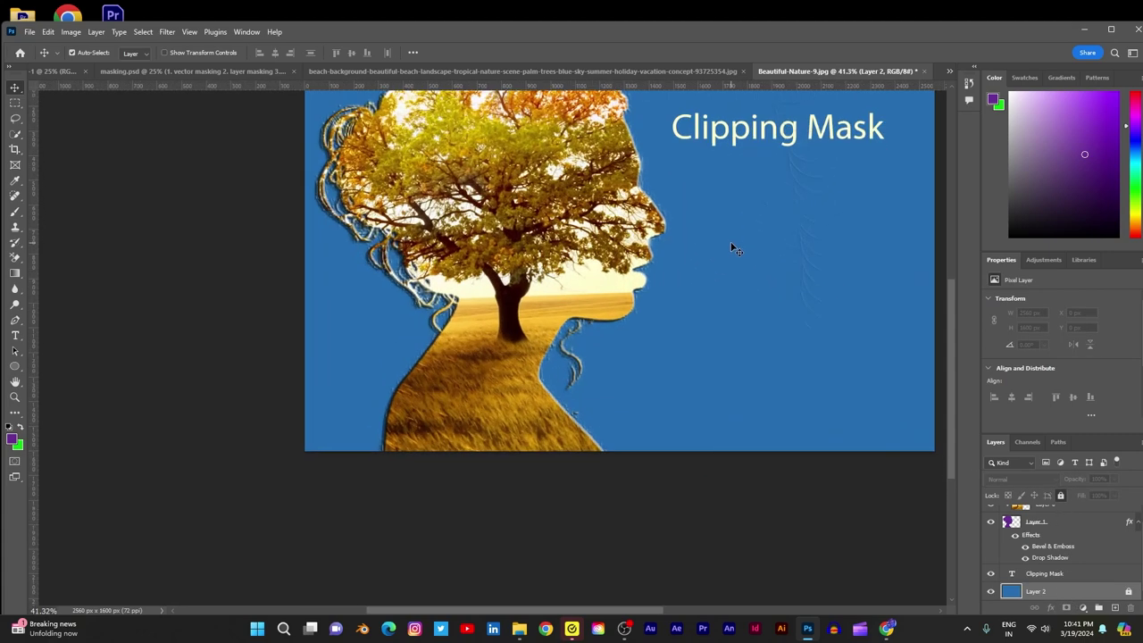
pyautogui.press('h')
pyautogui.moveTo(720, 242); pyautogui.dragTo(574, 333)
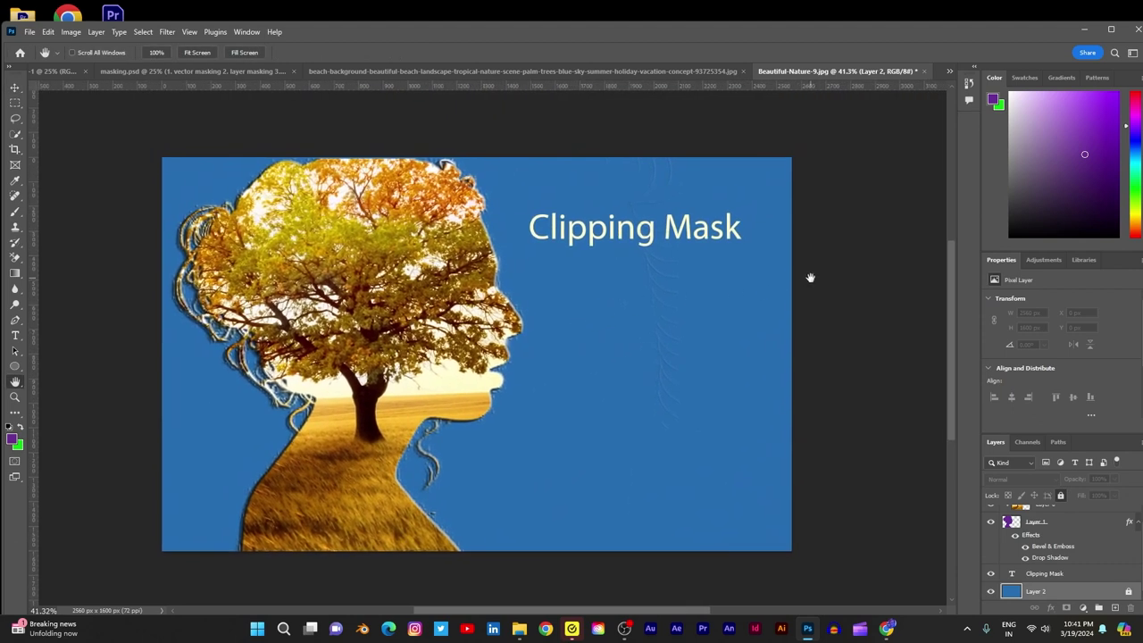